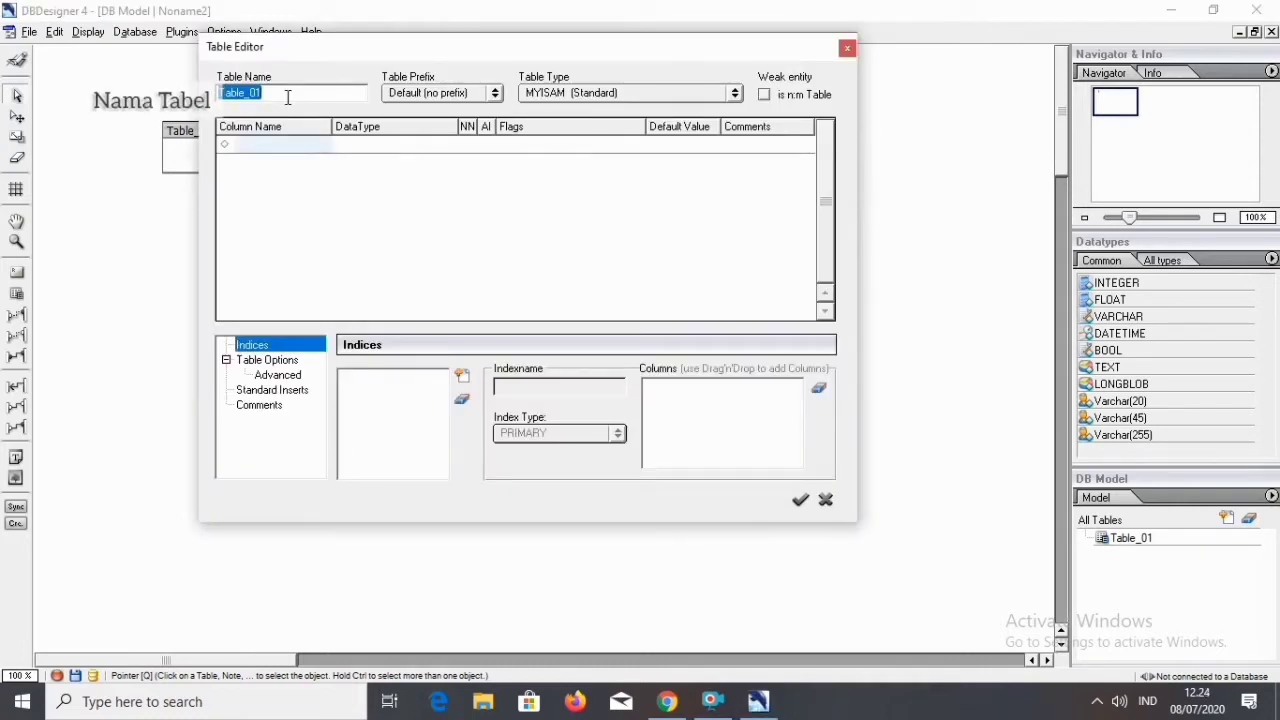
Name the table faktur and enter Nfaktur as its first column.
{"action": "type", "text": "faktur"}
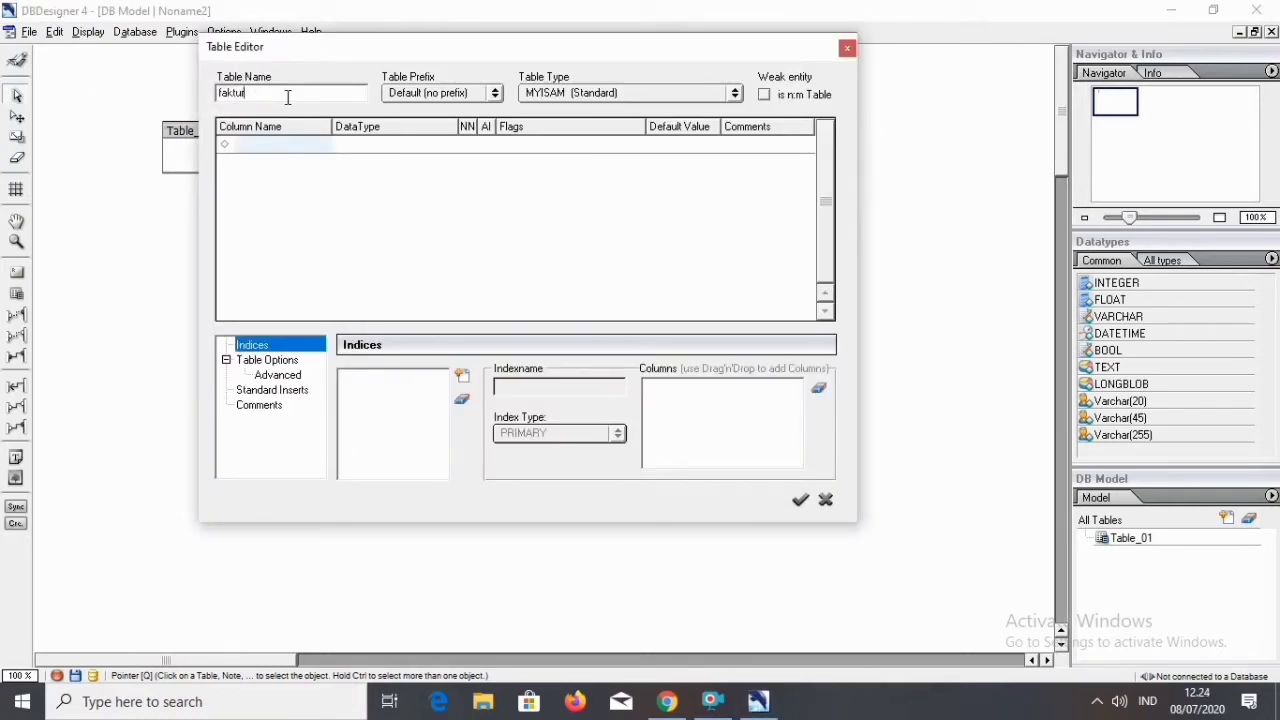
{"action": "left_click", "coordinate": [310, 148]}
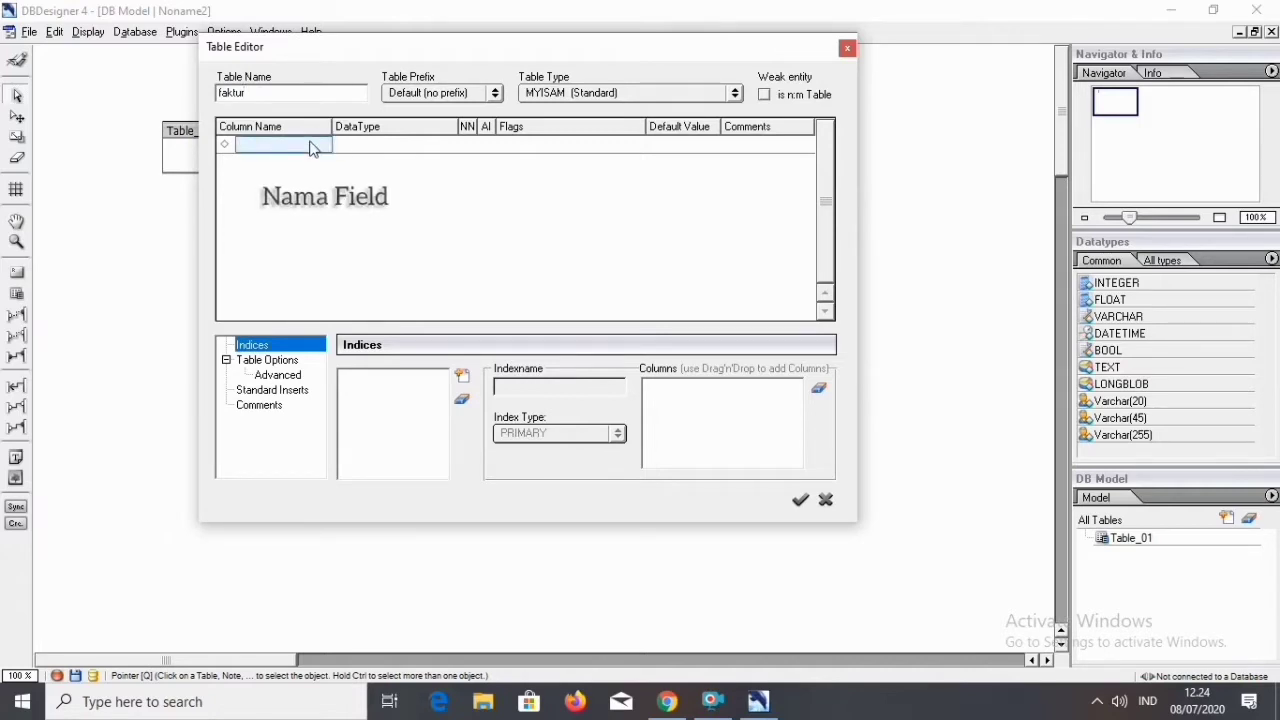
{"action": "type", "text": "N"}
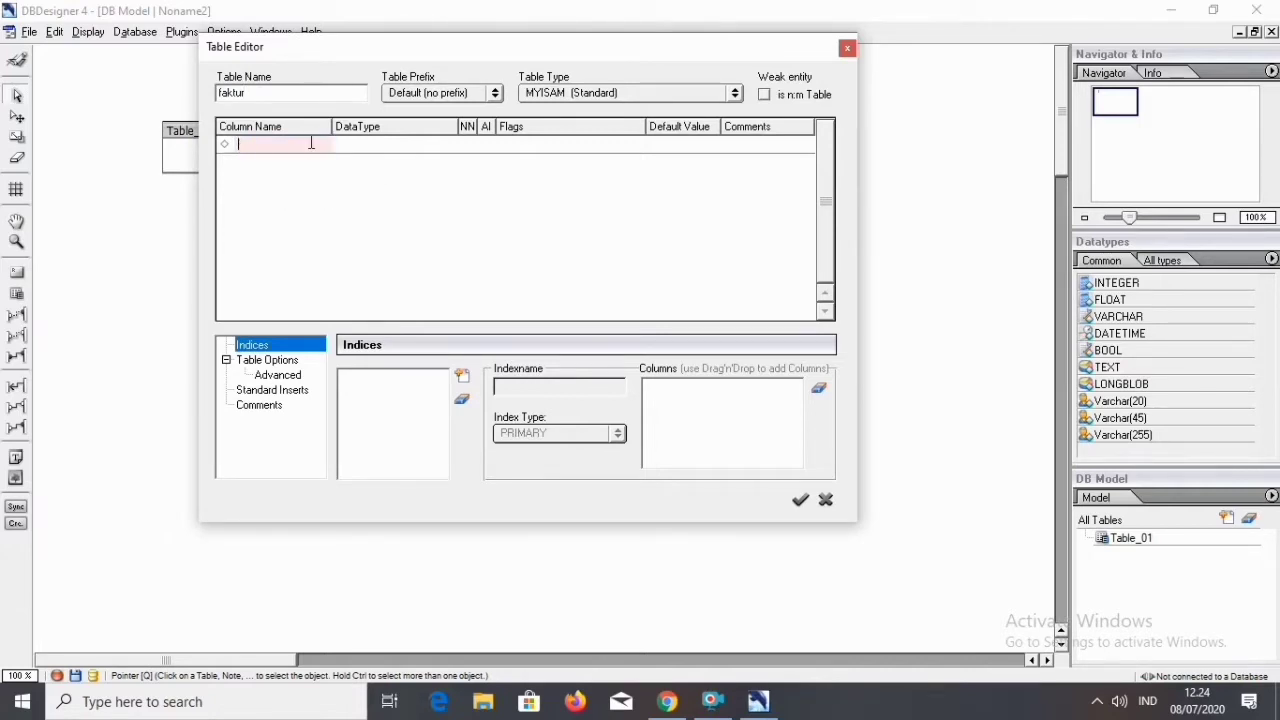
{"action": "type", "text": "faktur"}
Set the Nfaktur column's data type to CHAR(4) and turn off its auto-increment.
{"action": "left_click", "coordinate": [368, 148]}
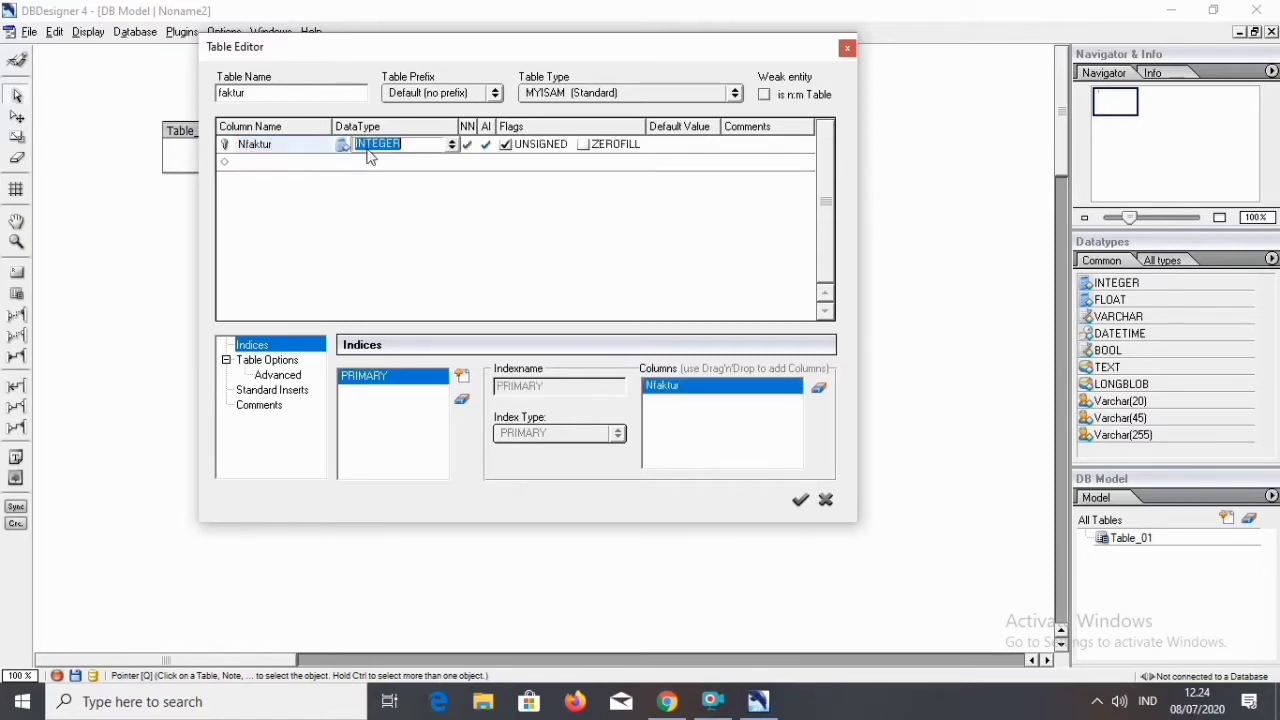
{"action": "left_click", "coordinate": [453, 146]}
{"action": "scroll", "coordinate": [460, 180], "scroll_direction": "down", "scroll_amount": 5}
{"action": "scroll", "coordinate": [470, 240], "scroll_direction": "up", "scroll_amount": 6}
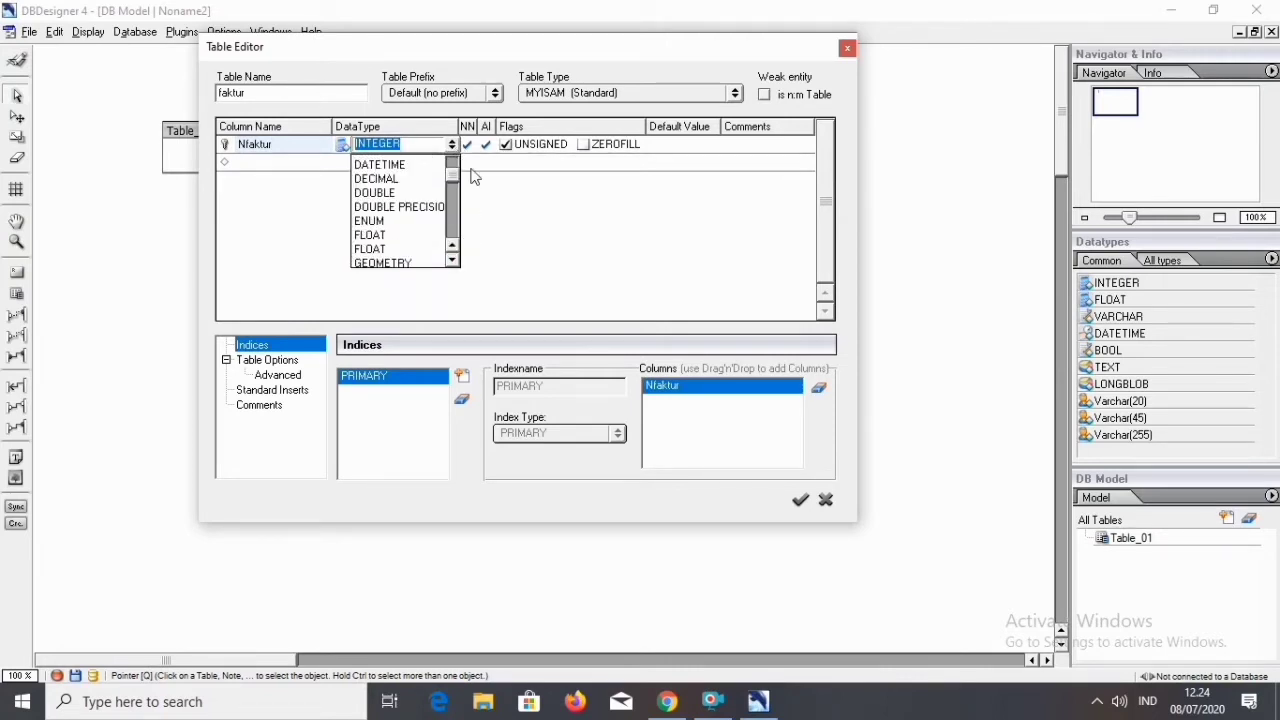
{"action": "type", "text": "CHAR"}
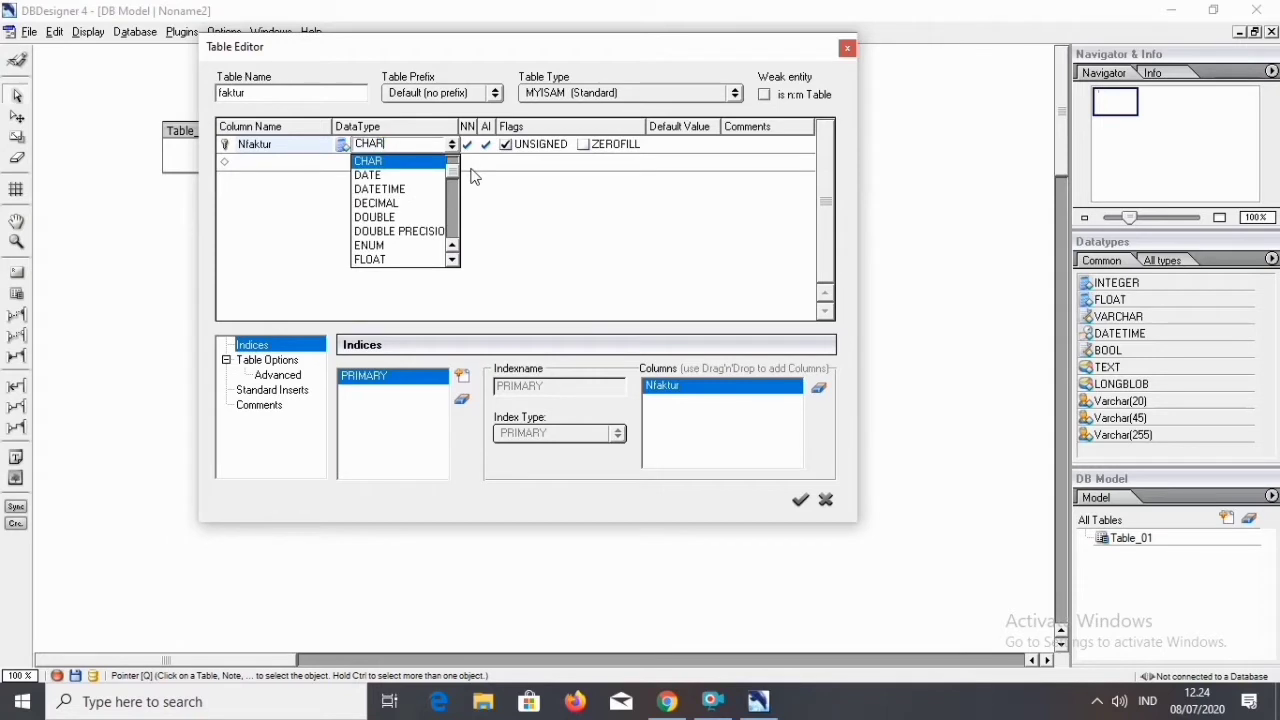
{"action": "type", "text": "(4)"}
{"action": "key", "text": "Return"}
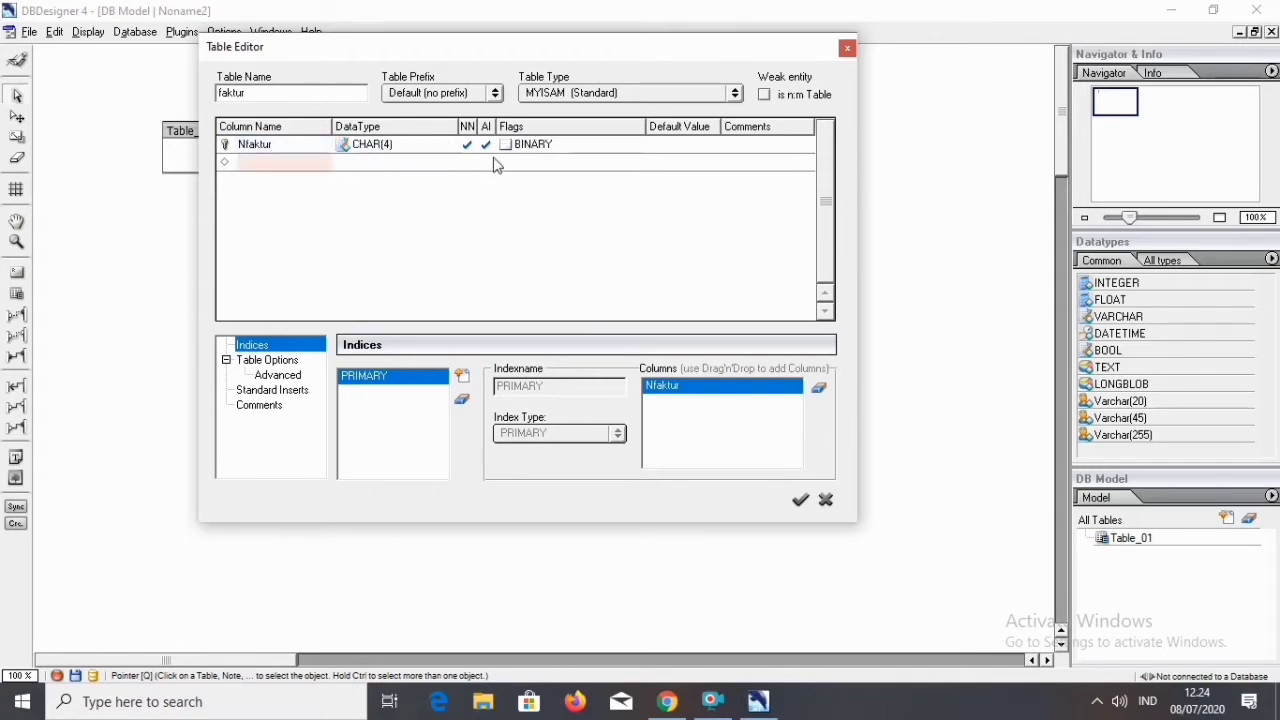
{"action": "left_click", "coordinate": [488, 147]}
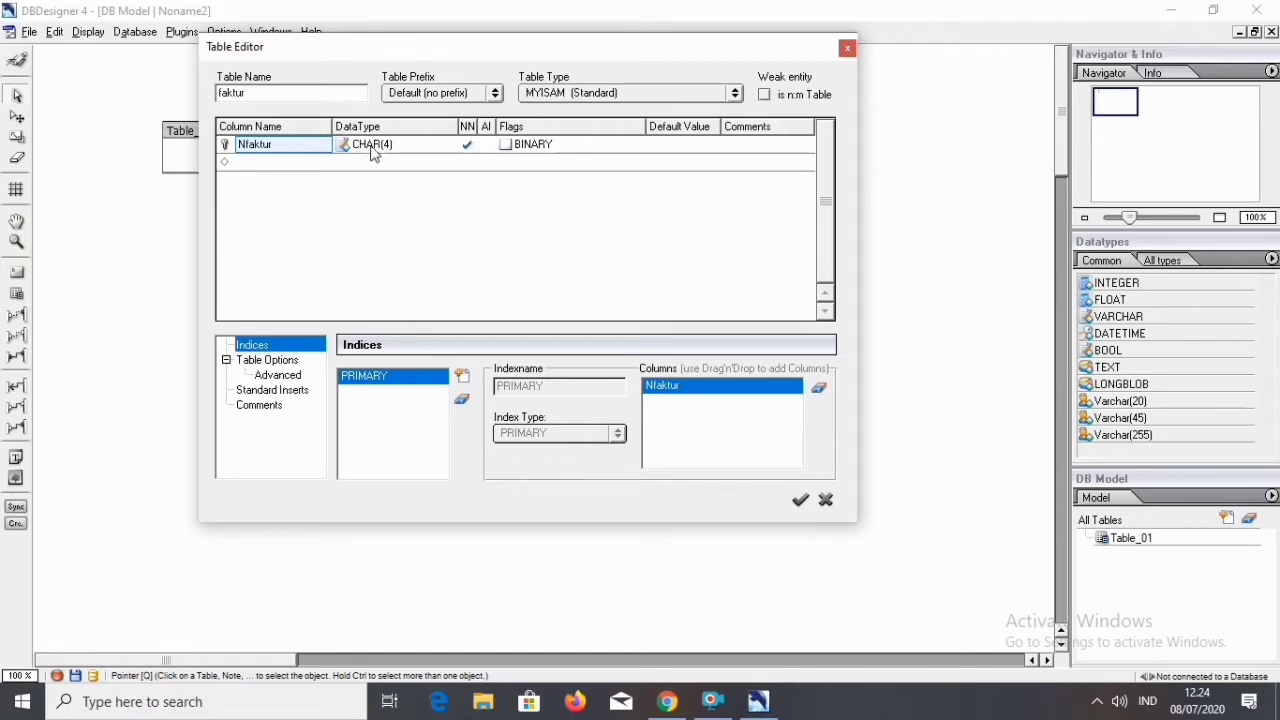
Add a Tgl column of type DATE to the faktur table and apply the table edits.
{"action": "left_click", "coordinate": [280, 163]}
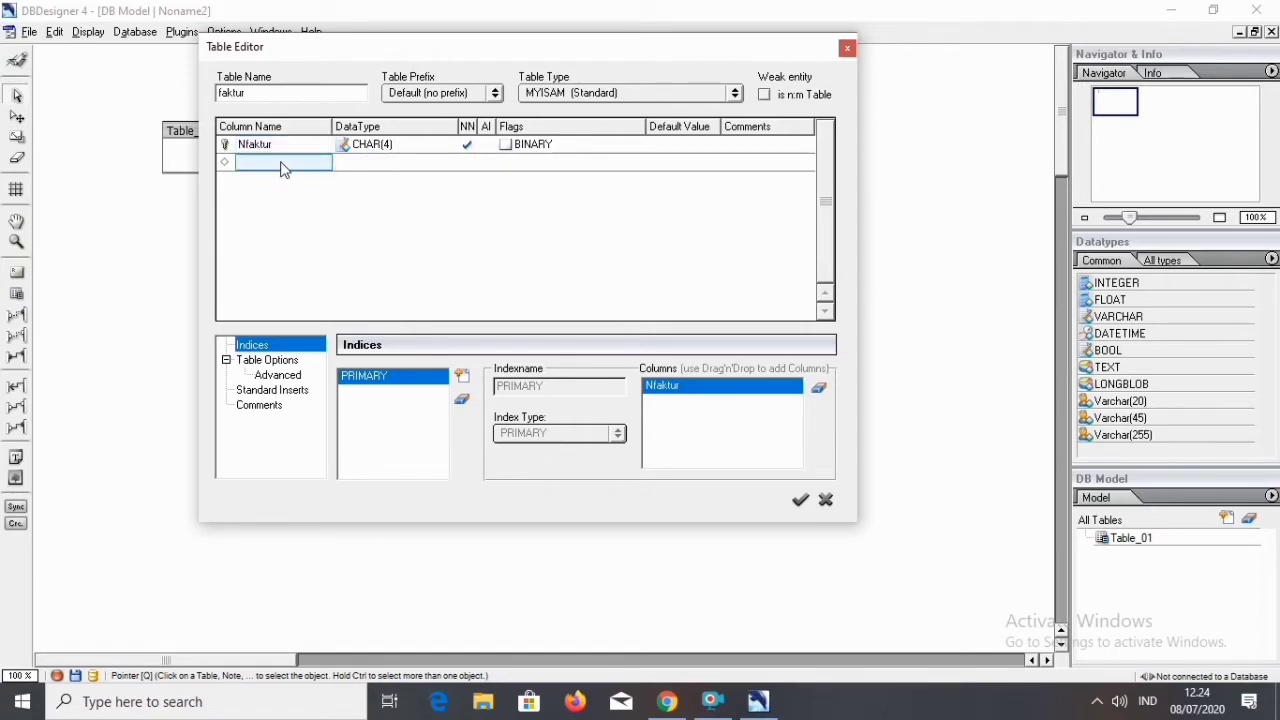
{"action": "type", "text": "t"}
{"action": "type", "text": "Tgl"}
{"action": "left_click", "coordinate": [370, 163]}
{"action": "type", "text": "DA"}
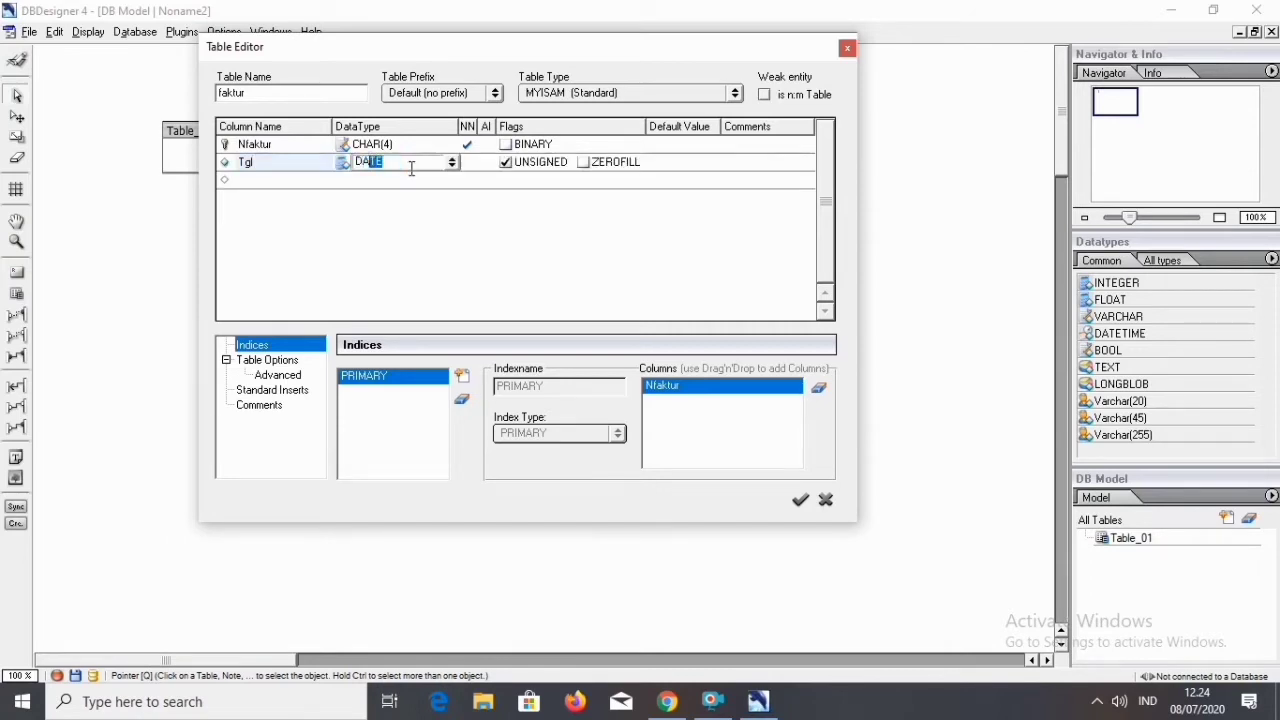
{"action": "type", "text": "TE"}
{"action": "left_click", "coordinate": [801, 501]}
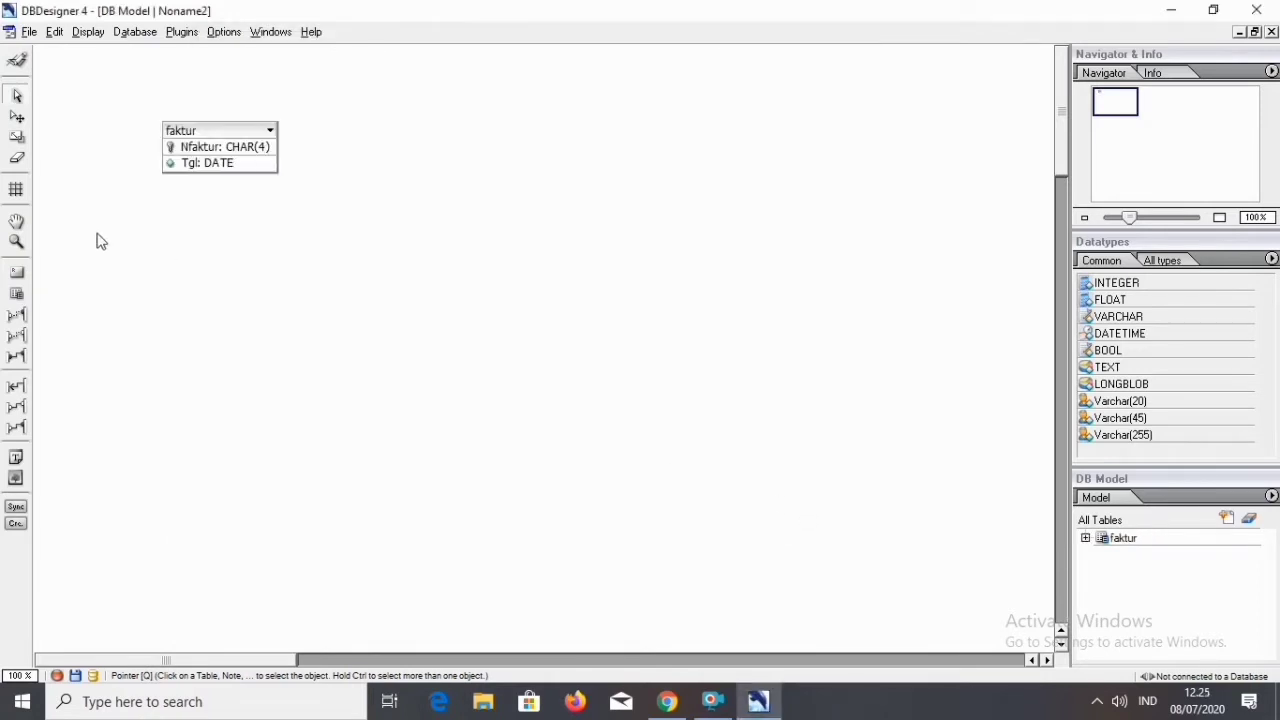
Place a new table to the right of the faktur table and name it barang.
{"action": "left_click", "coordinate": [17, 293]}
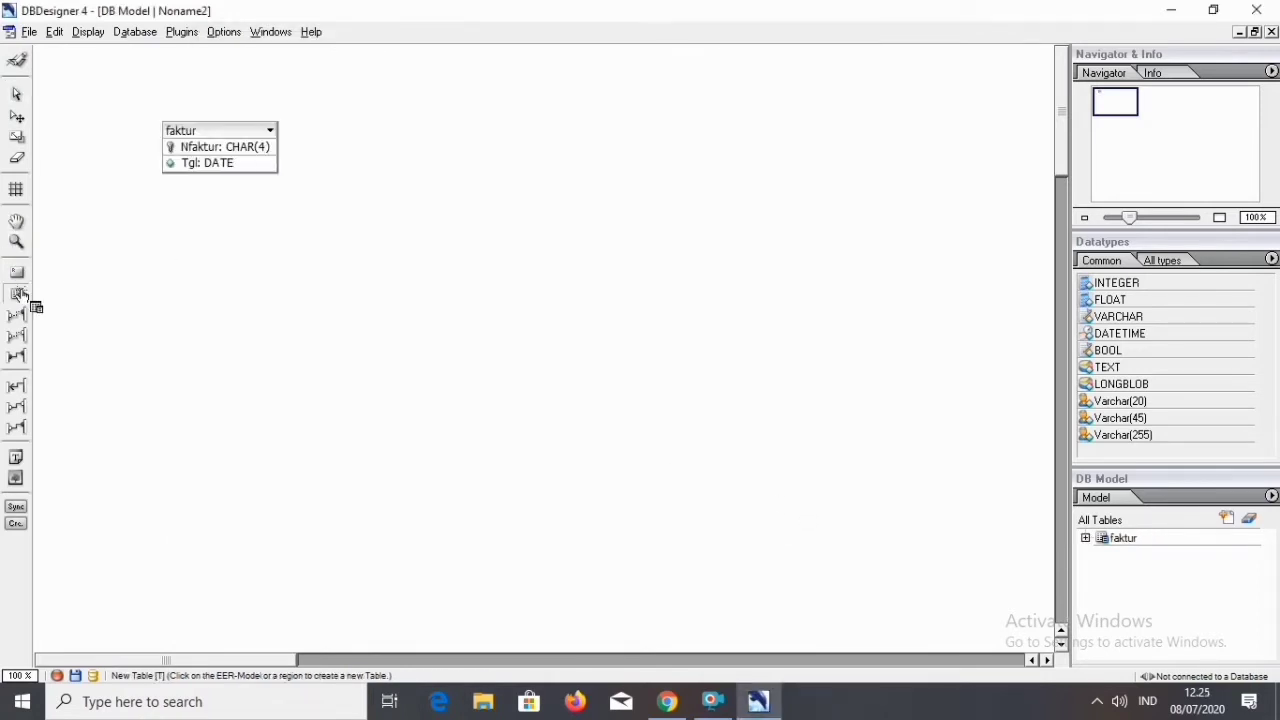
{"action": "left_click", "coordinate": [456, 142]}
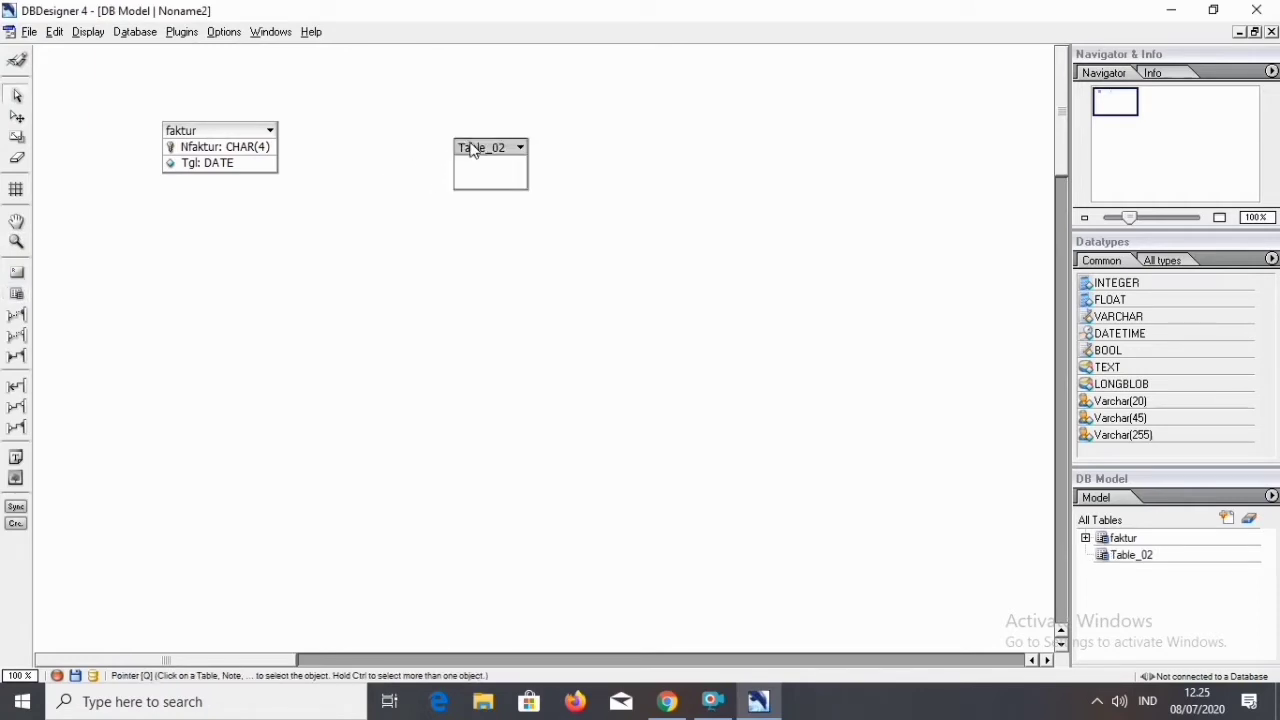
{"action": "right_click", "coordinate": [474, 148]}
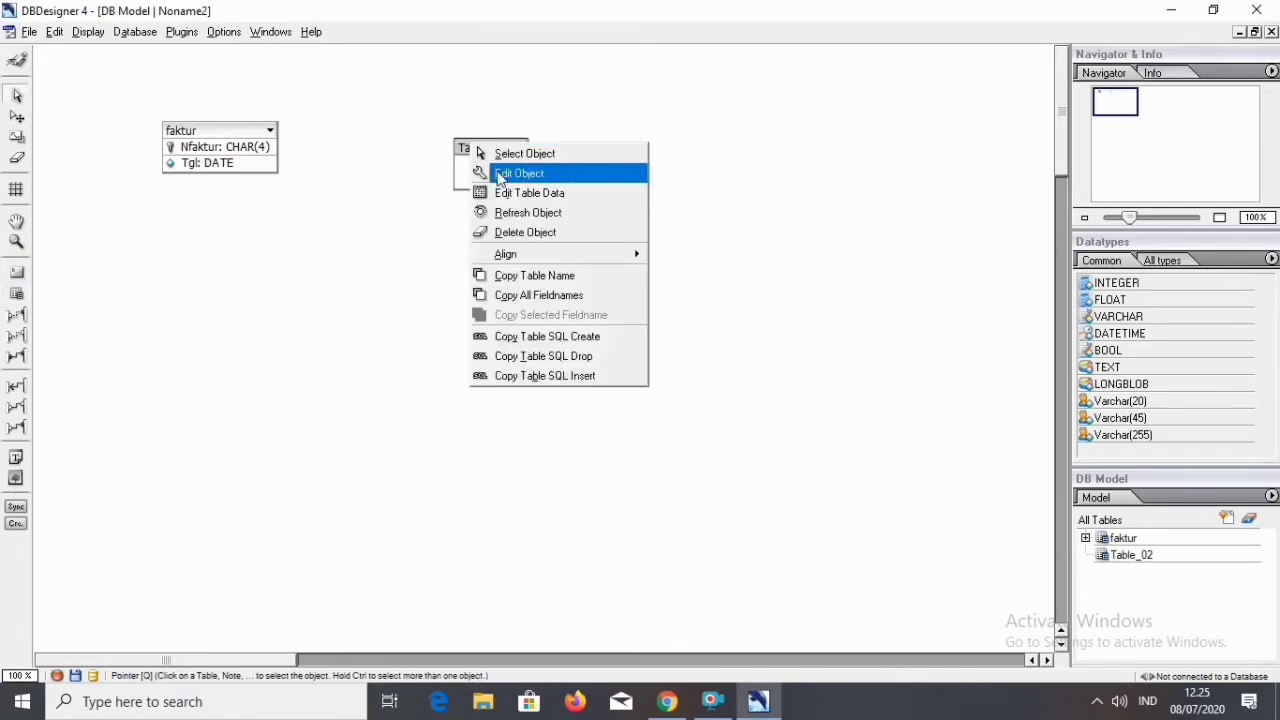
{"action": "left_click", "coordinate": [497, 171]}
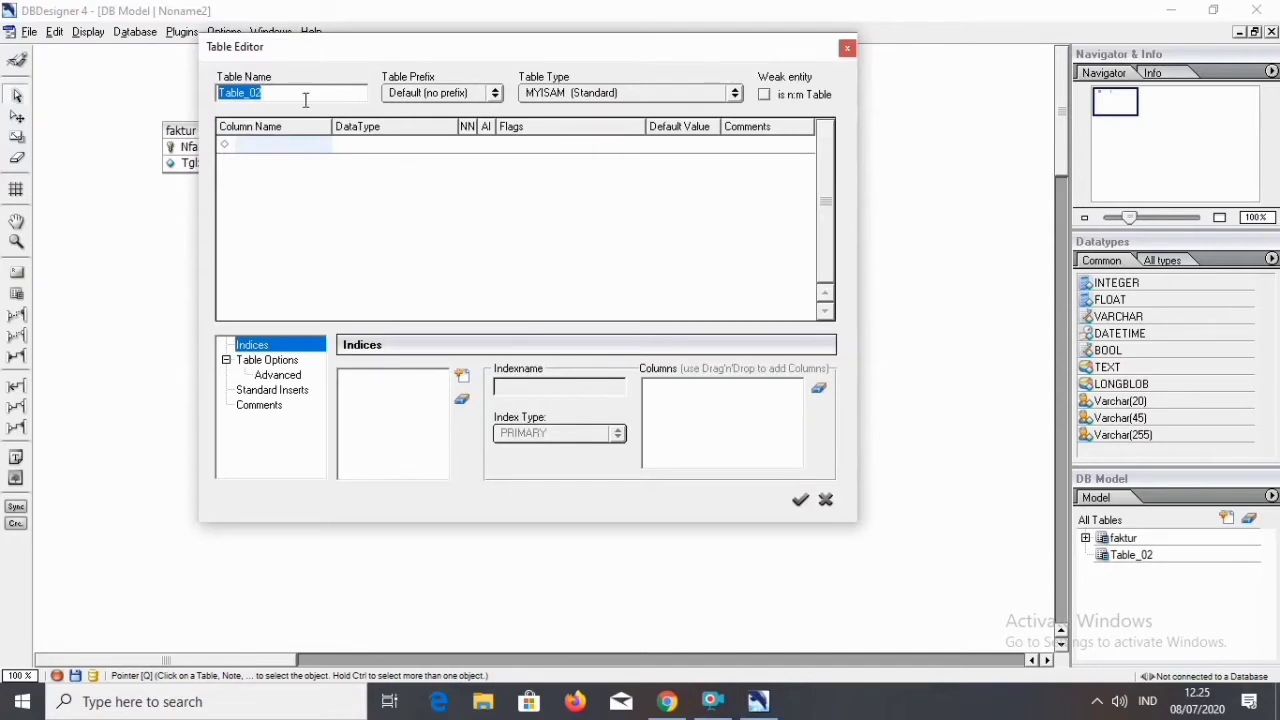
{"action": "type", "text": "barang"}
Add an NBrg column of type CHAR(4) to the barang table, with auto-increment turned off.
{"action": "left_click", "coordinate": [298, 145]}
{"action": "type", "text": "n"}
{"action": "type", "text": "NBrg"}
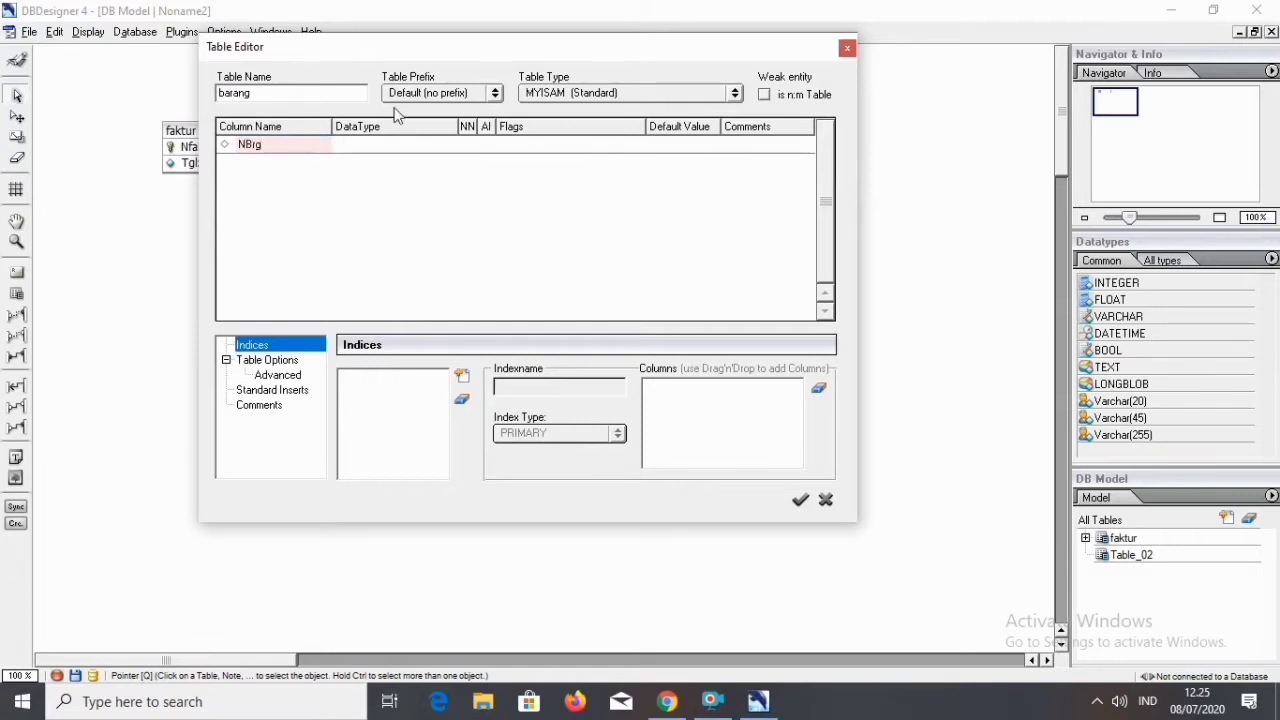
{"action": "left_click", "coordinate": [397, 145]}
{"action": "type", "text": "CHAR(4"}
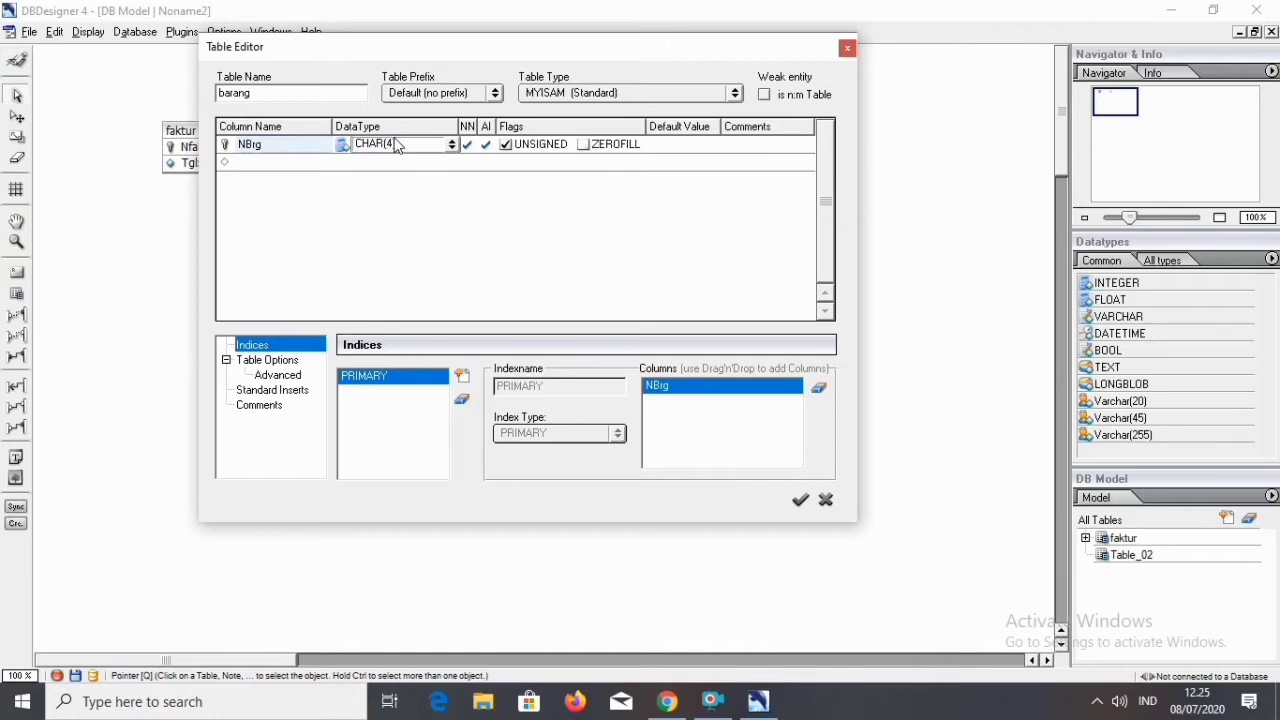
{"action": "type", "text": ")"}
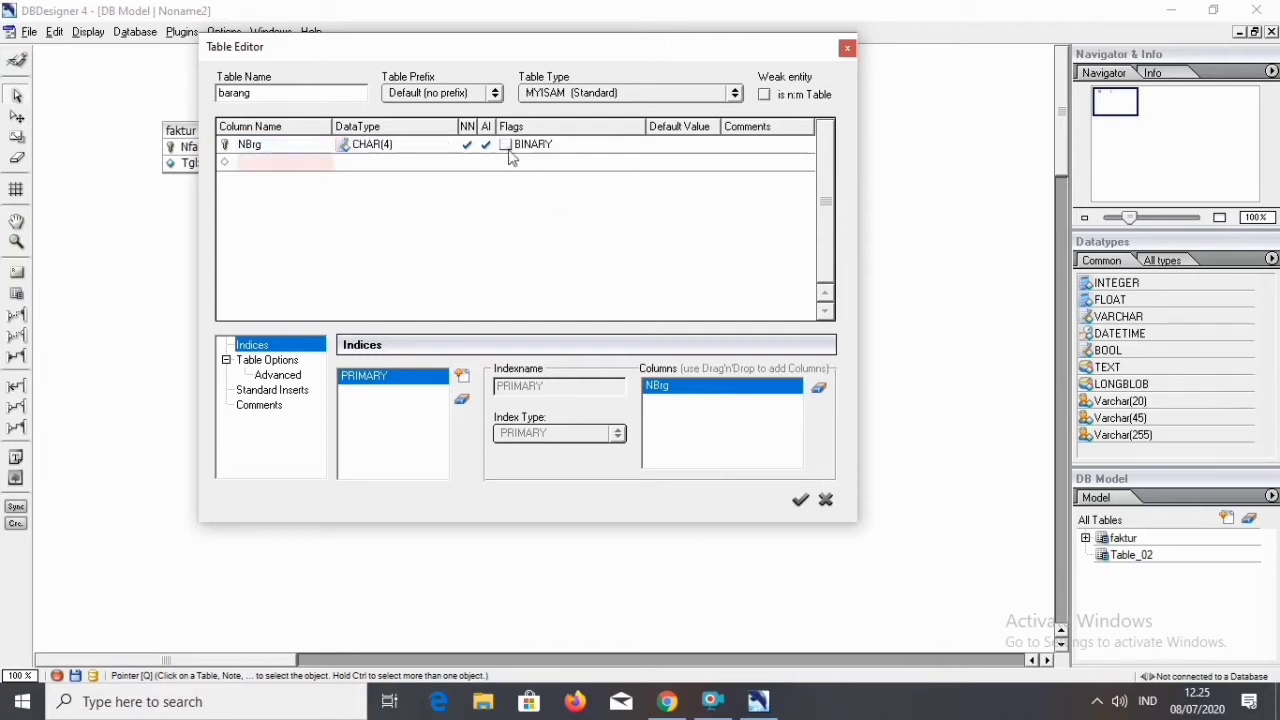
{"action": "left_click", "coordinate": [489, 145]}
Add an NmBrg column of type CHAR(20) to the barang table.
{"action": "left_click", "coordinate": [284, 164]}
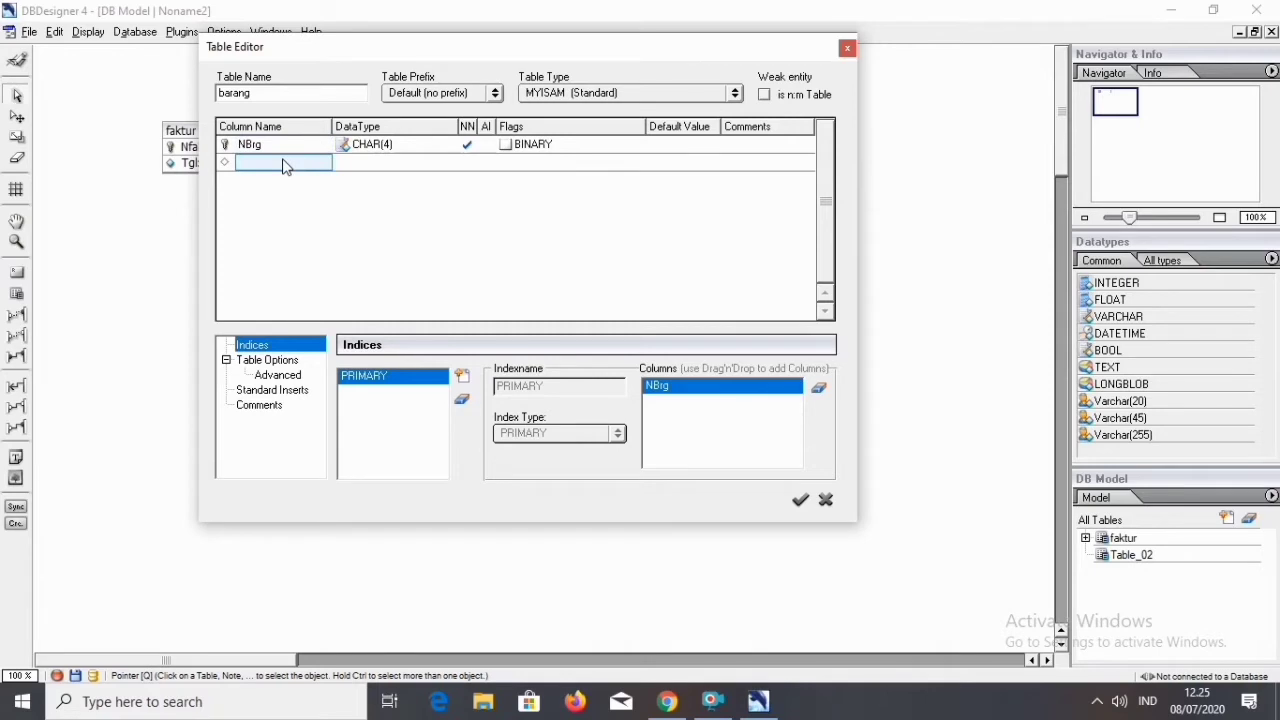
{"action": "type", "text": "n"}
{"action": "type", "text": "N"}
{"action": "type", "text": "m"}
{"action": "type", "text": "Brg"}
{"action": "left_click", "coordinate": [372, 165]}
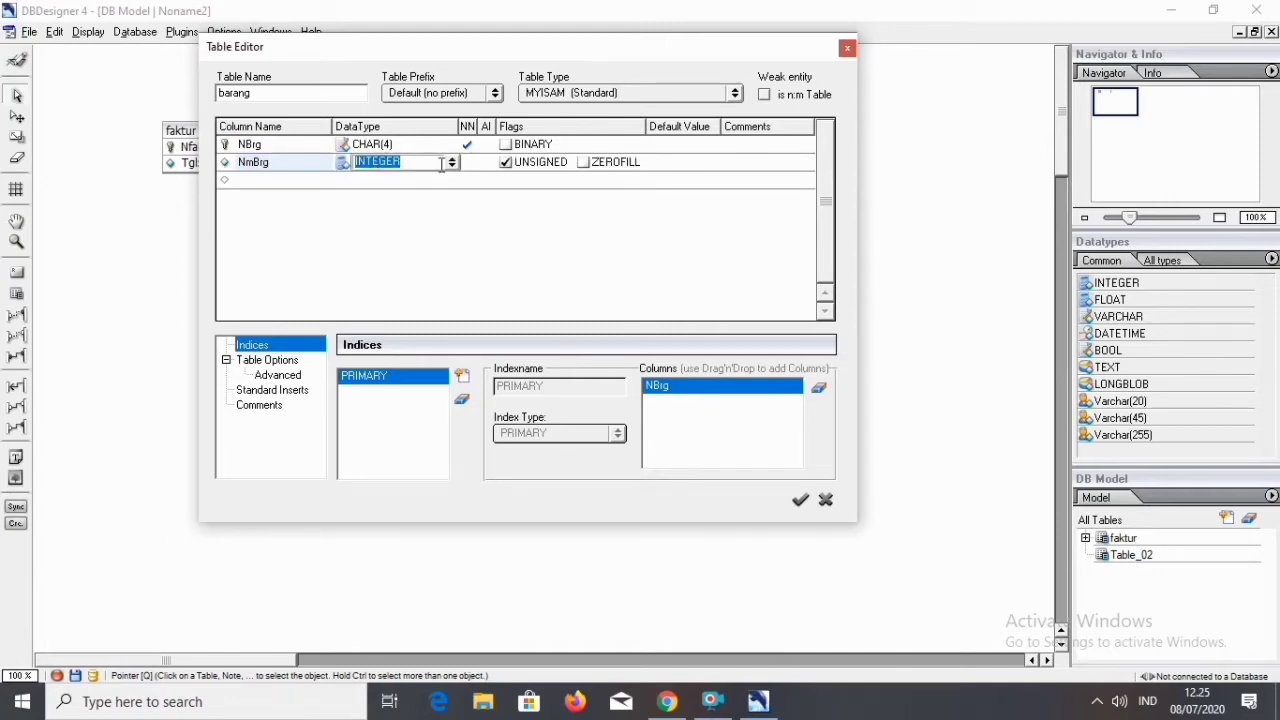
{"action": "type", "text": "CHAR(20"}
Add an Hrg column of type DOUBLE to the barang table and apply the table edits.
{"action": "left_click", "coordinate": [322, 180]}
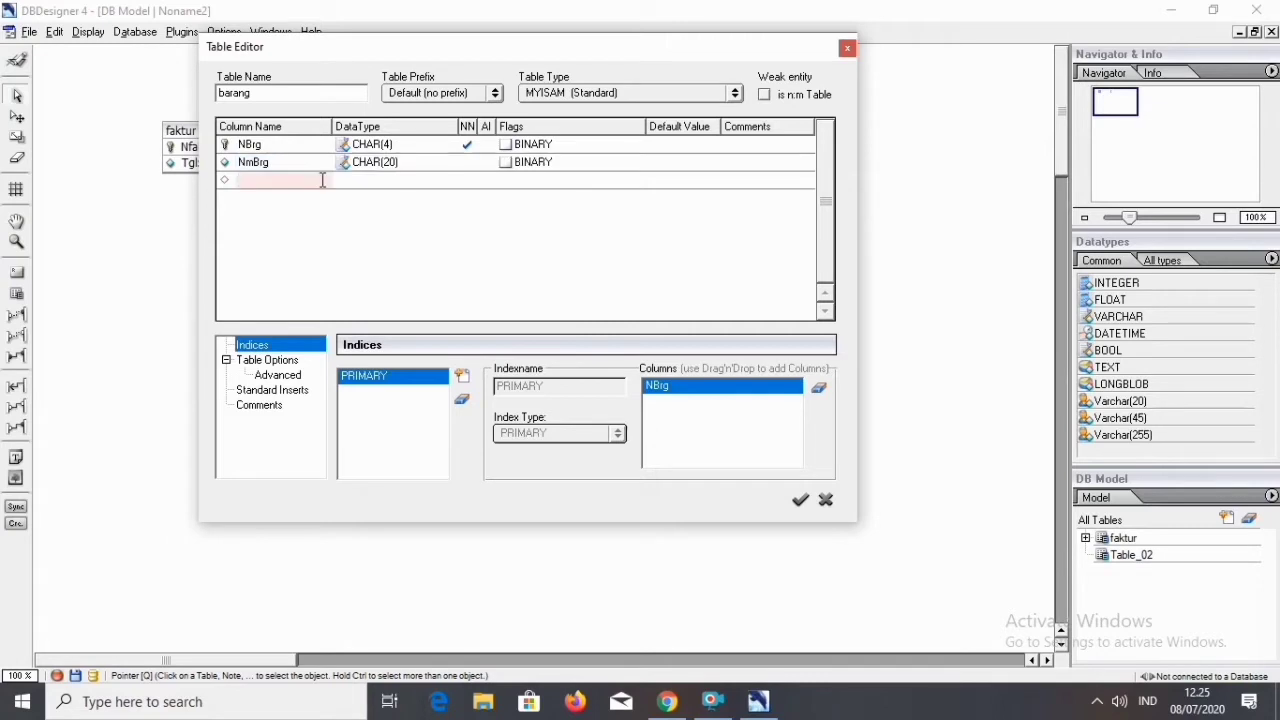
{"action": "type", "text": "Hrg"}
{"action": "left_click", "coordinate": [381, 184]}
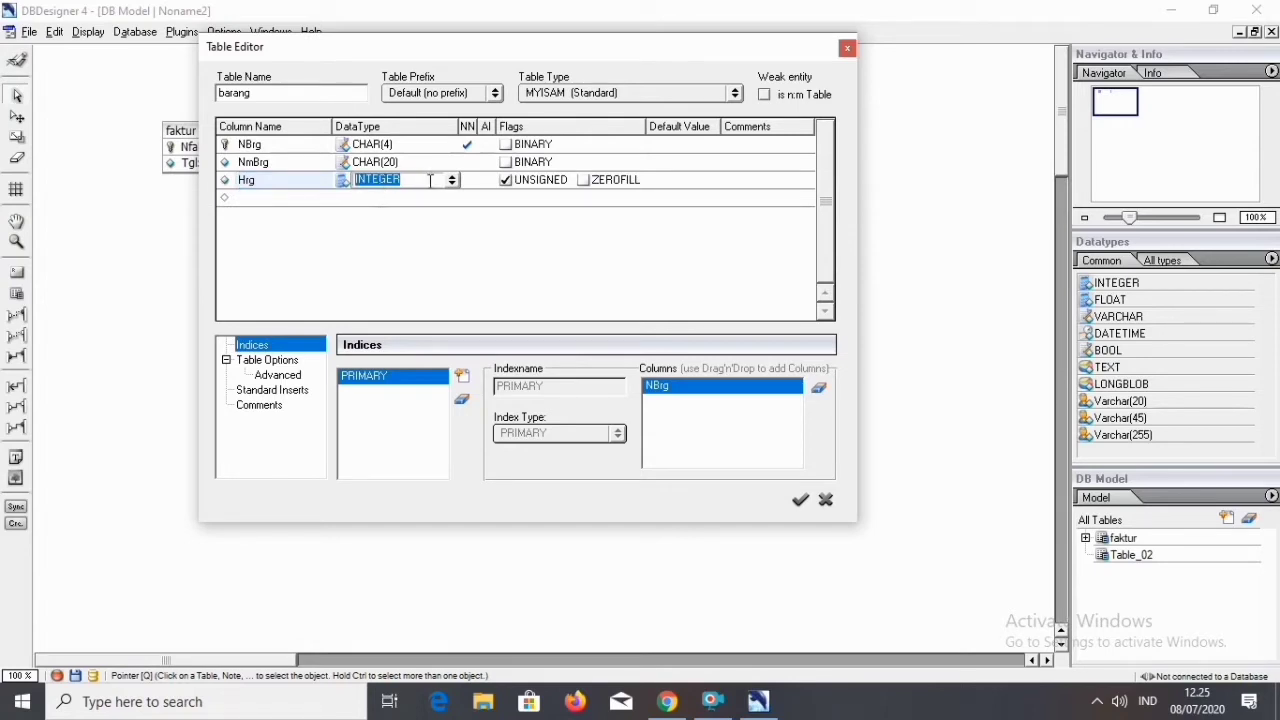
{"action": "type", "text": "DOUBLE"}
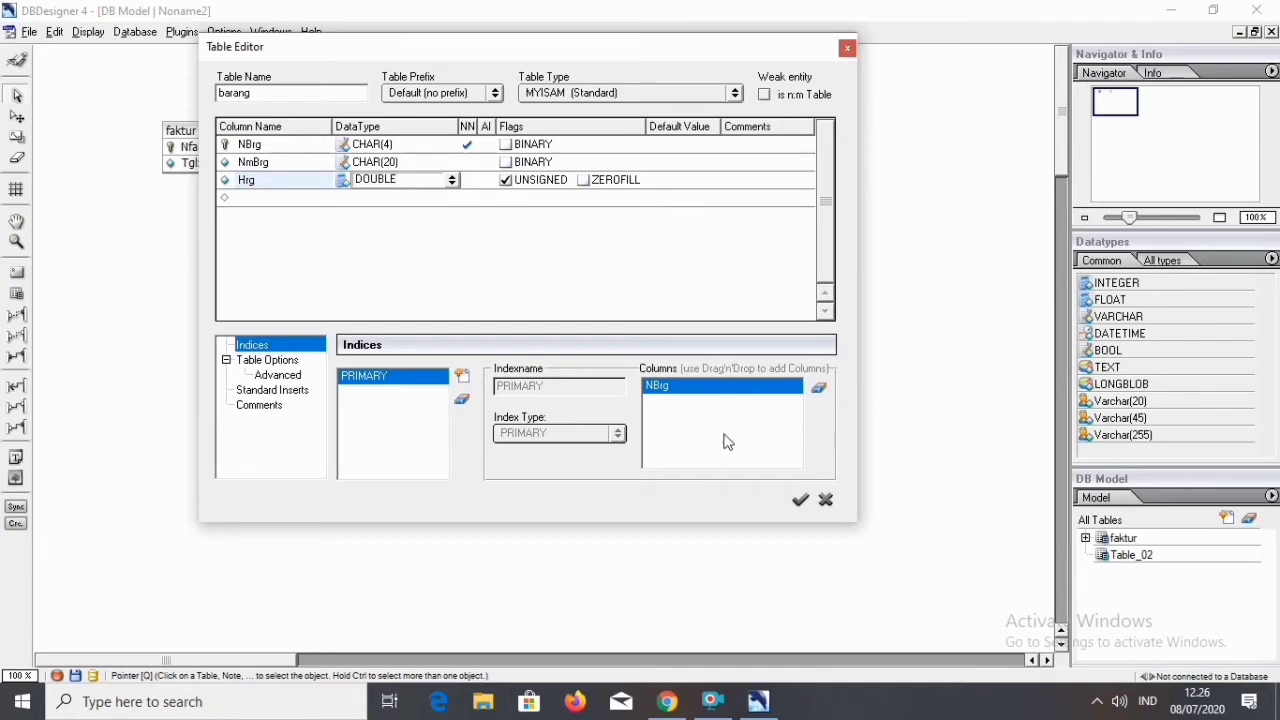
{"action": "left_click", "coordinate": [800, 500]}
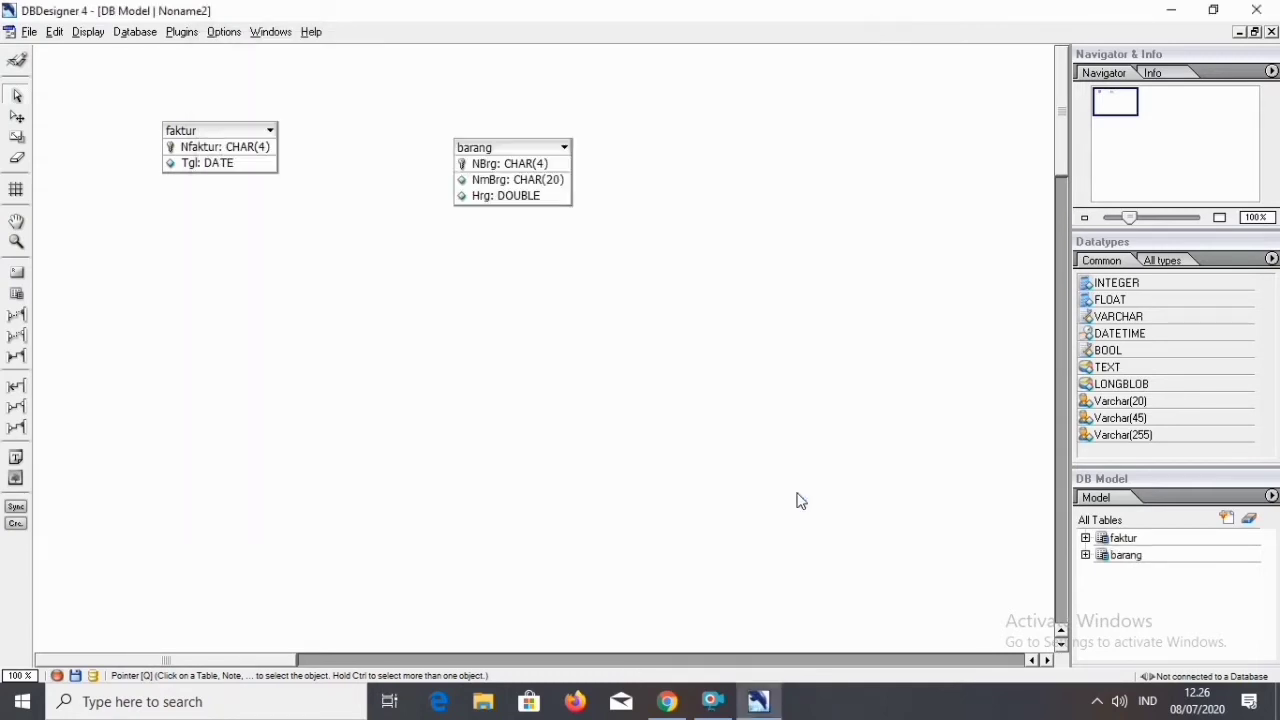
Place a new table below the faktur table and name it langganan.
{"action": "left_click", "coordinate": [17, 294]}
{"action": "left_click", "coordinate": [215, 291]}
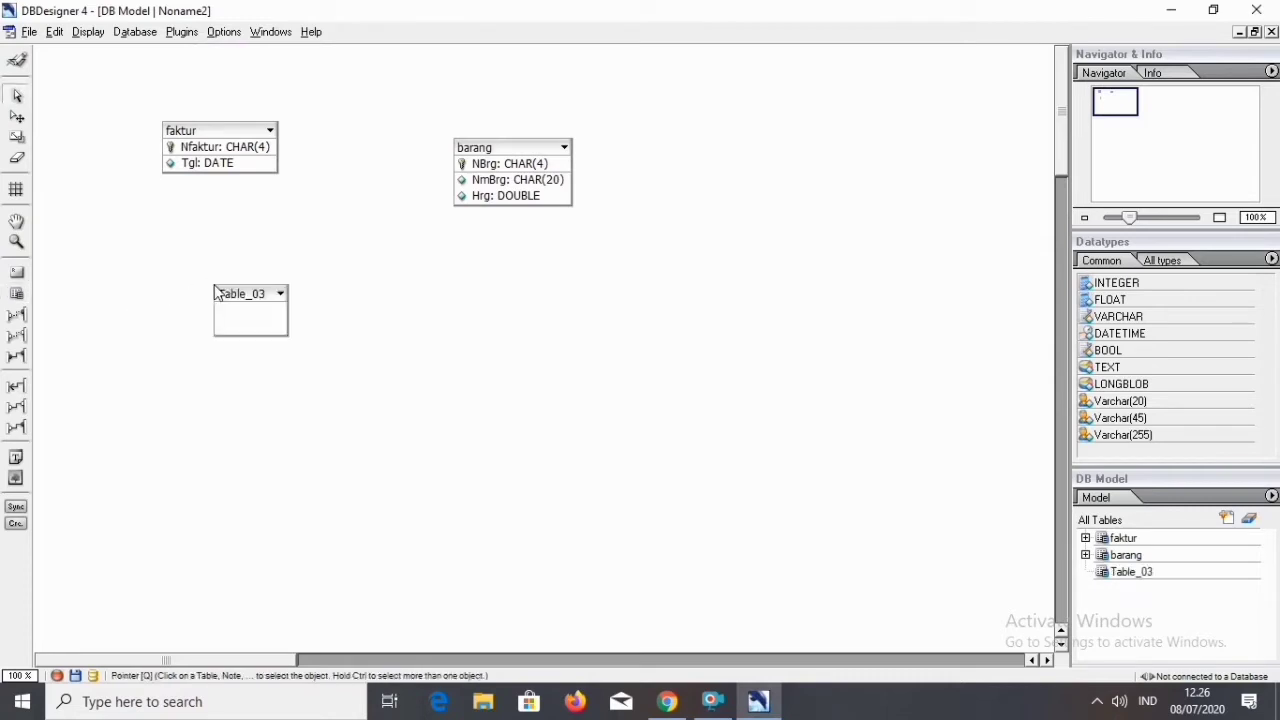
{"action": "left_click", "coordinate": [257, 302]}
{"action": "right_click", "coordinate": [257, 302]}
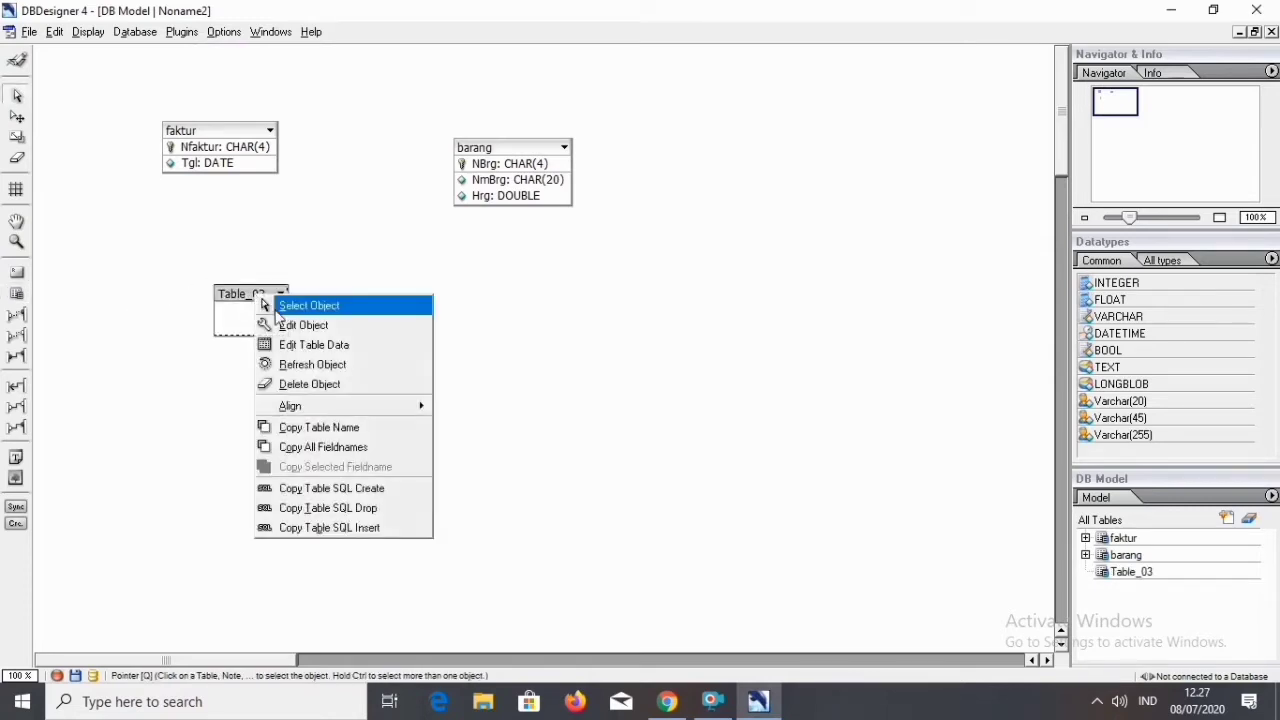
{"action": "left_click", "coordinate": [278, 324]}
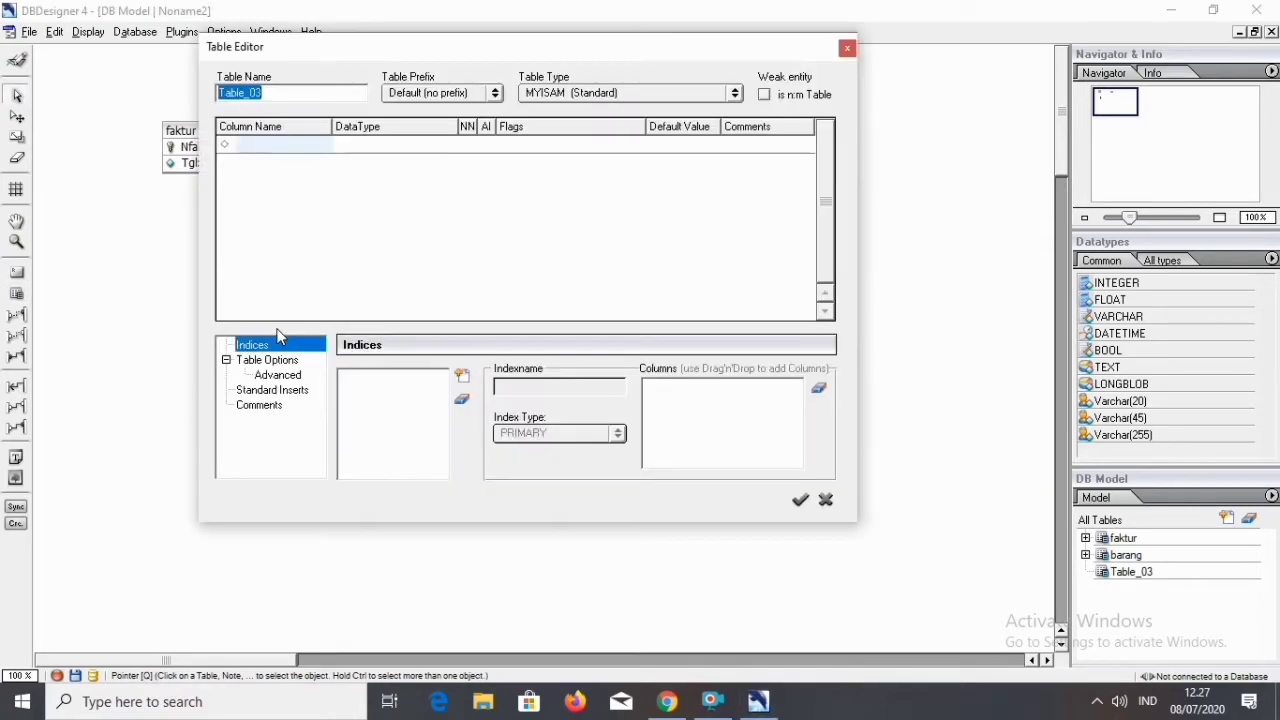
{"action": "type", "text": "langganan"}
Enter NLgn as the first column of the langganan table.
{"action": "left_click", "coordinate": [257, 146]}
{"action": "type", "text": "n"}
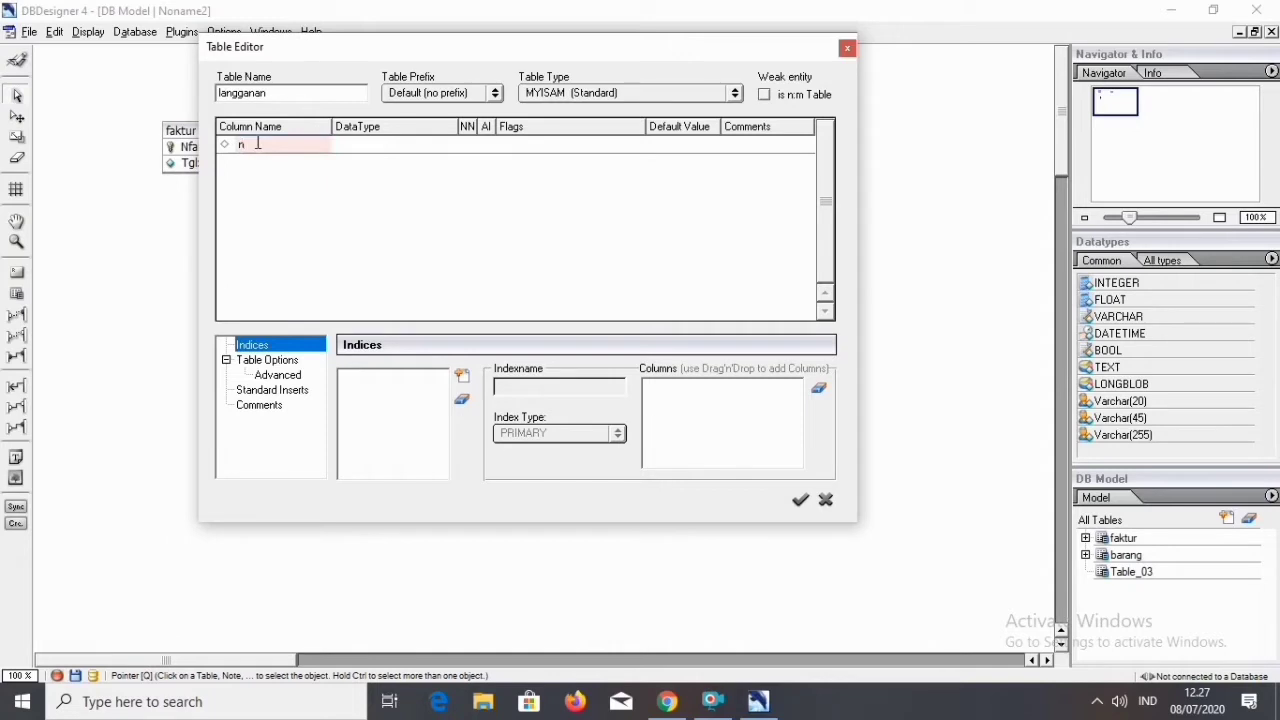
{"action": "type", "text": "N"}
{"action": "type", "text": "Lg"}
{"action": "type", "text": "n"}
Set the NLgn column's data type to CHAR(4) and turn off its auto-increment.
{"action": "left_click", "coordinate": [401, 146]}
{"action": "type", "text": "Vha"}
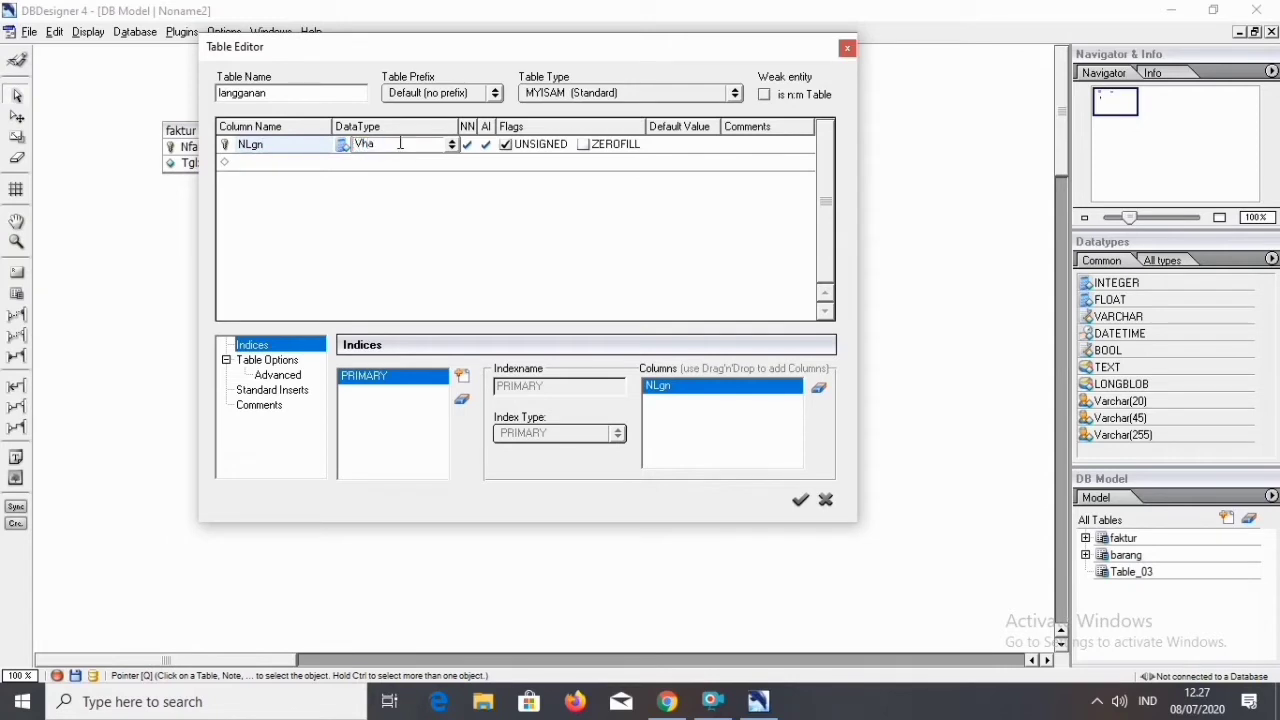
{"action": "key", "text": "BackSpace"}
{"action": "key", "text": "BackSpace"}
{"action": "key", "text": "BackSpace"}
{"action": "type", "text": "CHA"}
{"action": "left_click", "coordinate": [400, 143]}
{"action": "double_click", "coordinate": [400, 143]}
{"action": "left_click", "coordinate": [400, 143]}
{"action": "type", "text": "(4)"}
{"action": "key", "text": "Return"}
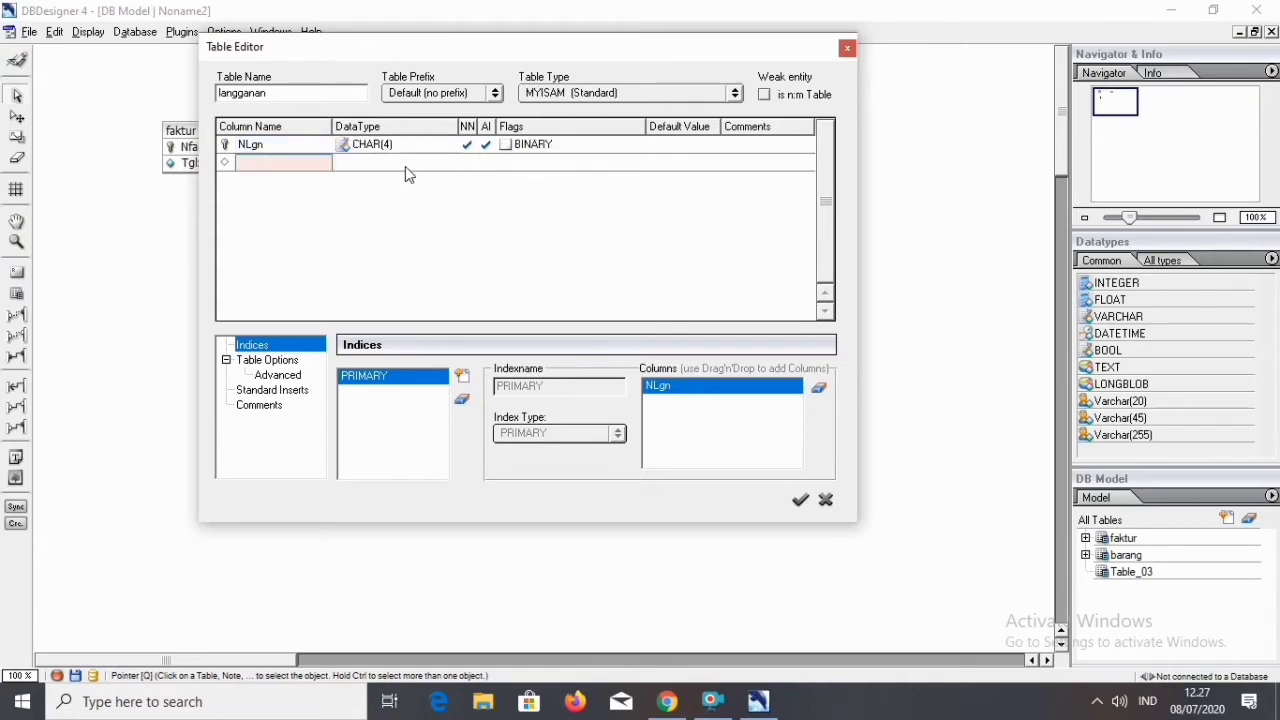
{"action": "left_click", "coordinate": [484, 148]}
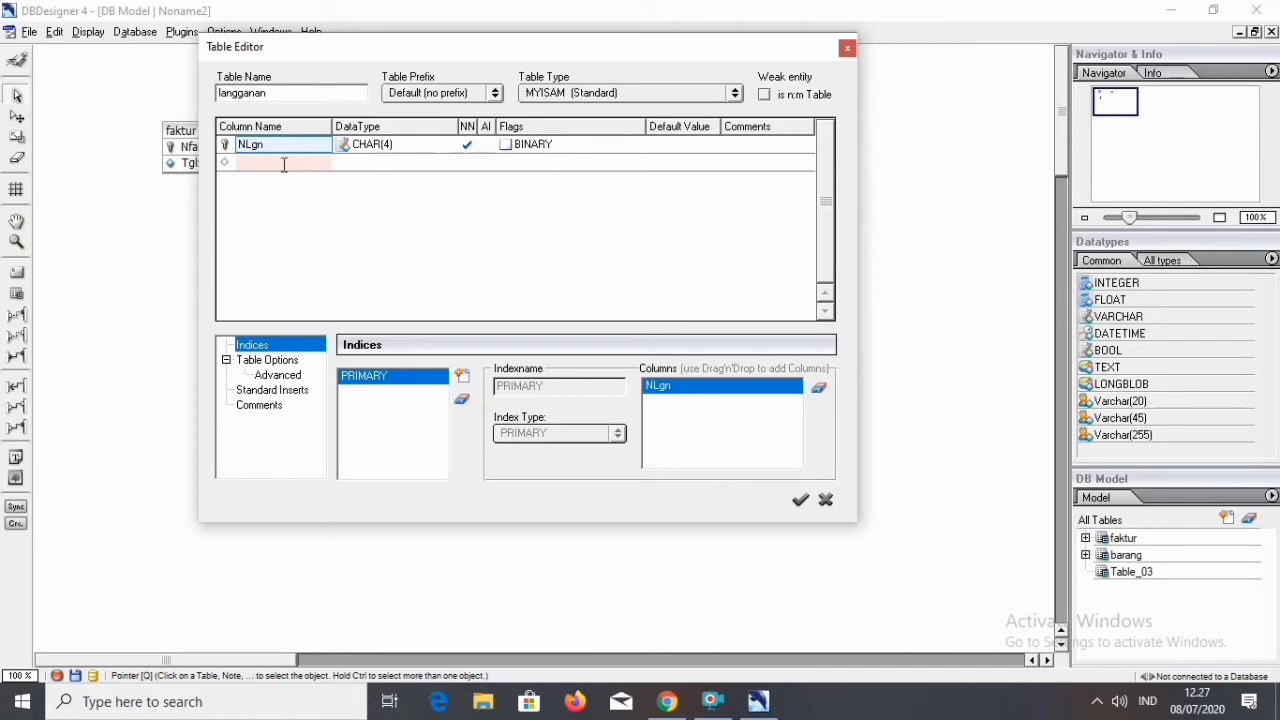
Add an NmLgn column of type CHAR(20) to the langganan table.
{"action": "left_click", "coordinate": [333, 164]}
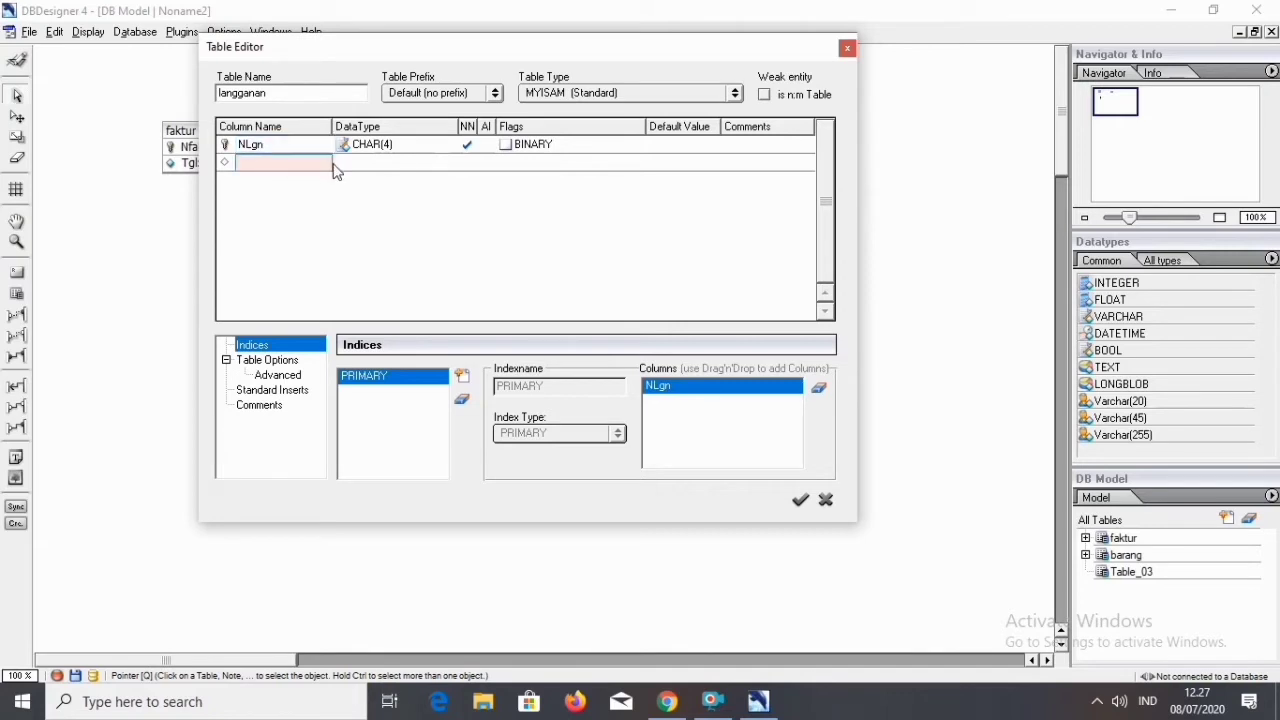
{"action": "type", "text": "n"}
{"action": "key", "text": "BackSpace"}
{"action": "type", "text": "NmLgn"}
{"action": "left_click", "coordinate": [366, 166]}
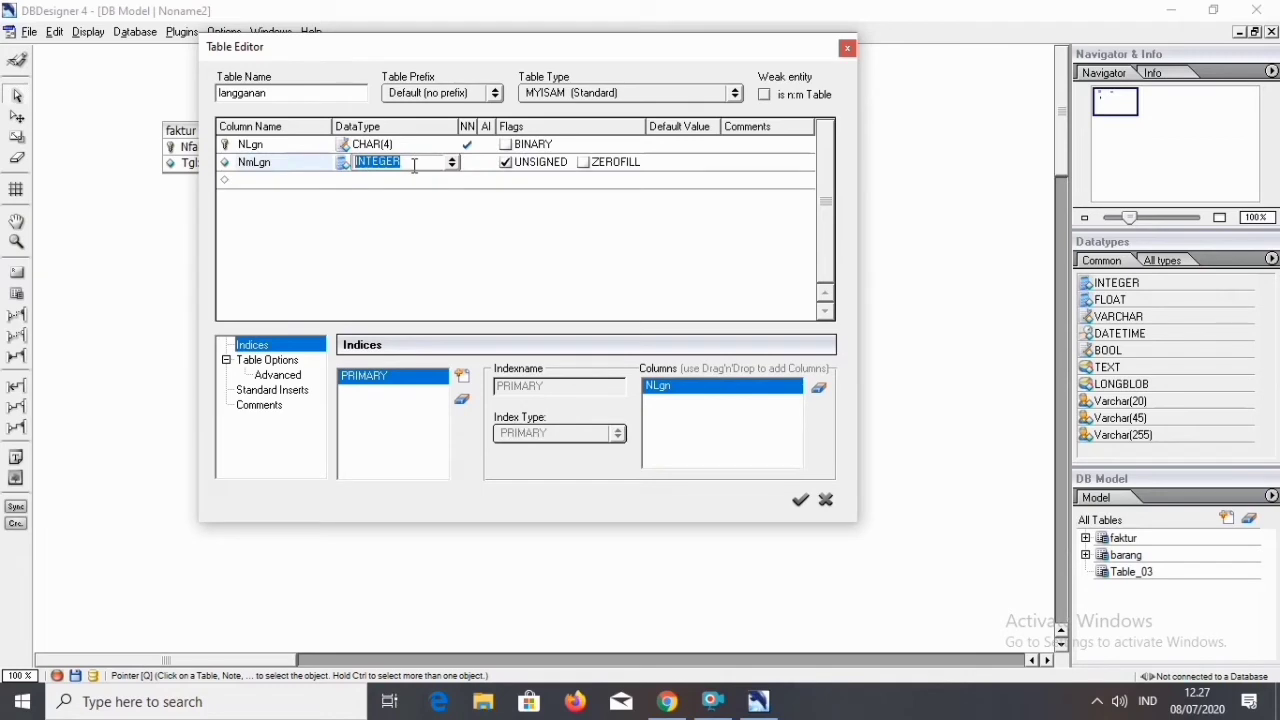
{"action": "type", "text": "CHAR(20)"}
{"action": "left_click", "coordinate": [449, 200]}
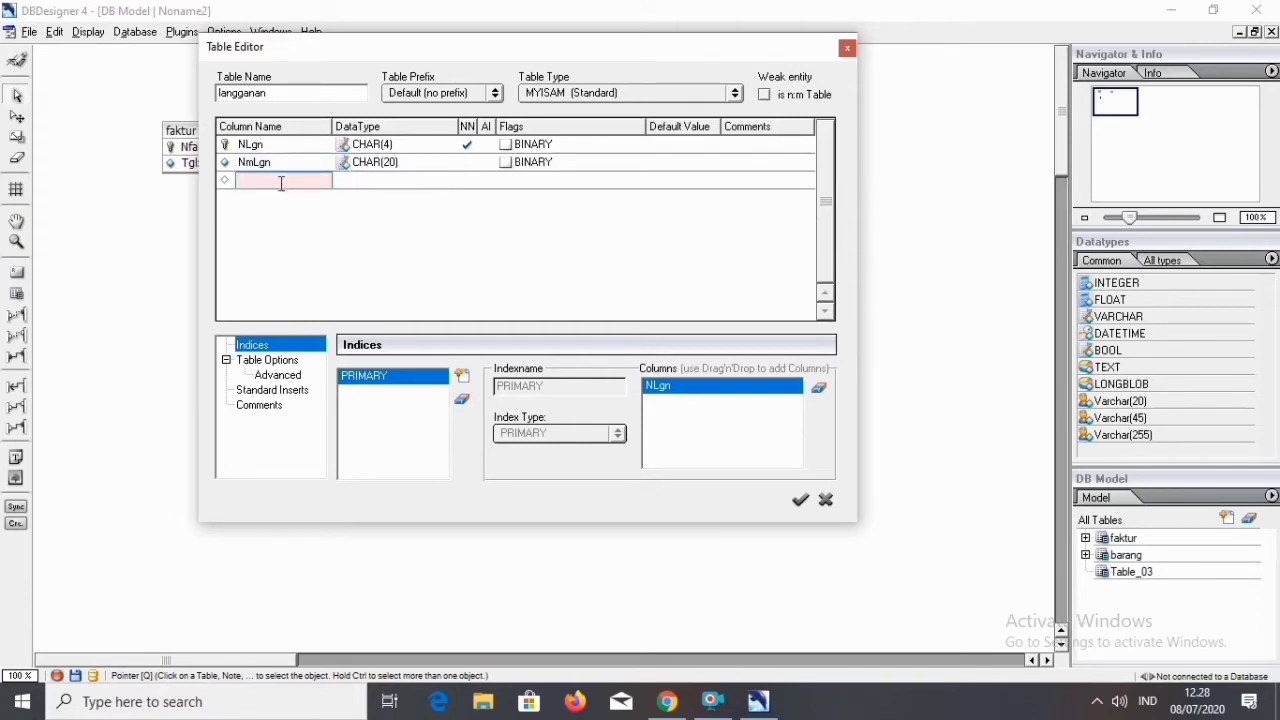
Add a third column named KtLgn to the langganan table.
{"action": "type", "text": "k"}
{"action": "type", "text": "K"}
{"action": "type", "text": "tL"}
{"action": "type", "text": "gn"}
Set the KtLgn column's data type to CHAR(20) and apply the langganan table definition.
{"action": "left_click", "coordinate": [366, 183]}
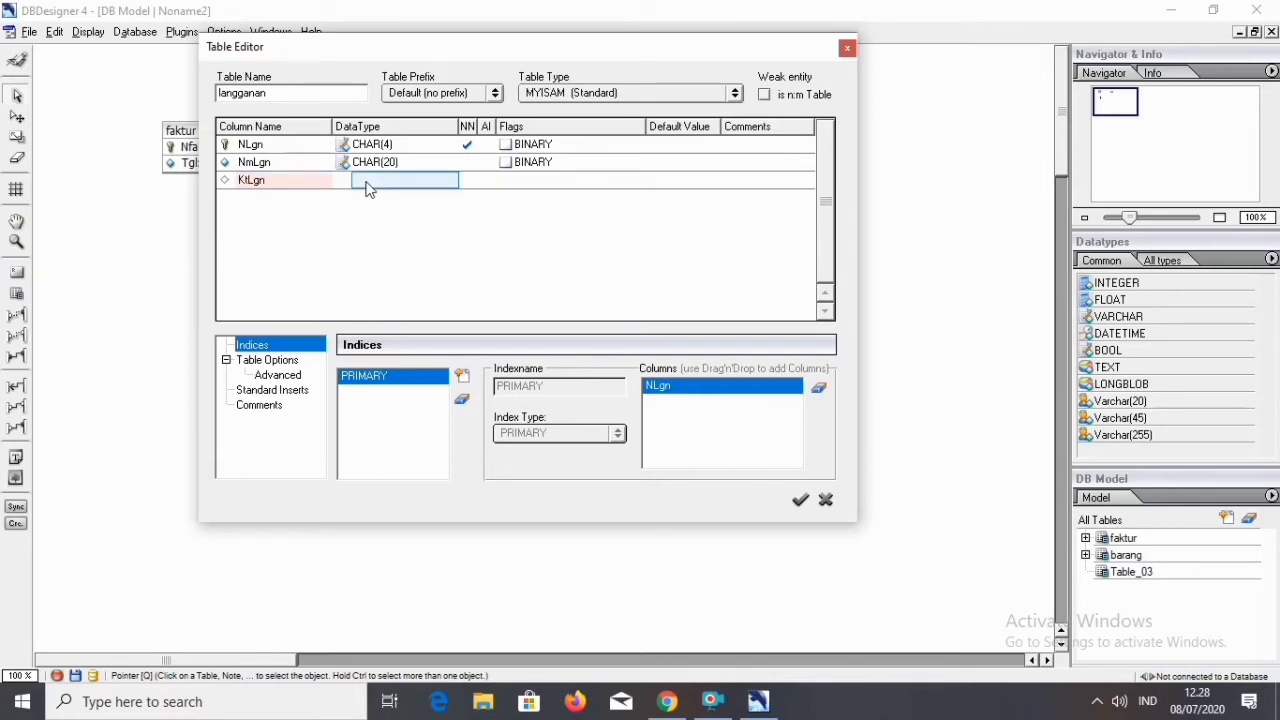
{"action": "left_click", "coordinate": [368, 185]}
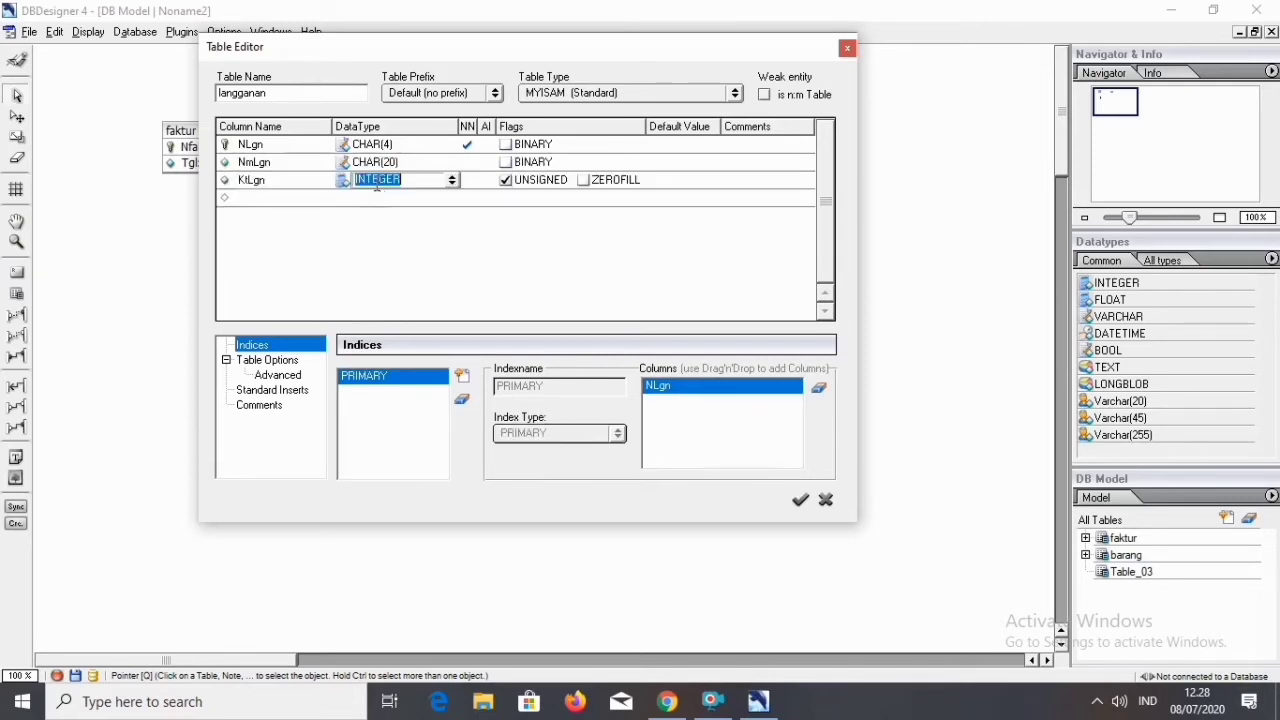
{"action": "type", "text": "CHAR"}
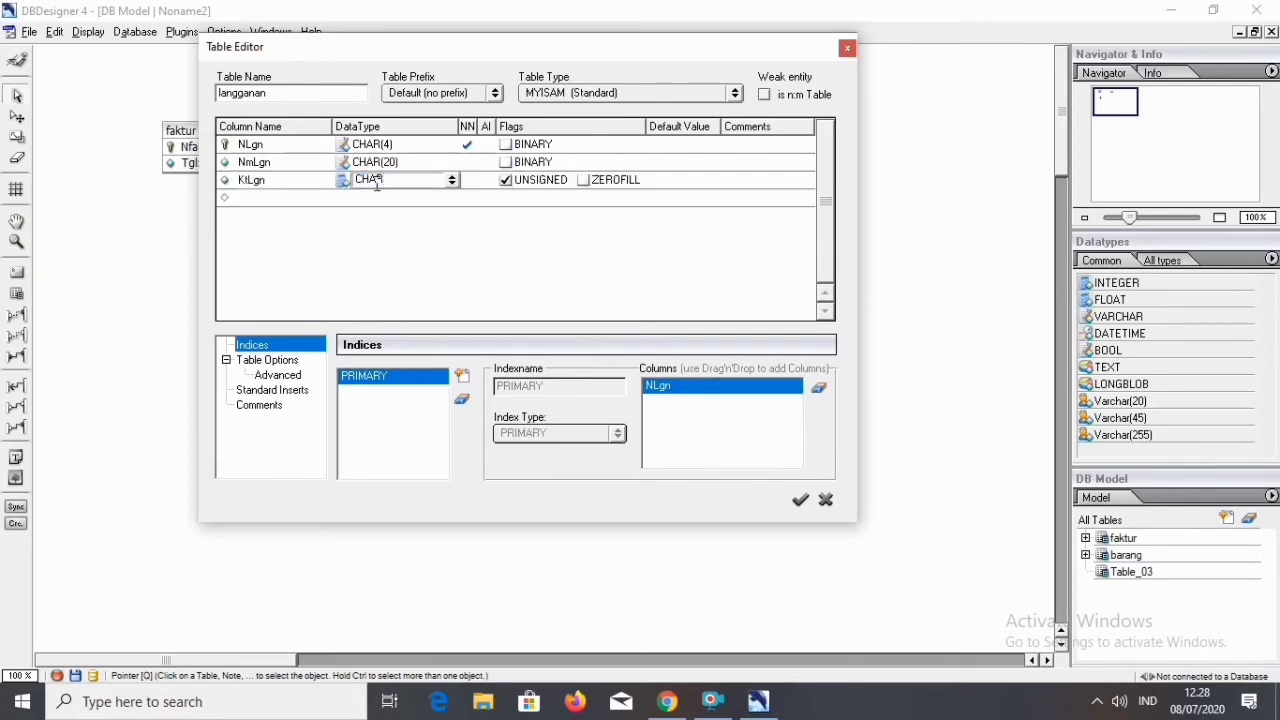
{"action": "type", "text": "(20)"}
{"action": "left_click", "coordinate": [446, 216]}
{"action": "key", "text": "BackSpace"}
{"action": "key", "text": "BackSpace"}
{"action": "key", "text": "BackSpace"}
{"action": "key", "text": "BackSpace"}
{"action": "key", "text": "BackSpace"}
{"action": "key", "text": "BackSpace"}
{"action": "key", "text": "BackSpace"}
{"action": "type", "text": "CHAR(20"}
{"action": "key", "text": "Return"}
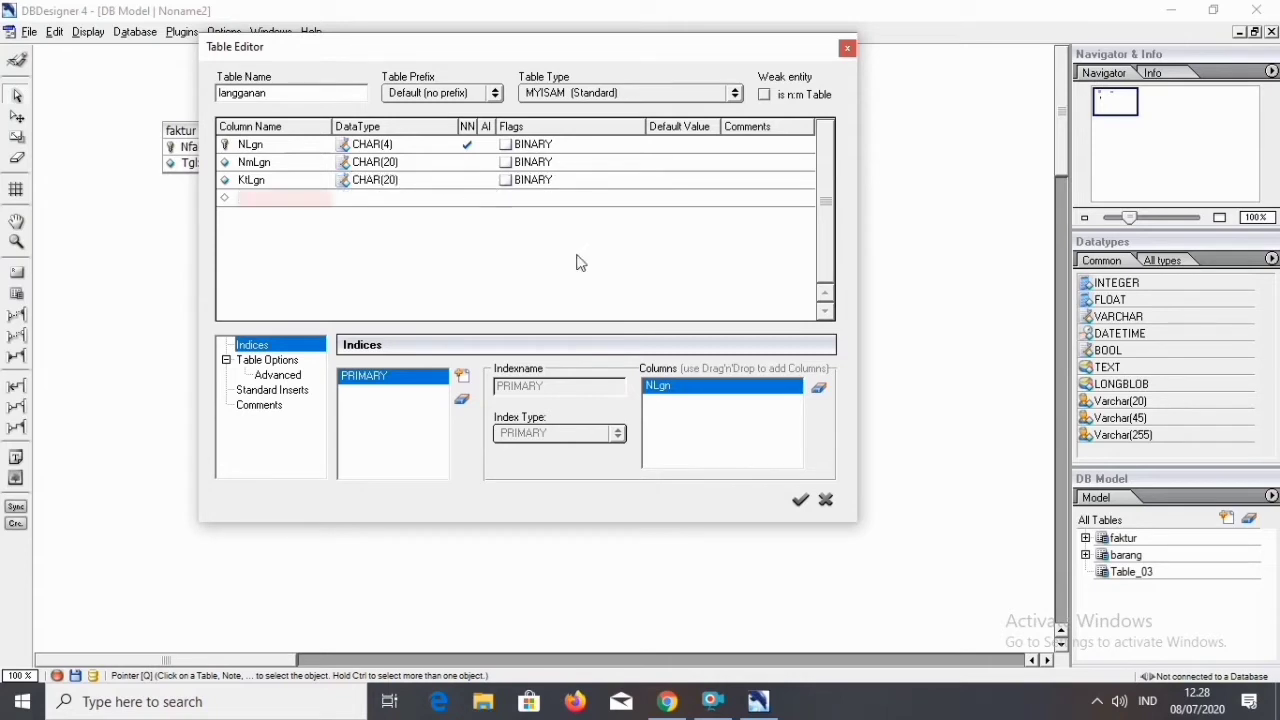
{"action": "left_click", "coordinate": [798, 497]}
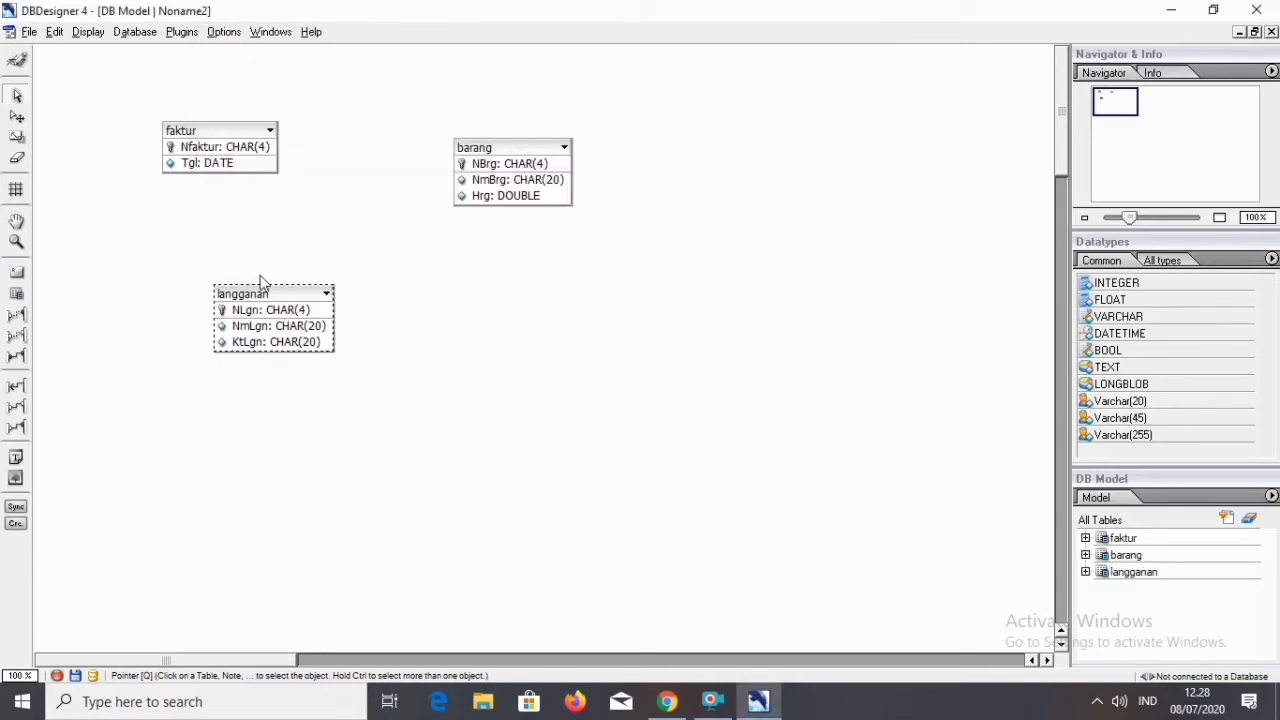
Link langganan to faktur with a 1:n non-identifying relation and arrange langganan below faktur.
{"action": "left_click_drag", "start_coordinate": [257, 291], "coordinate": [347, 318]}
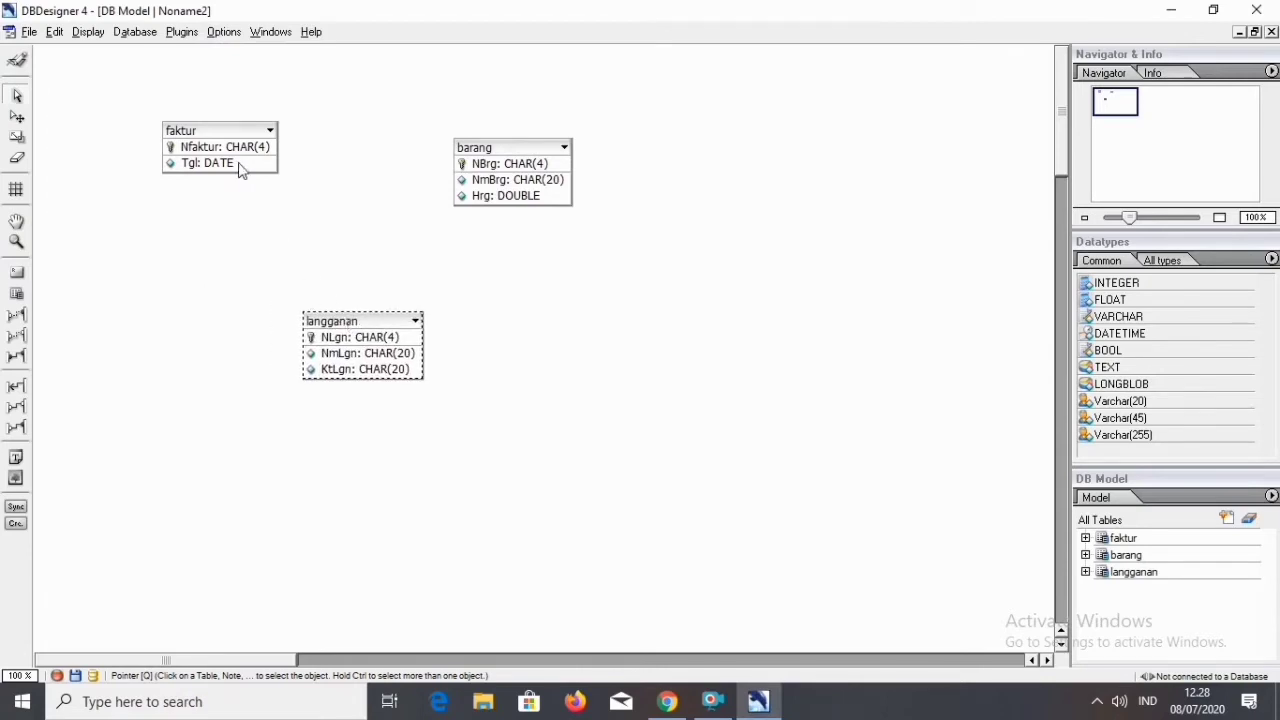
{"action": "left_click_drag", "start_coordinate": [208, 133], "coordinate": [227, 172]}
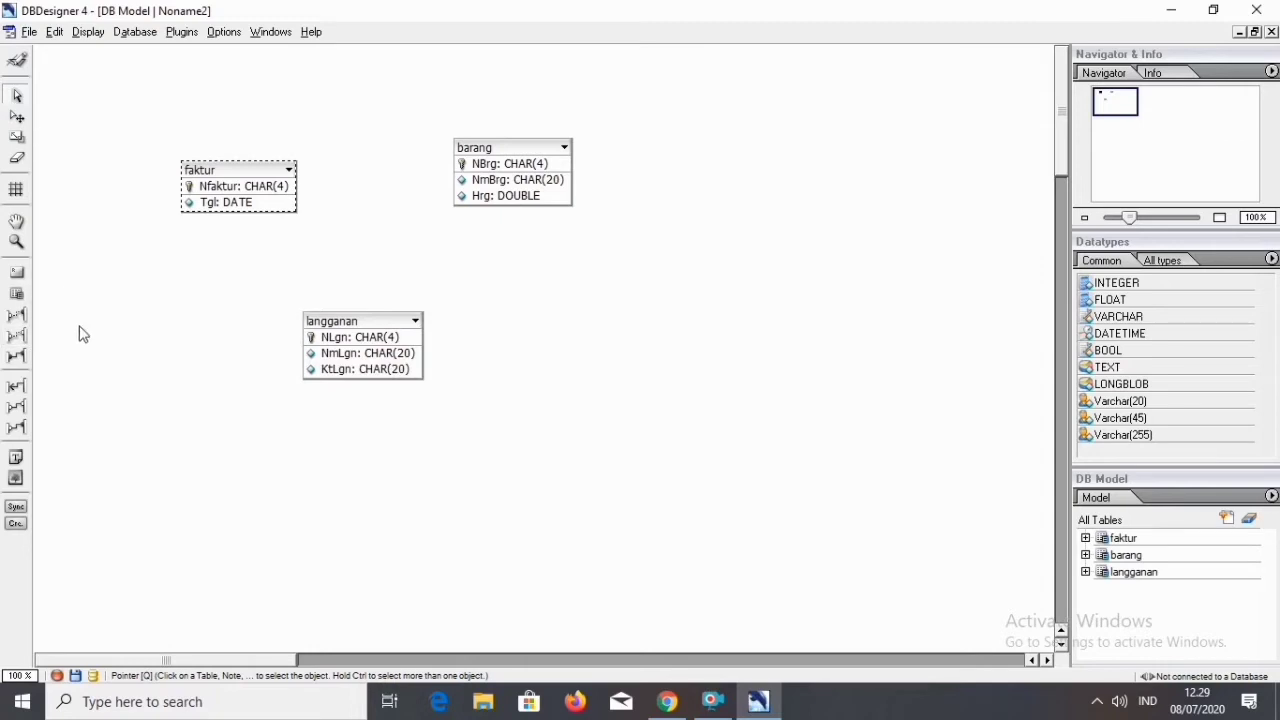
{"action": "left_click", "coordinate": [17, 316]}
{"action": "left_click", "coordinate": [340, 322]}
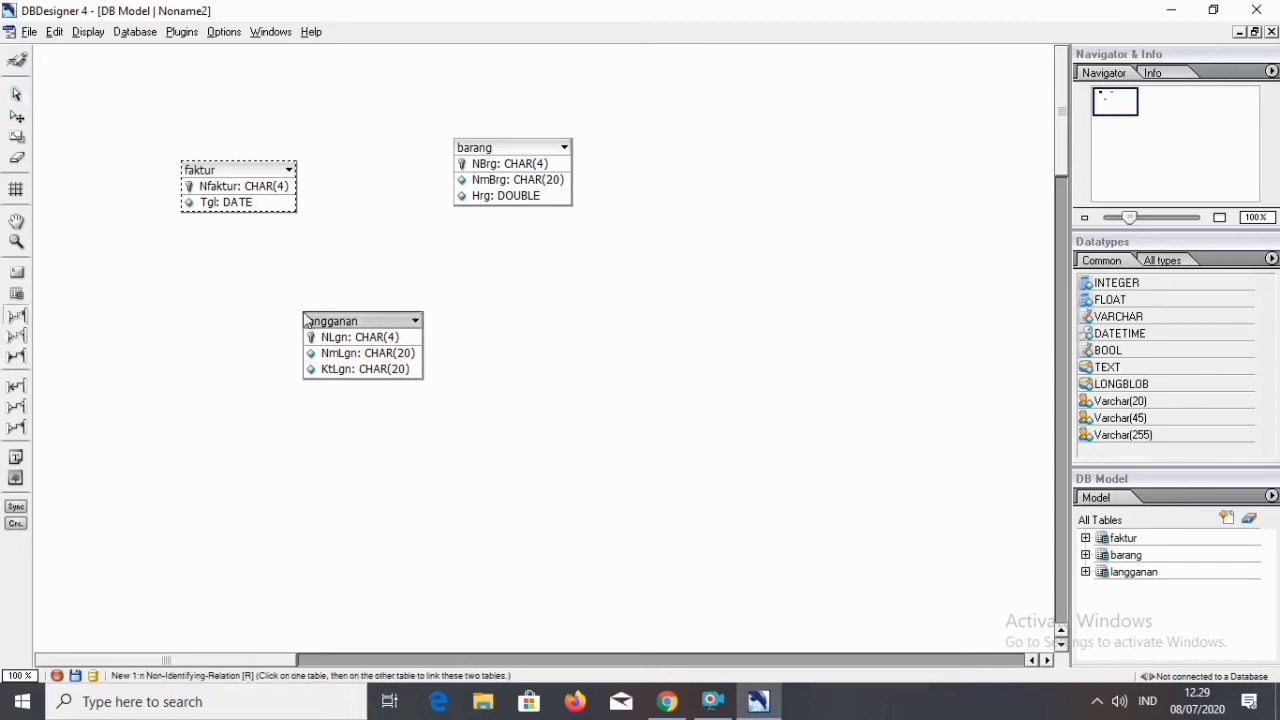
{"action": "left_click", "coordinate": [241, 166]}
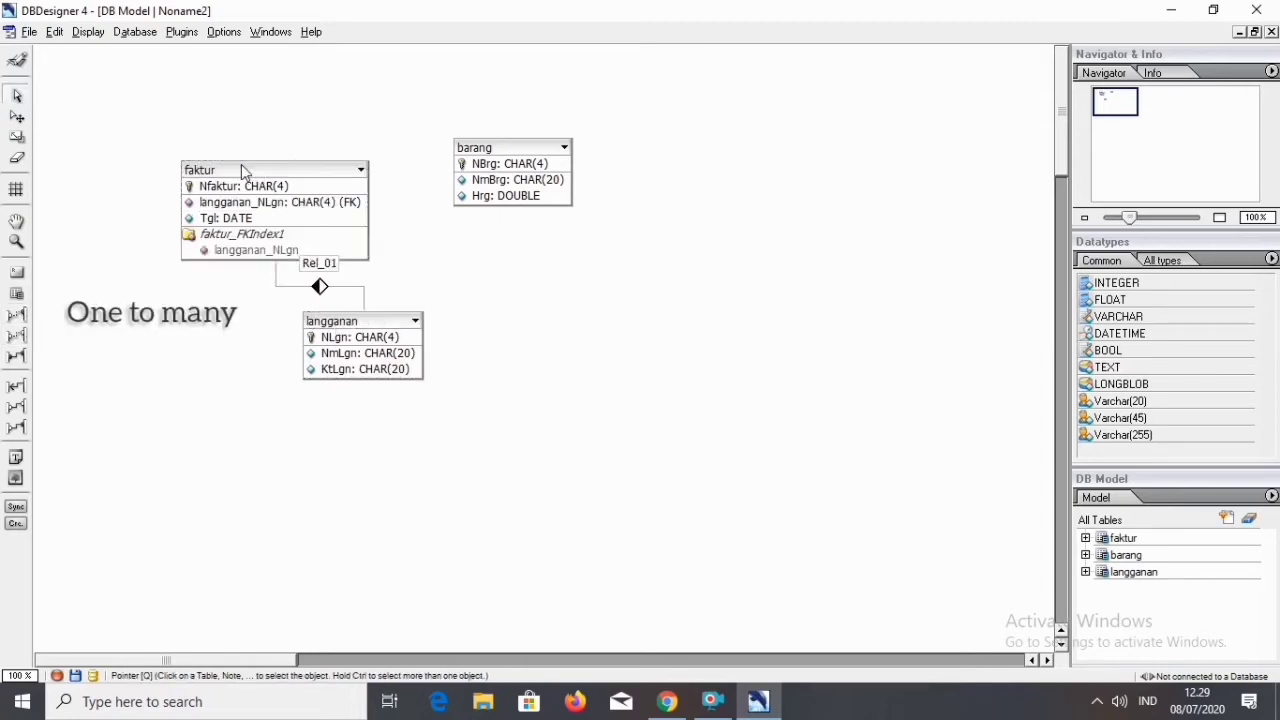
{"action": "left_click_drag", "start_coordinate": [370, 325], "coordinate": [231, 344]}
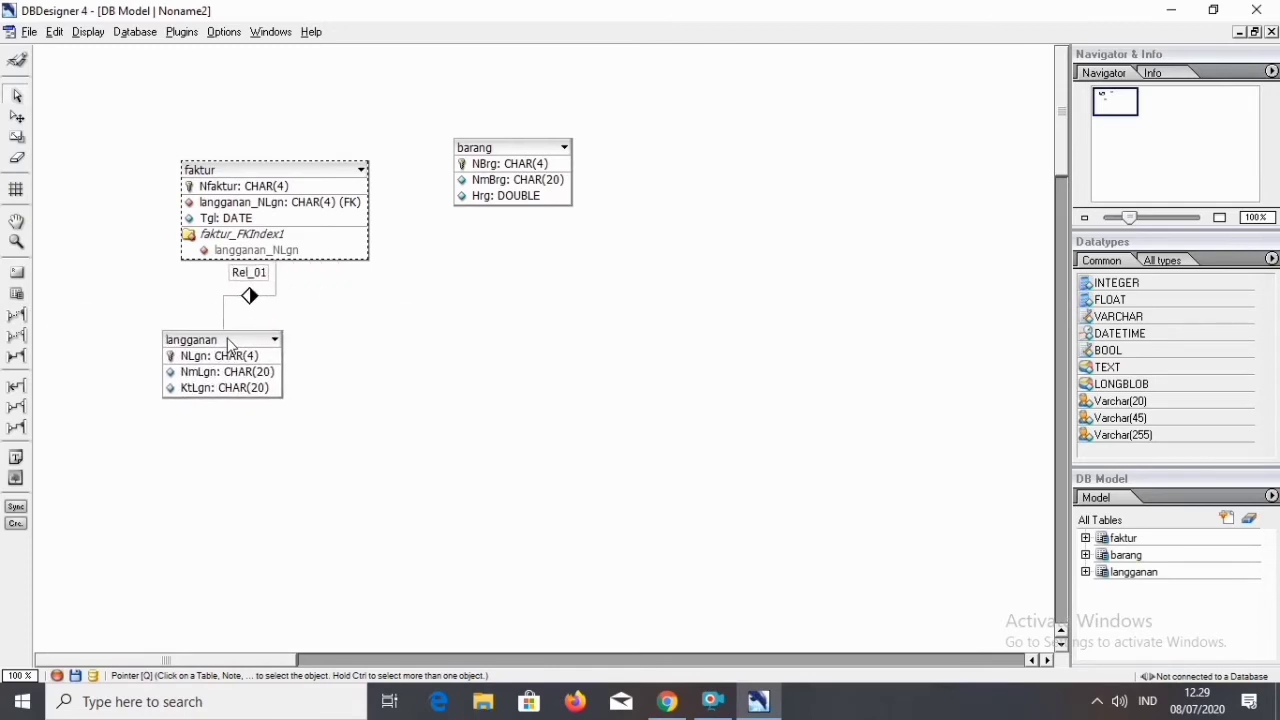
Link faktur and barang with an n:m relation and spread out barang and the junction table so nothing overlaps.
{"action": "left_click", "coordinate": [18, 358]}
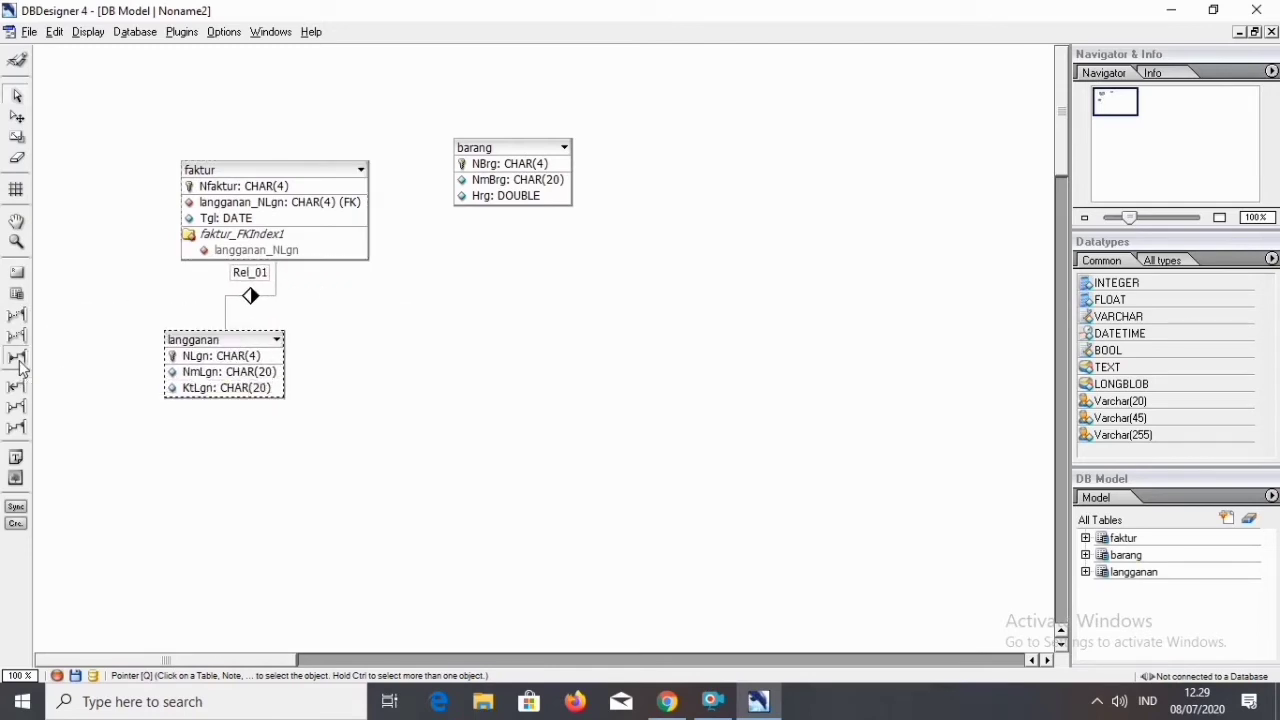
{"action": "left_click", "coordinate": [343, 164]}
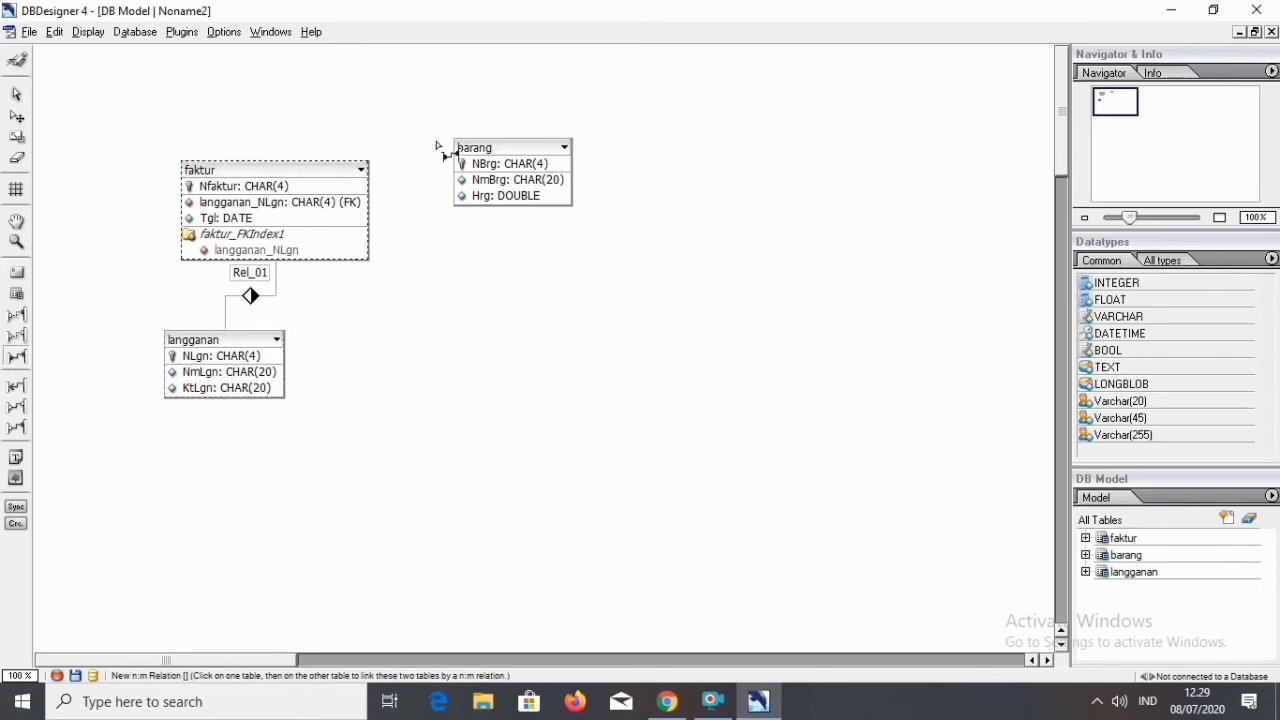
{"action": "left_click", "coordinate": [490, 157]}
{"action": "left_click_drag", "start_coordinate": [455, 153], "coordinate": [567, 168]}
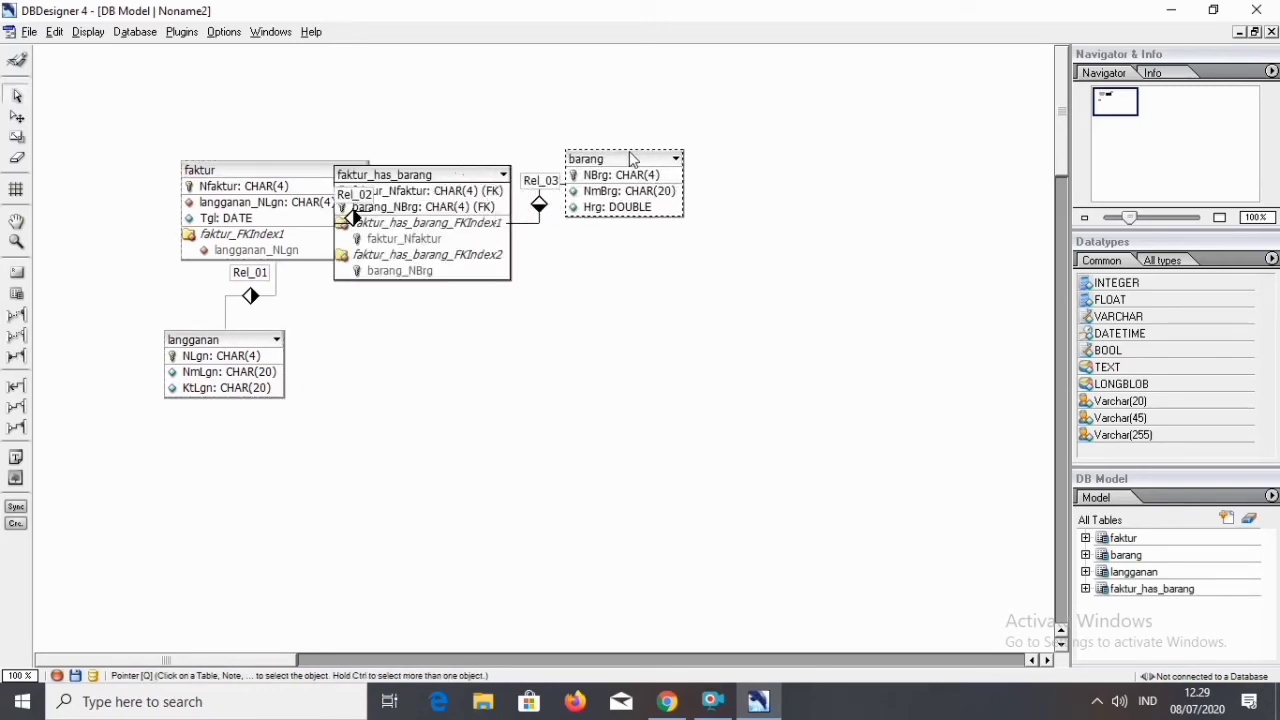
{"action": "left_click_drag", "start_coordinate": [493, 180], "coordinate": [585, 312]}
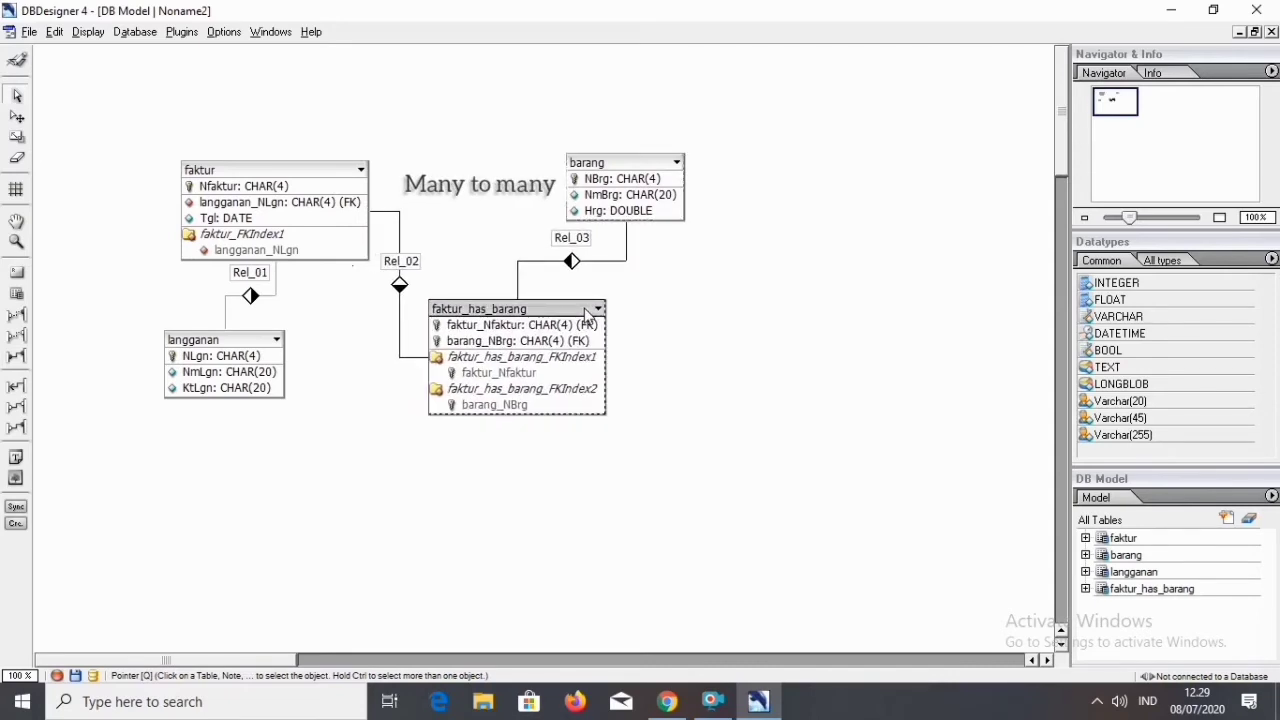
Open the faktur_has_barang table for editing and add a Qty column of type INTEGER.
{"action": "right_click", "coordinate": [578, 315]}
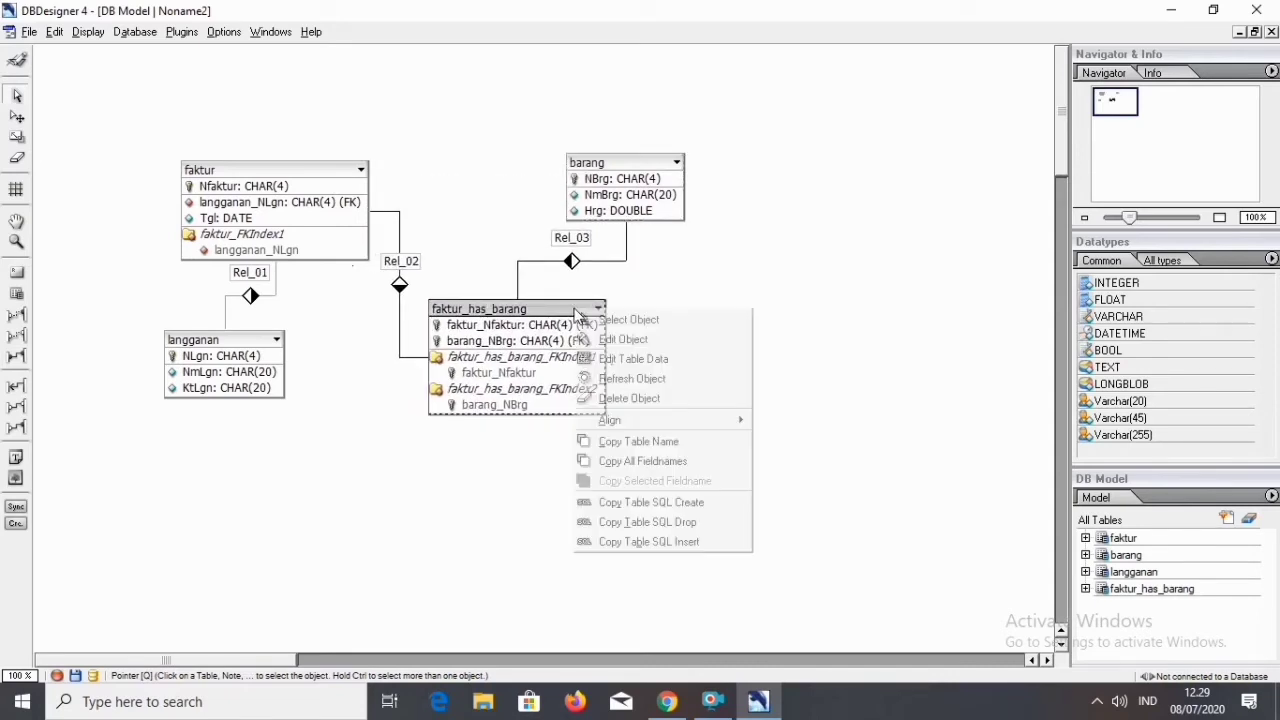
{"action": "left_click", "coordinate": [614, 339]}
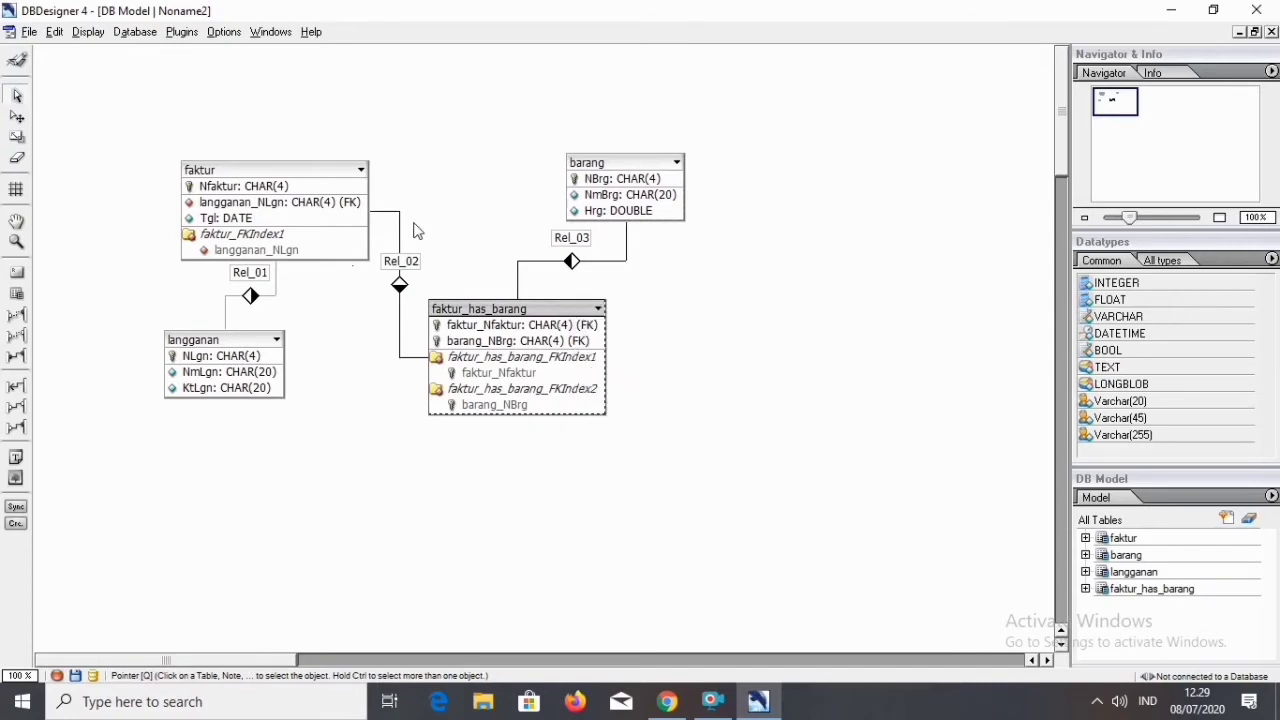
{"action": "left_click", "coordinate": [282, 184]}
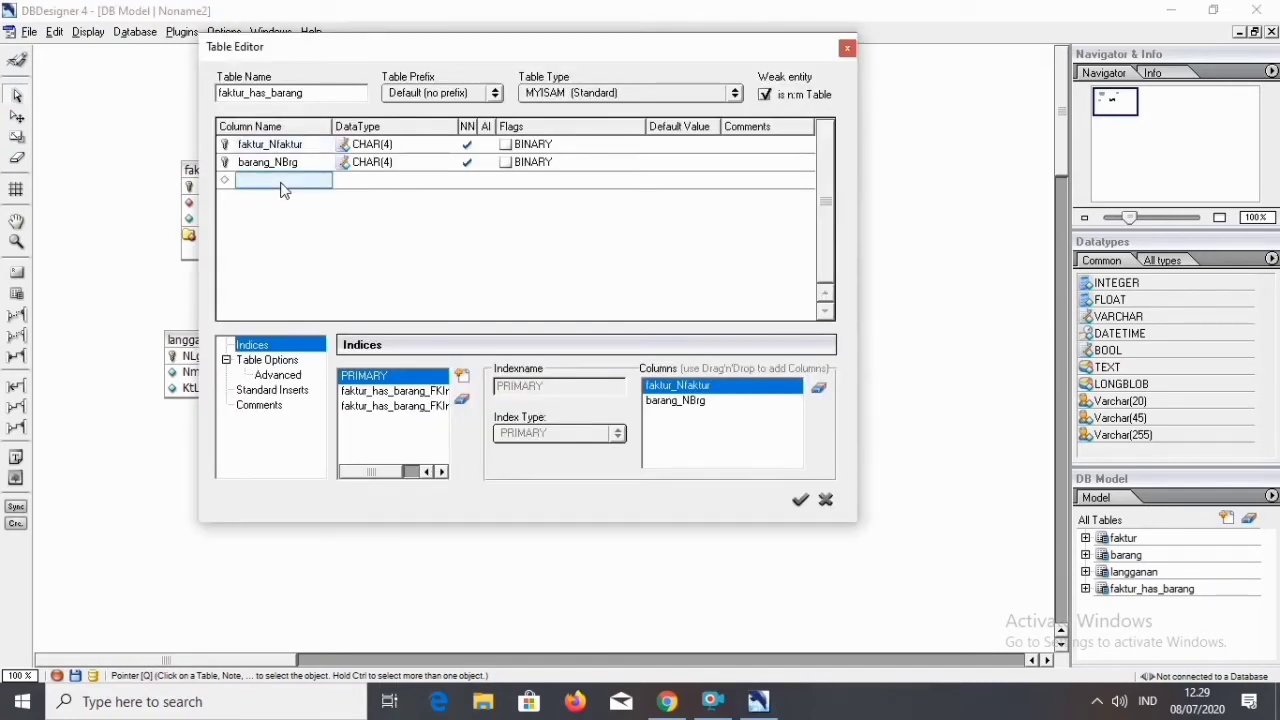
{"action": "left_click", "coordinate": [282, 184]}
{"action": "type", "text": "Qty"}
{"action": "left_click", "coordinate": [409, 182]}
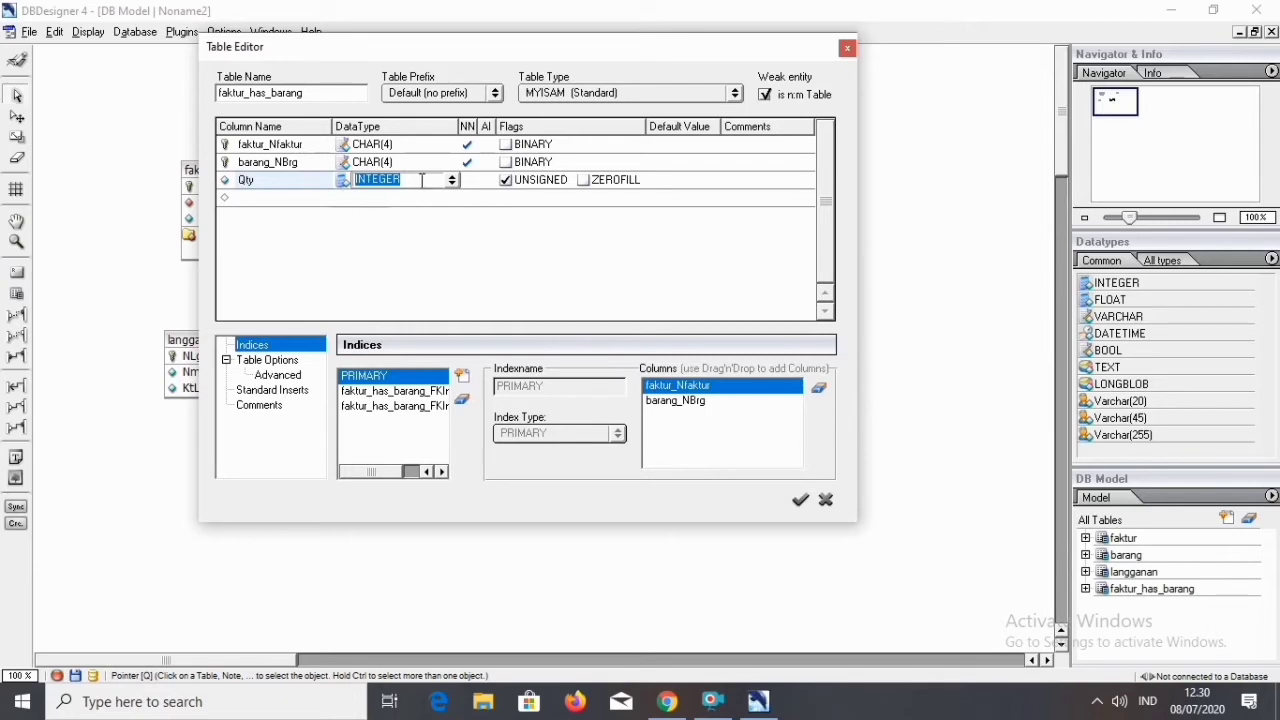
{"action": "key", "text": "Return"}
Add a column named HrgTrans below Qty in the faktur_has_barang table.
{"action": "type", "text": "h"}
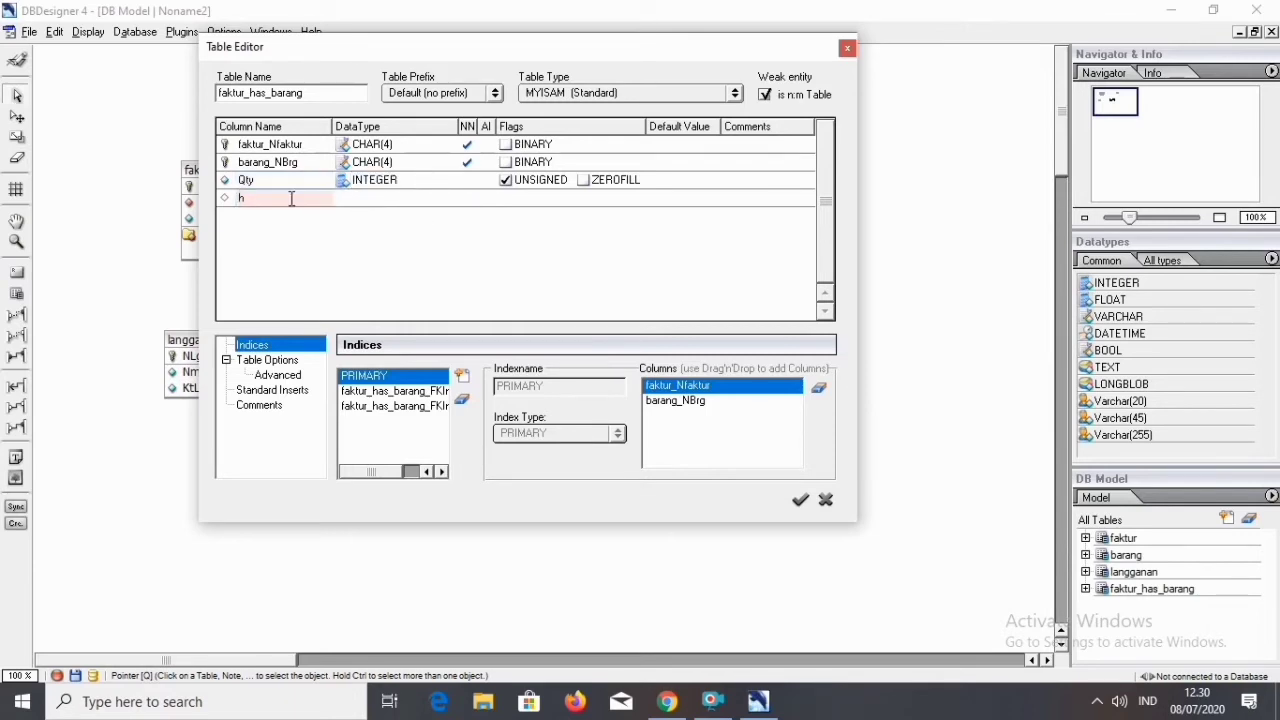
{"action": "type", "text": "h"}
{"action": "key", "text": "BackSpace"}
{"action": "type", "text": "HrgTrans"}
Set the HrgTrans column's data type to DOUBLE.
{"action": "left_click", "coordinate": [431, 200]}
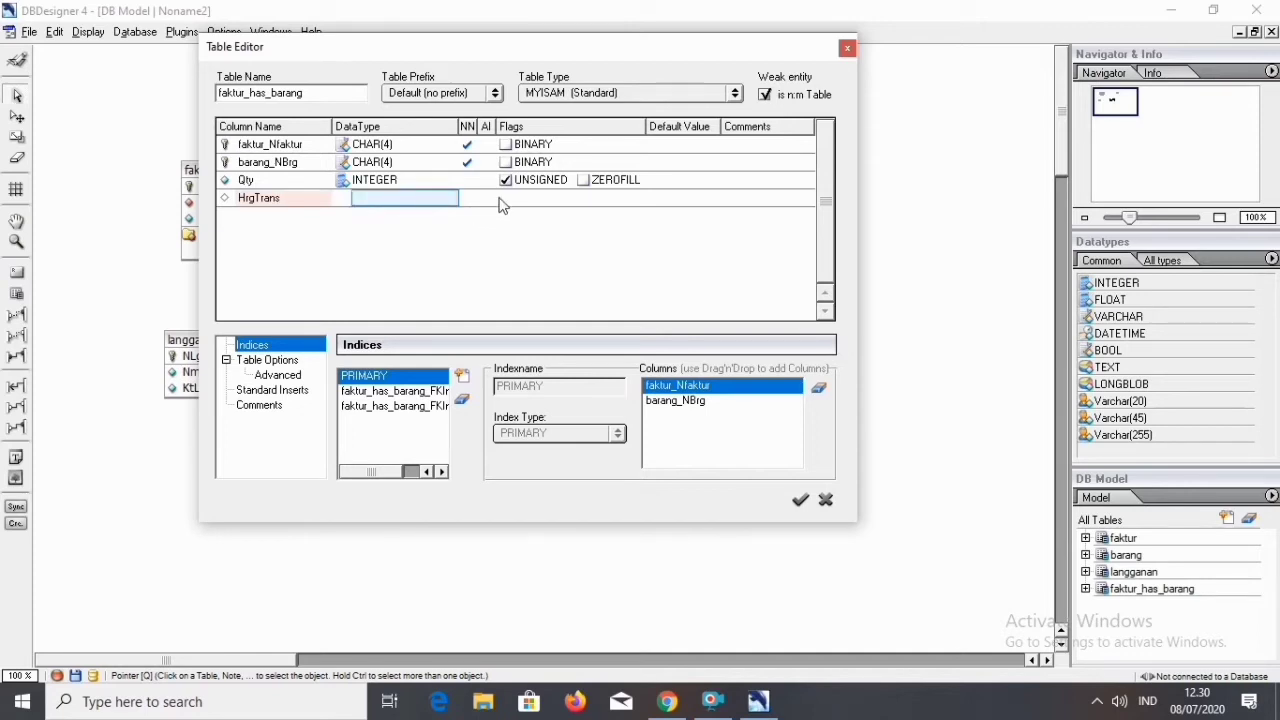
{"action": "left_click", "coordinate": [490, 254]}
{"action": "left_click", "coordinate": [384, 207]}
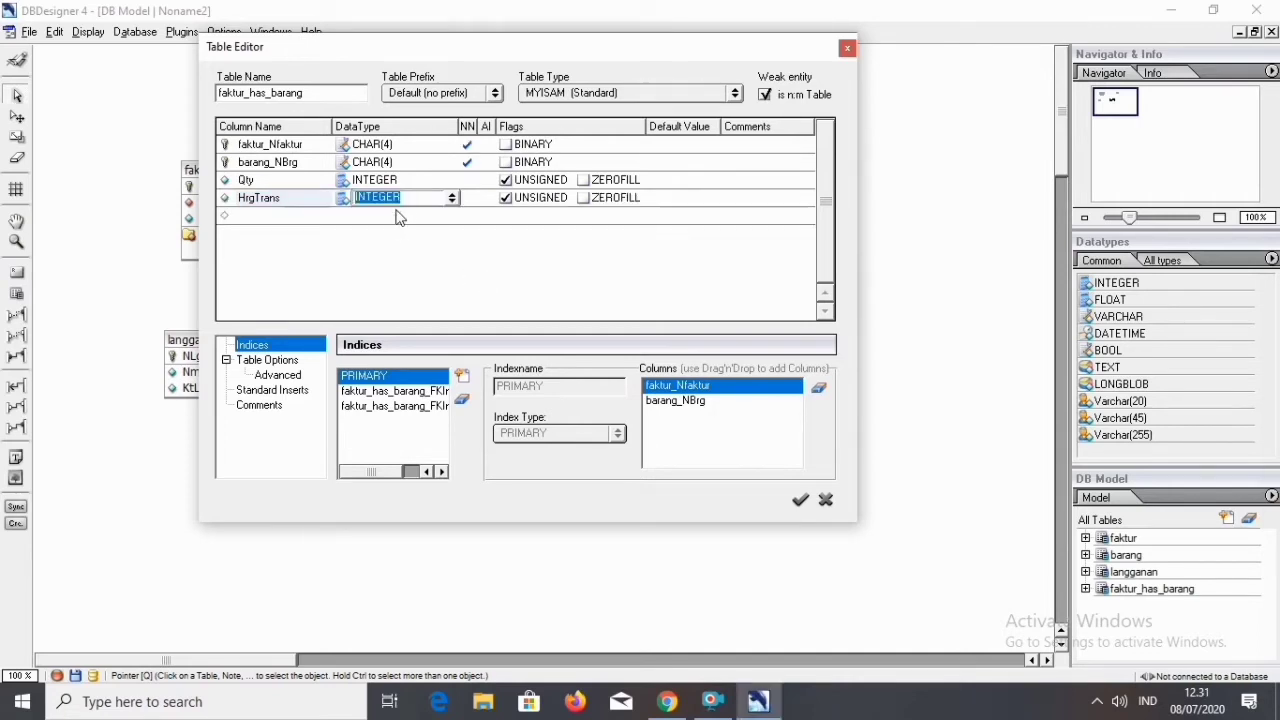
{"action": "type", "text": "DOUBLE"}
{"action": "left_click", "coordinate": [425, 197]}
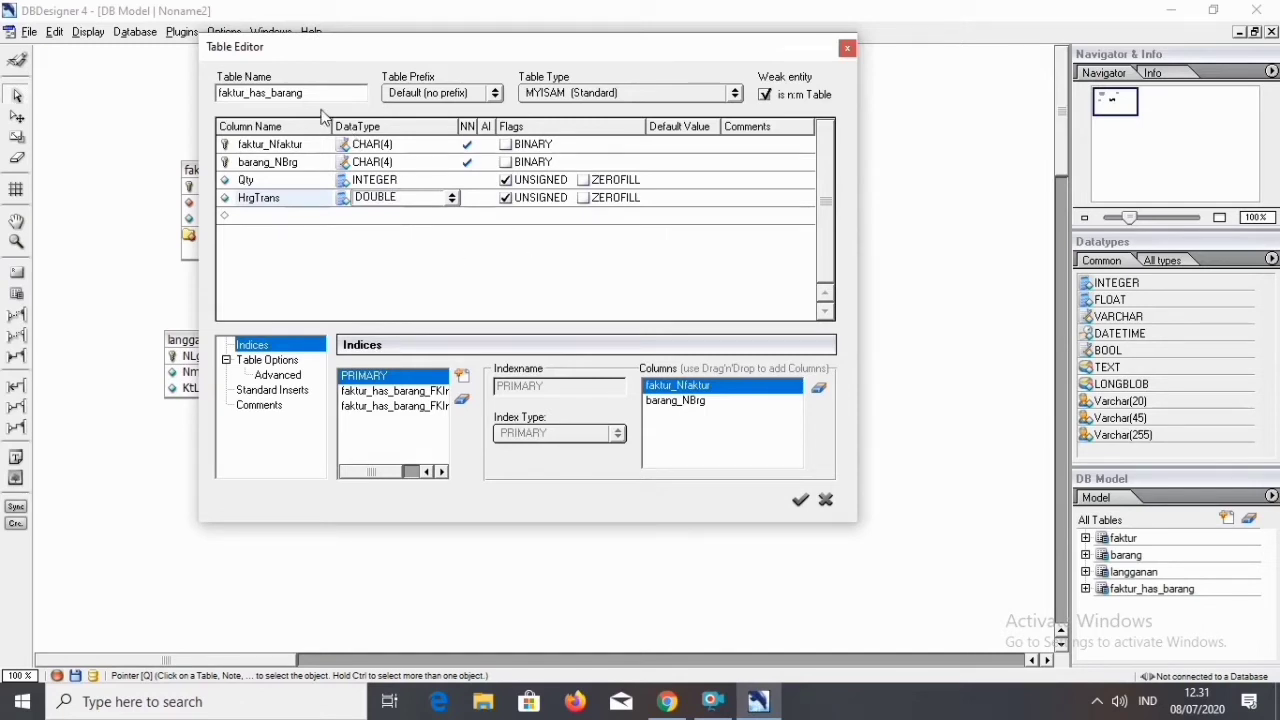
{"action": "key", "text": "Return"}
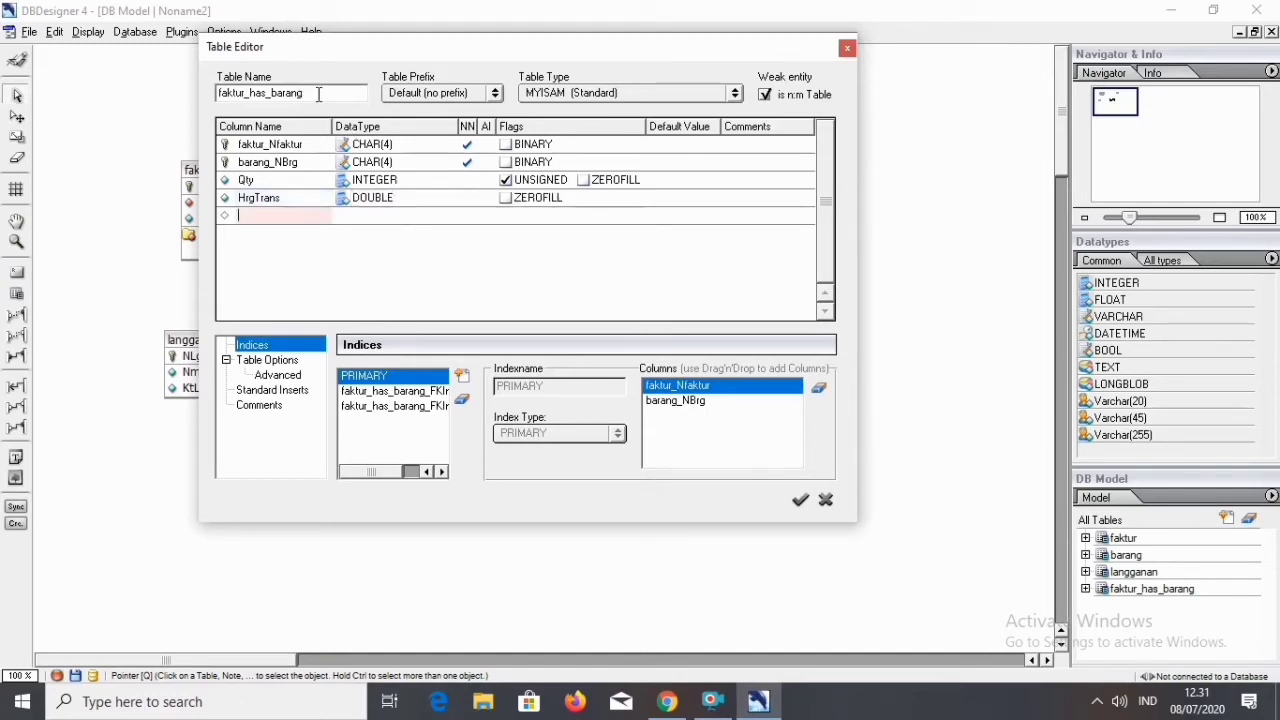
{"action": "left_click", "coordinate": [505, 268]}
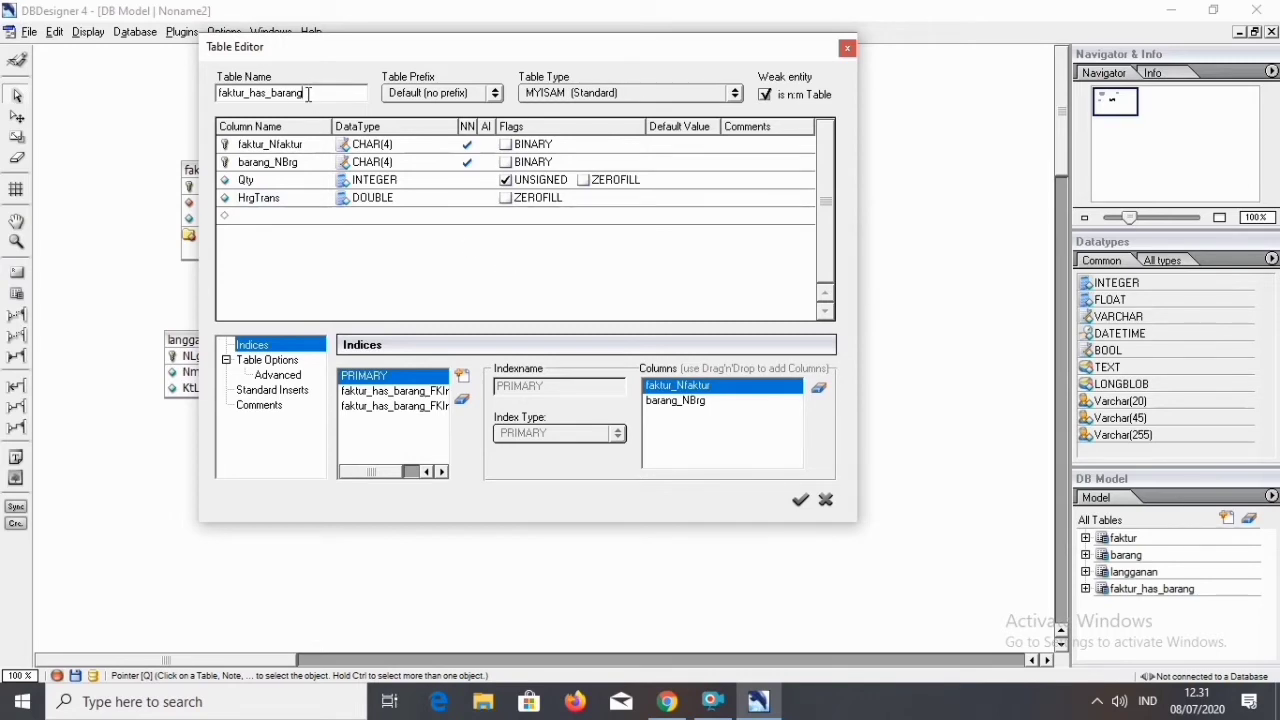
Rename the faktur_has_barang table as transaksi and apply the table changes.
{"action": "left_click_drag", "start_coordinate": [306, 94], "coordinate": [218, 96]}
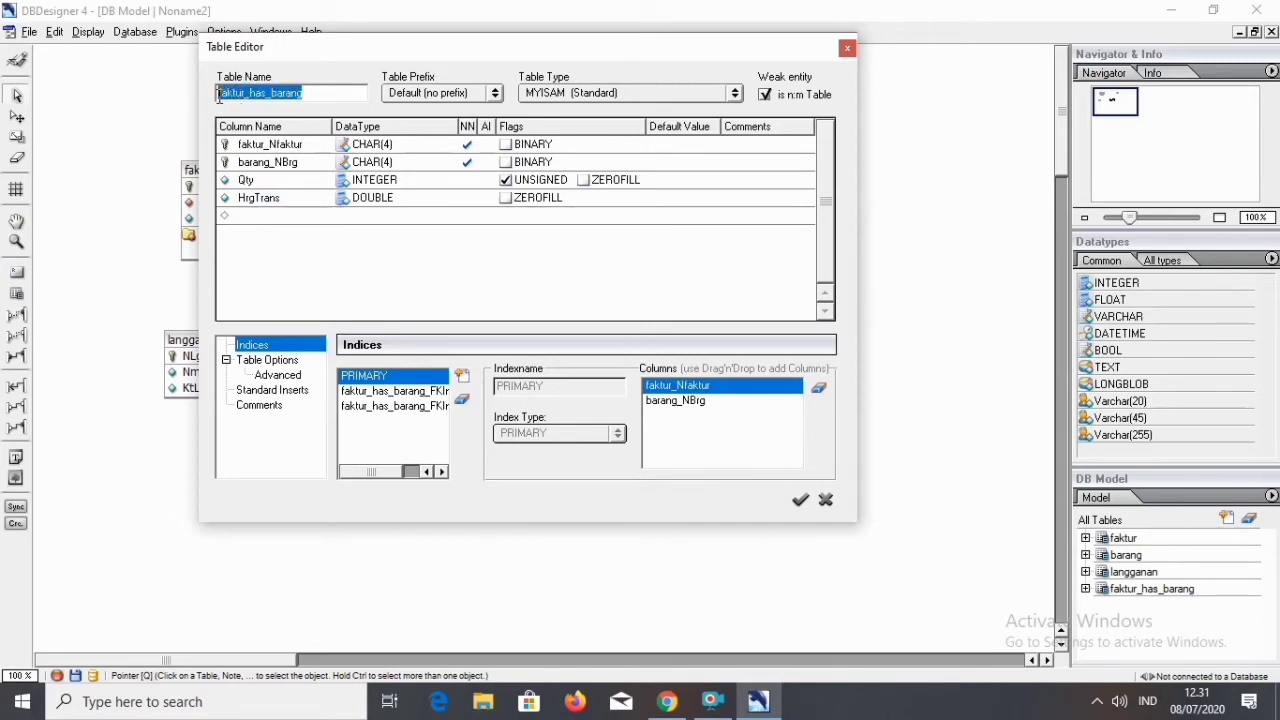
{"action": "type", "text": "transaksi"}
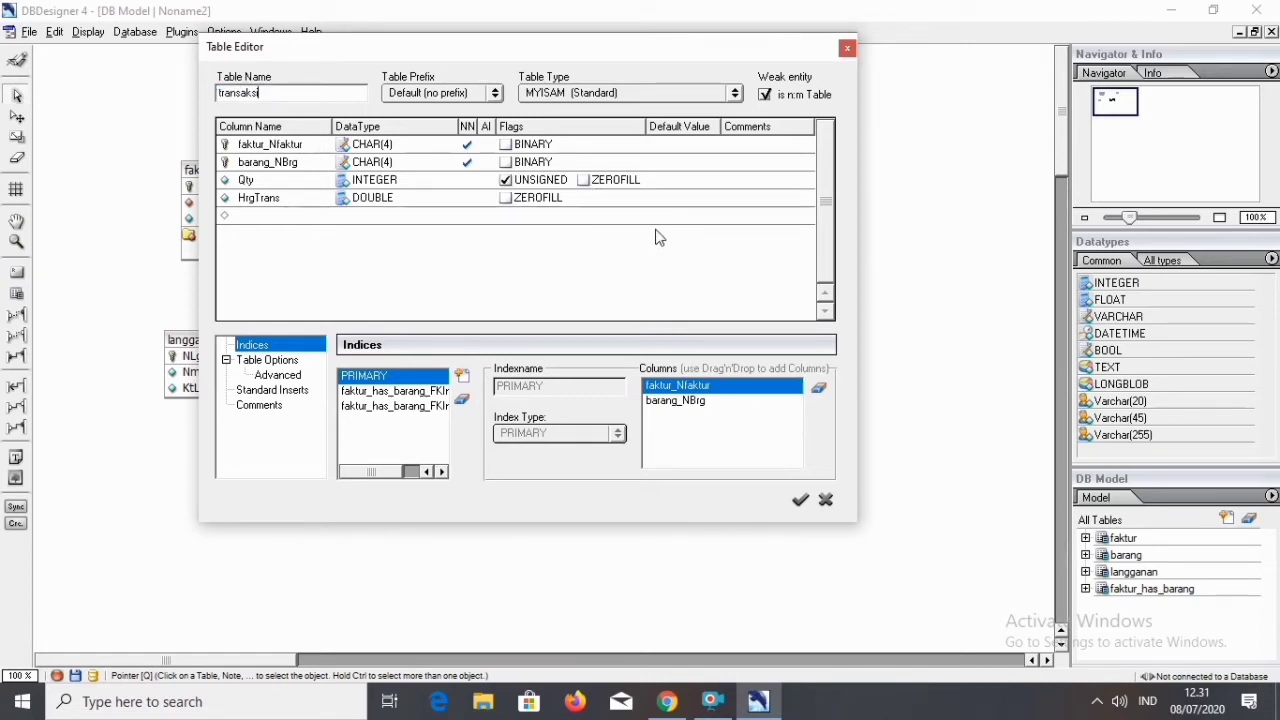
{"action": "left_click", "coordinate": [800, 499]}
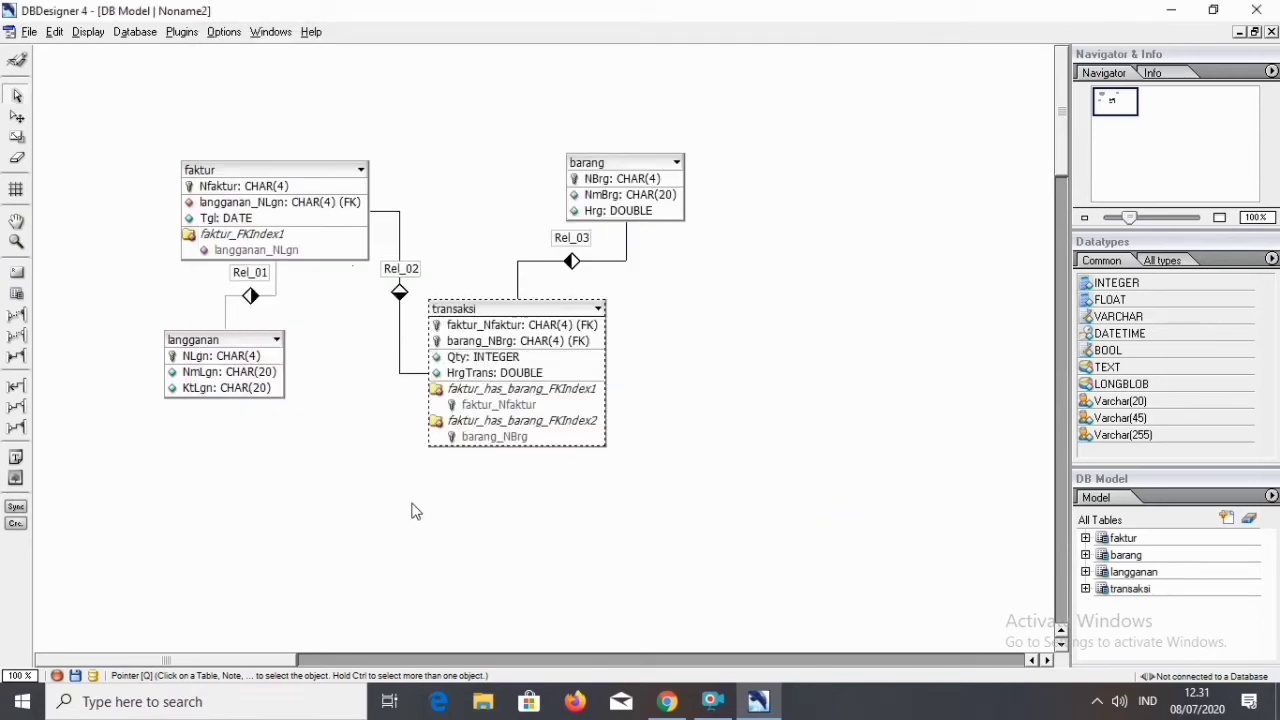
Search Windows for xampp and open the XAMPP Control Panel.
{"action": "left_click", "coordinate": [291, 703]}
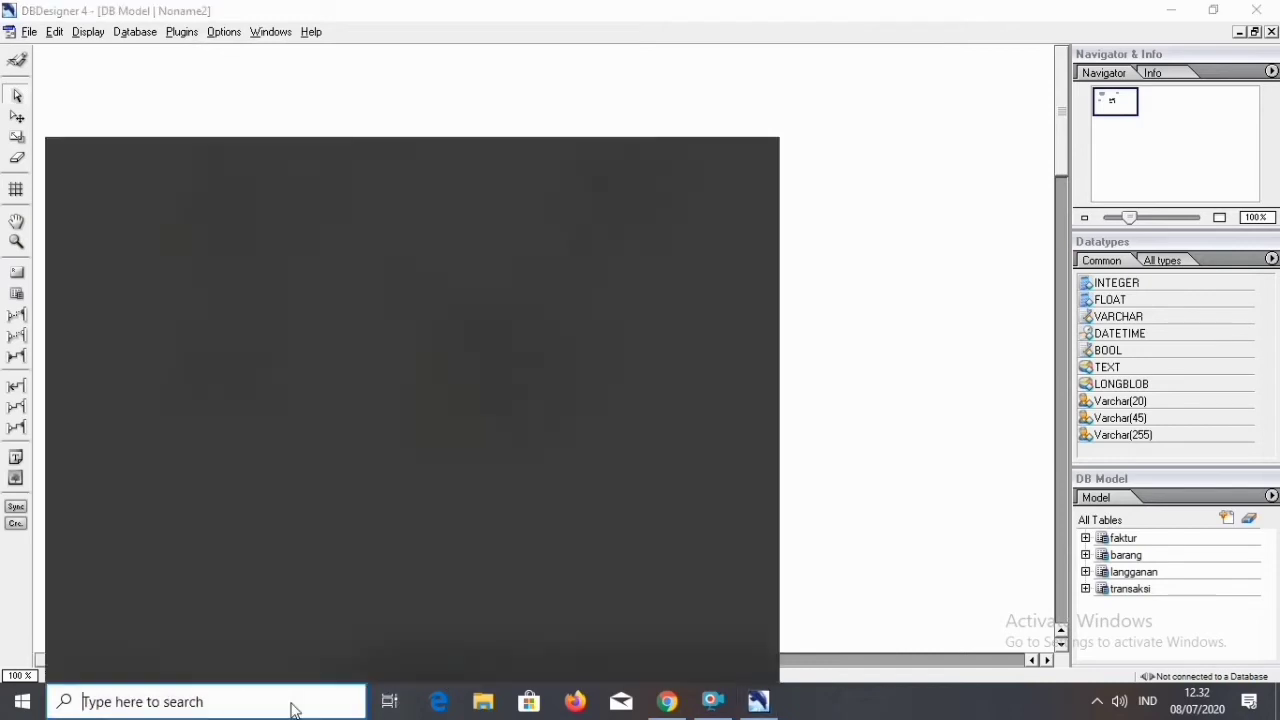
{"action": "type", "text": "xampp"}
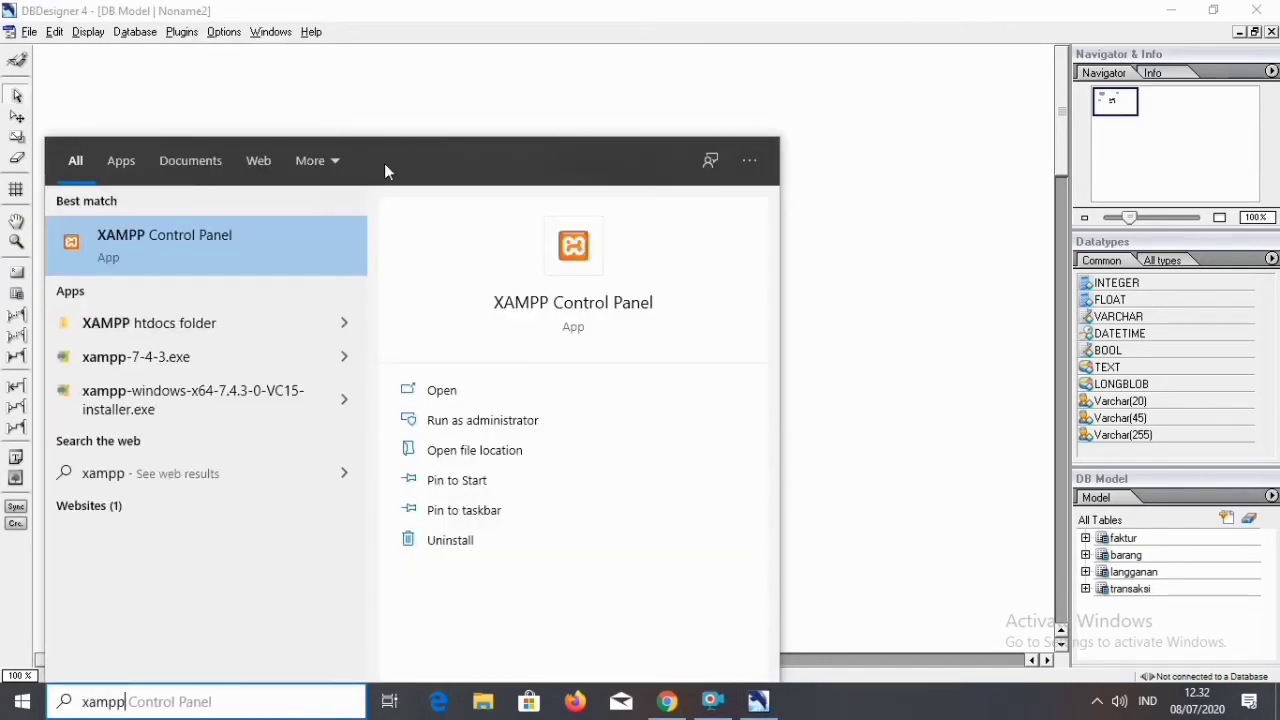
{"action": "left_click", "coordinate": [296, 242]}
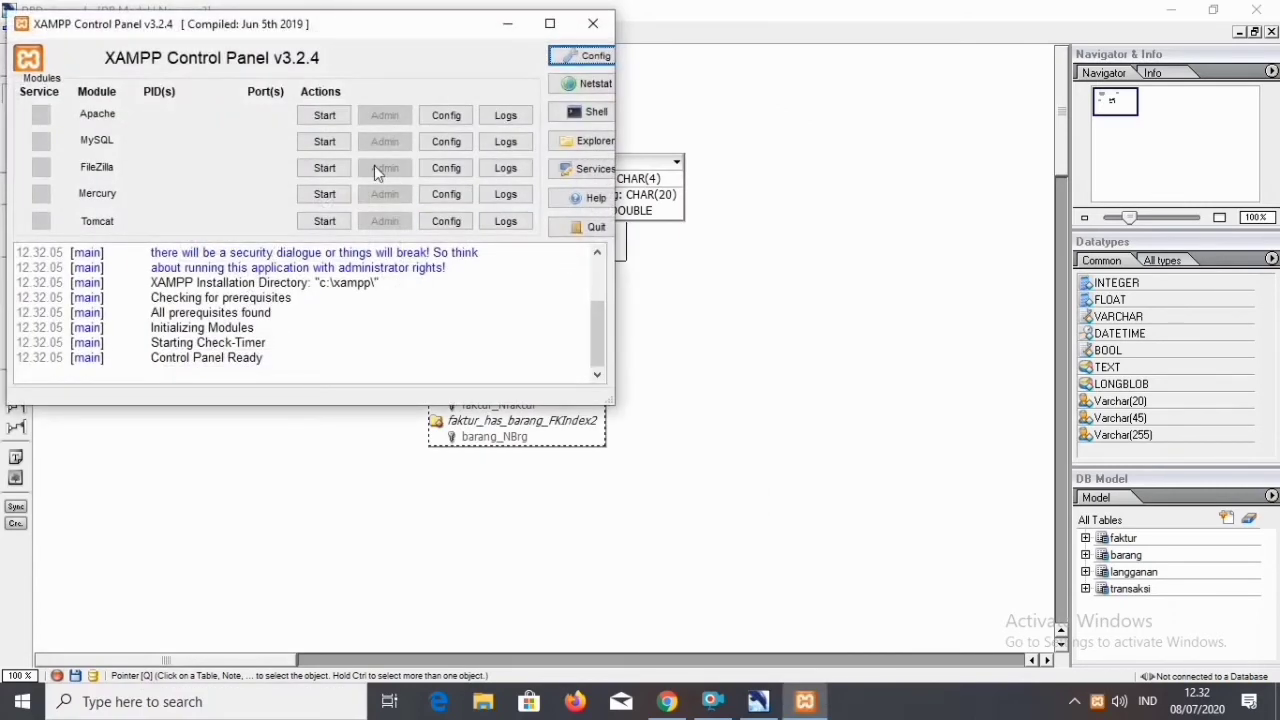
Start the Apache and MySQL modules in XAMPP and minimize the control panel.
{"action": "left_click", "coordinate": [320, 119]}
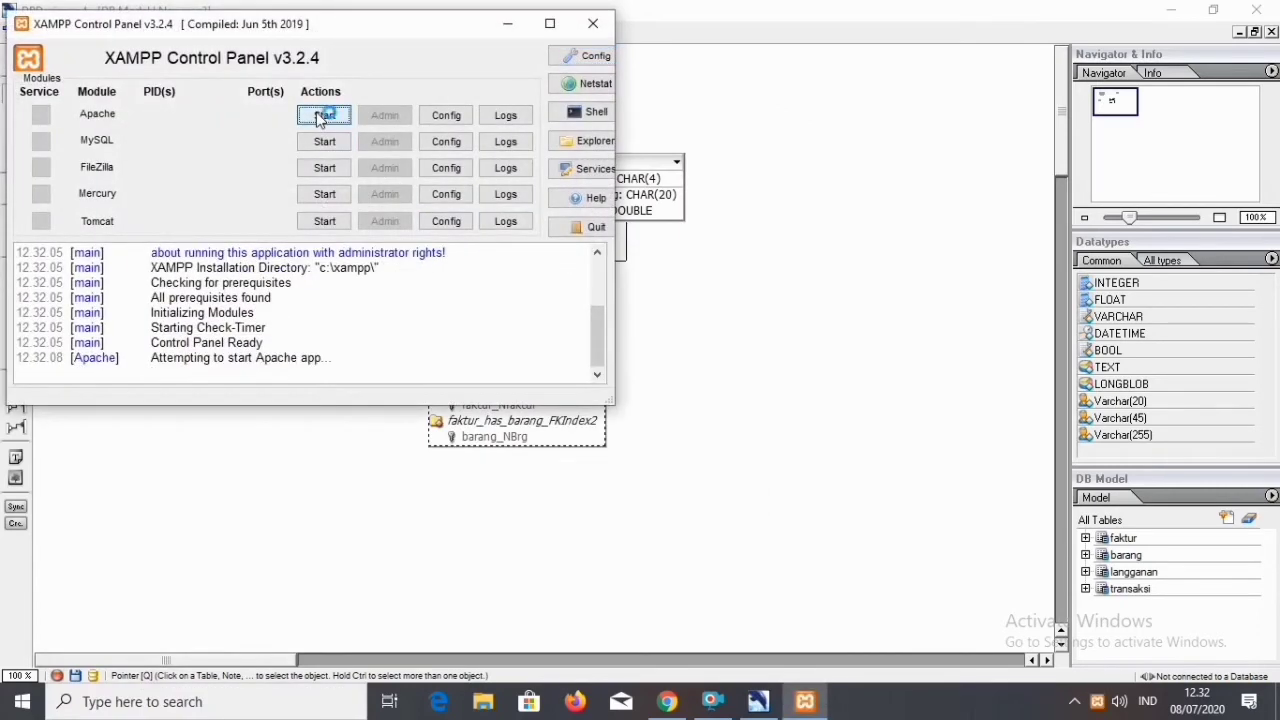
{"action": "left_click", "coordinate": [340, 140]}
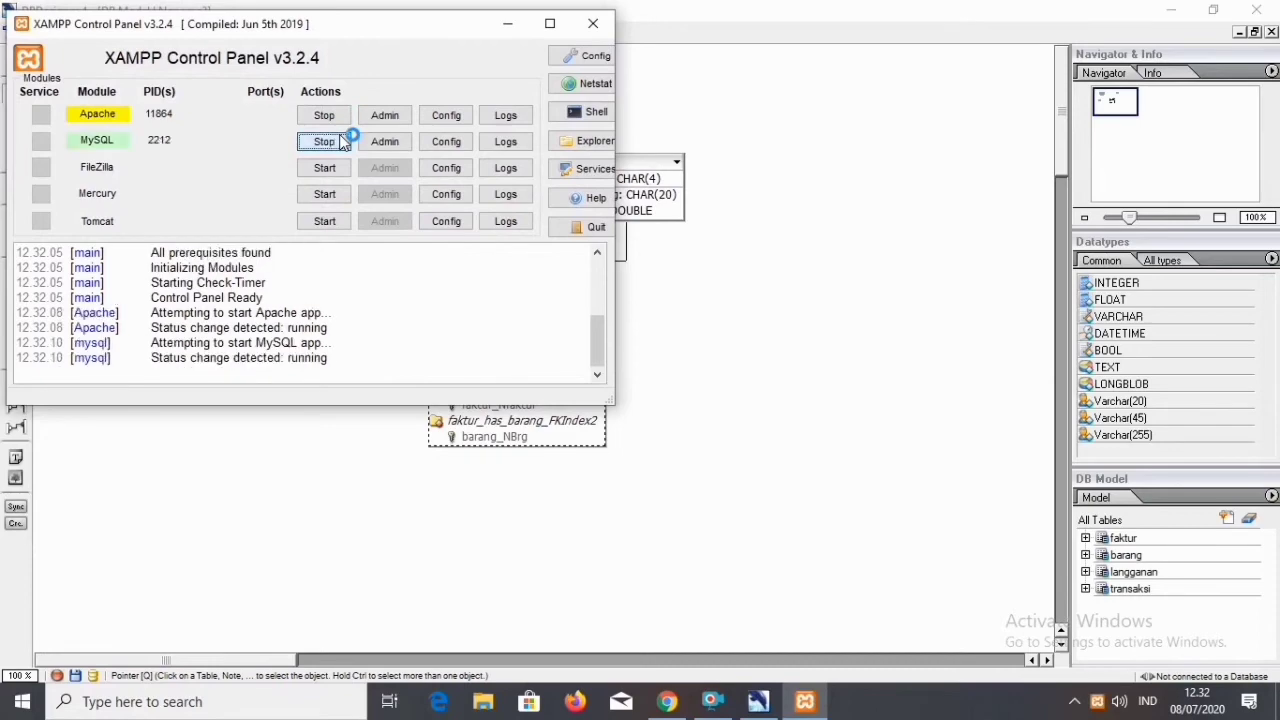
{"action": "left_click", "coordinate": [505, 23]}
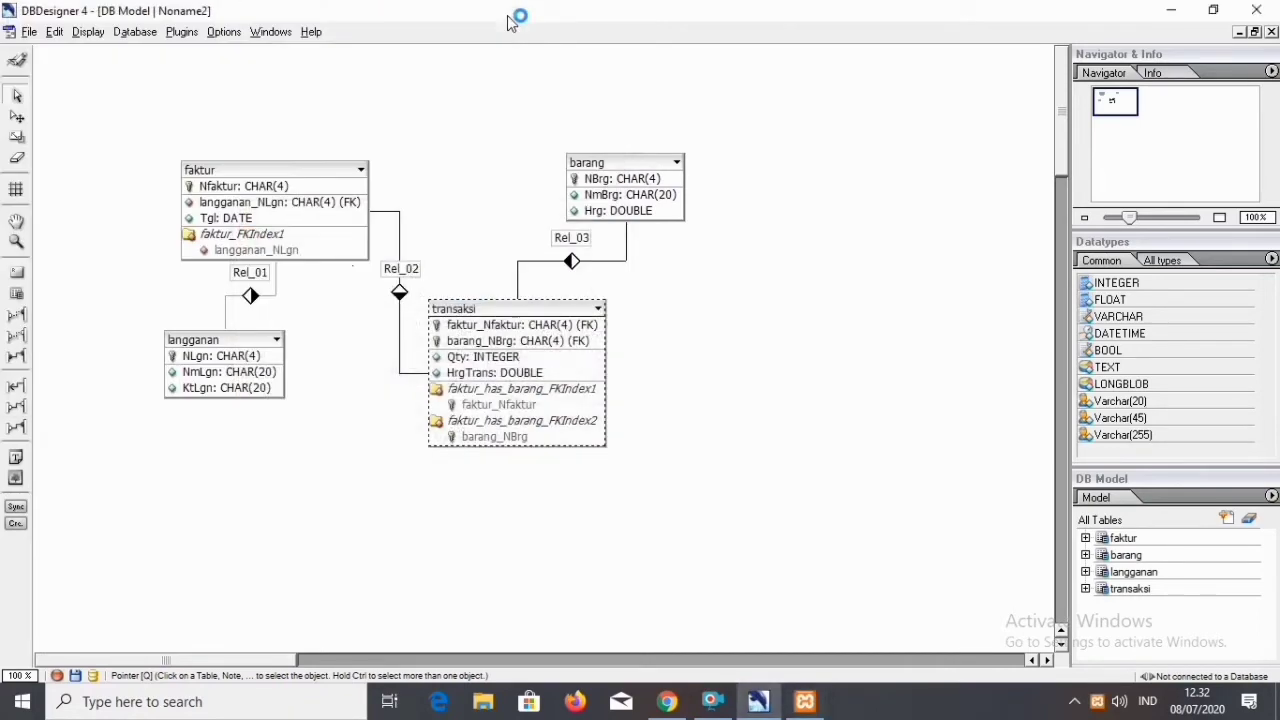
Search Windows for cmd and run Command Prompt as administrator.
{"action": "left_click", "coordinate": [268, 709]}
{"action": "type", "text": "cmd"}
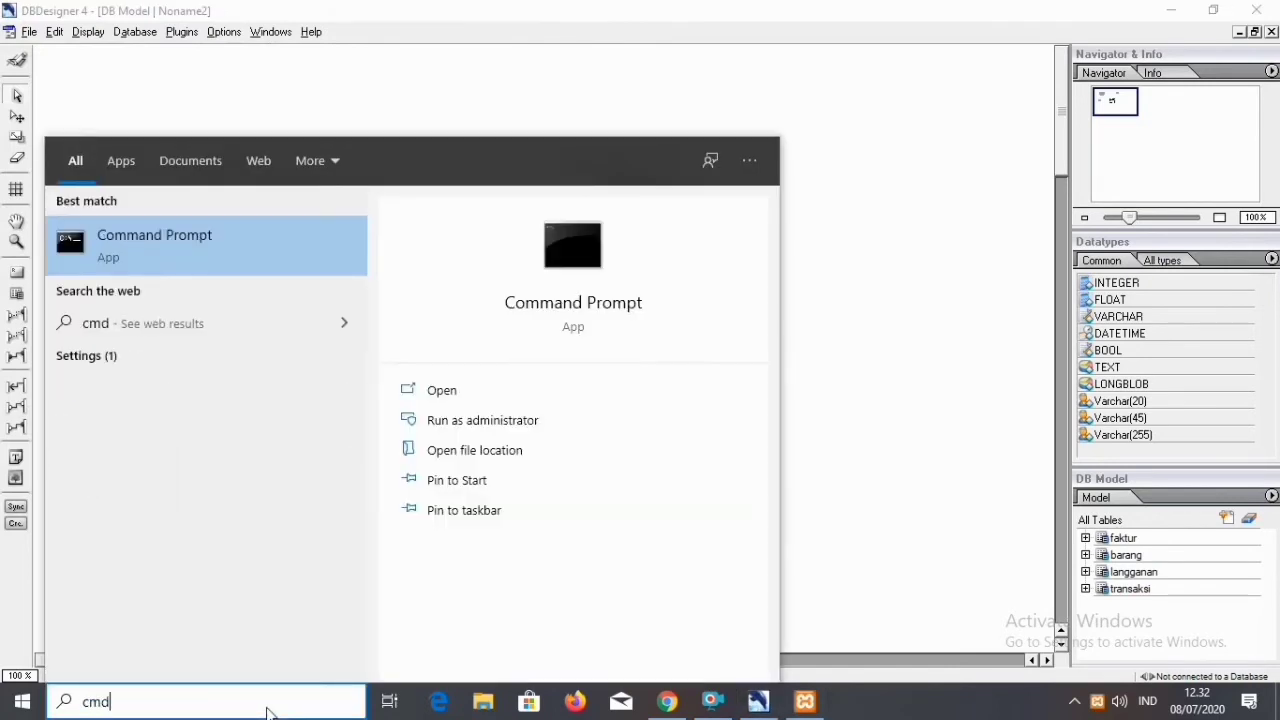
{"action": "left_click", "coordinate": [517, 421]}
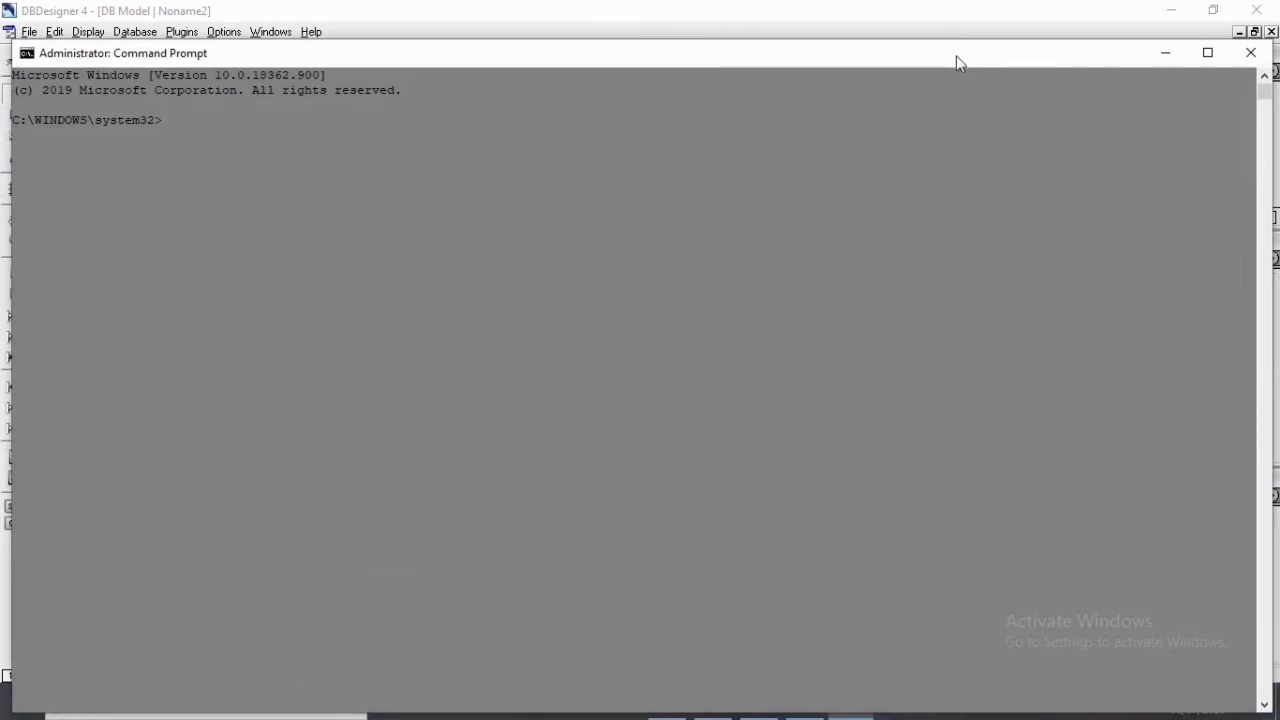
Change to the c:\ directory and log in to MySQL with "xampp/mysql/bin/mysql.exe" -u root -p, leaving the password empty.
{"action": "type", "text": "cd c:\\"}
{"action": "key", "text": "Return"}
{"action": "type", "text": "\"xampp/mysql/bin/mysq"}
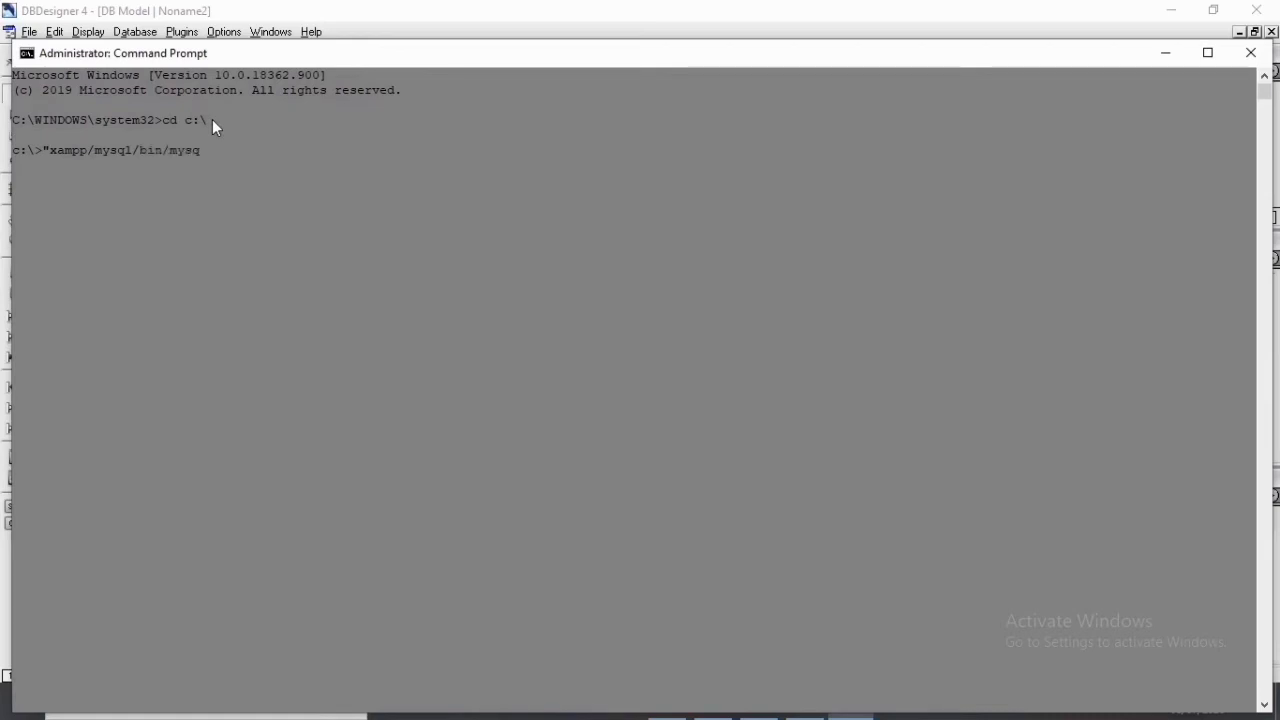
{"action": "type", "text": "l.exe\" -u"}
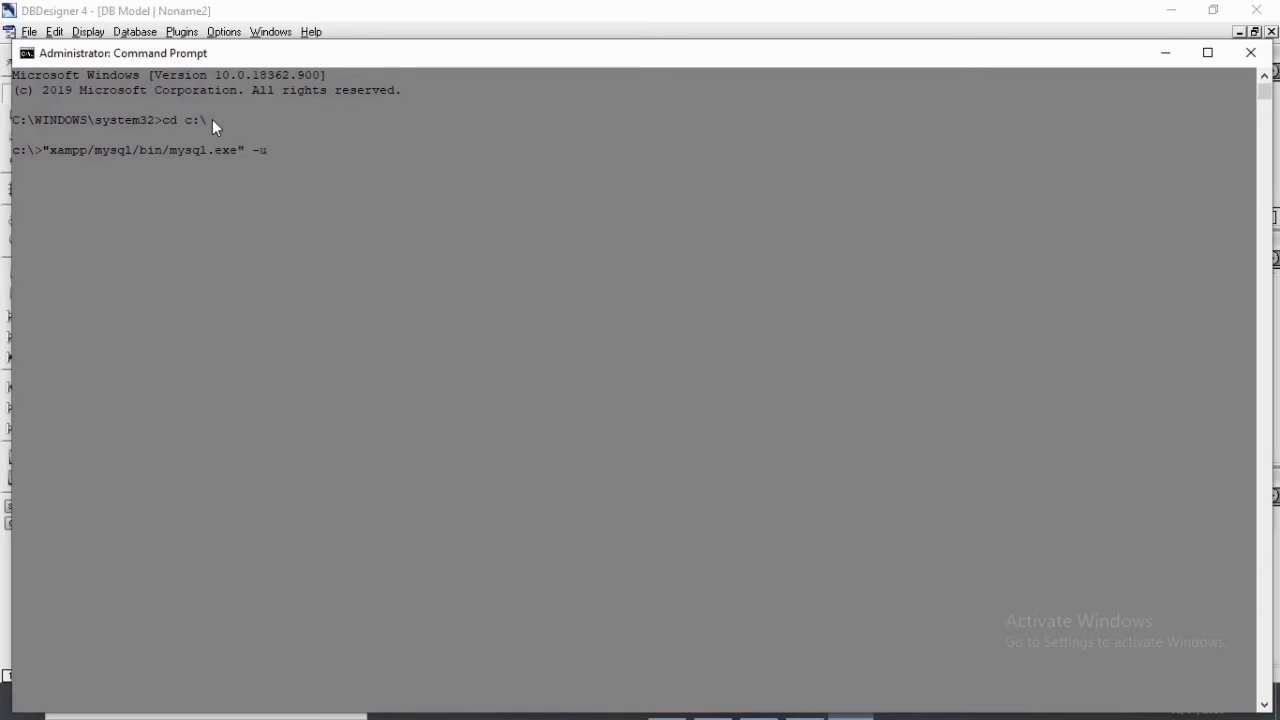
{"action": "type", "text": " root -p"}
{"action": "key", "text": "Return"}
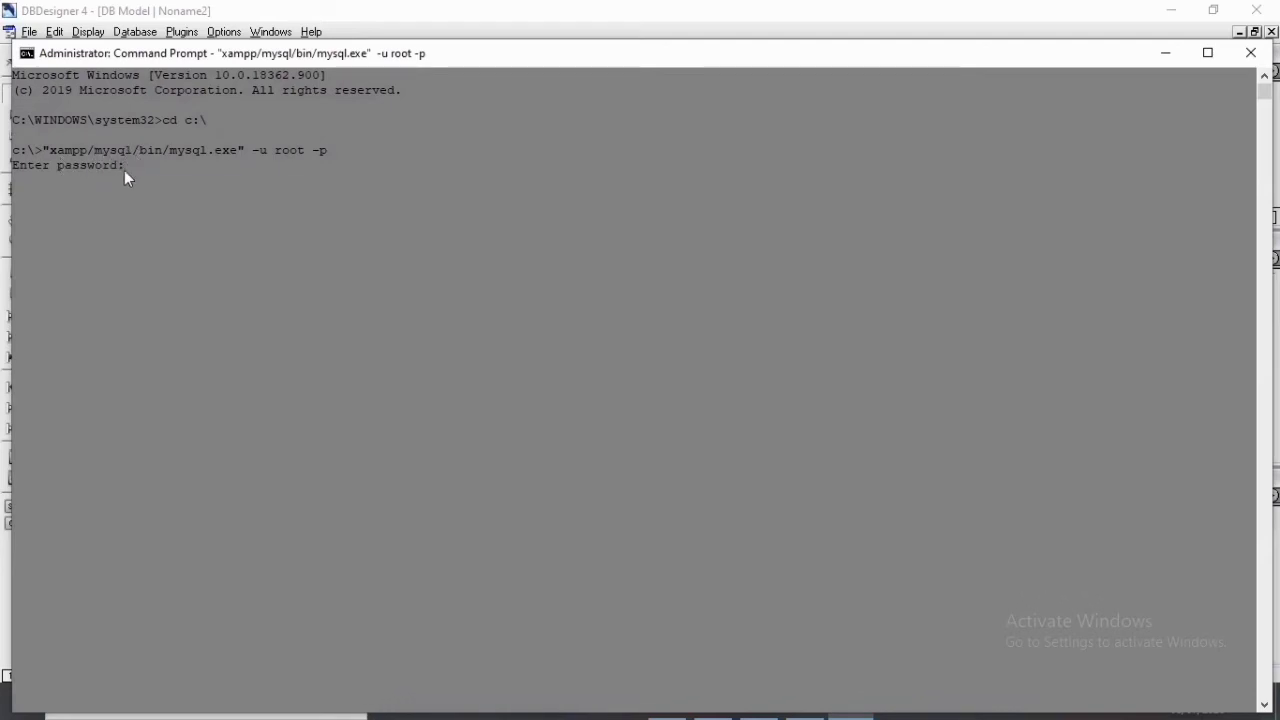
{"action": "key", "text": "Return"}
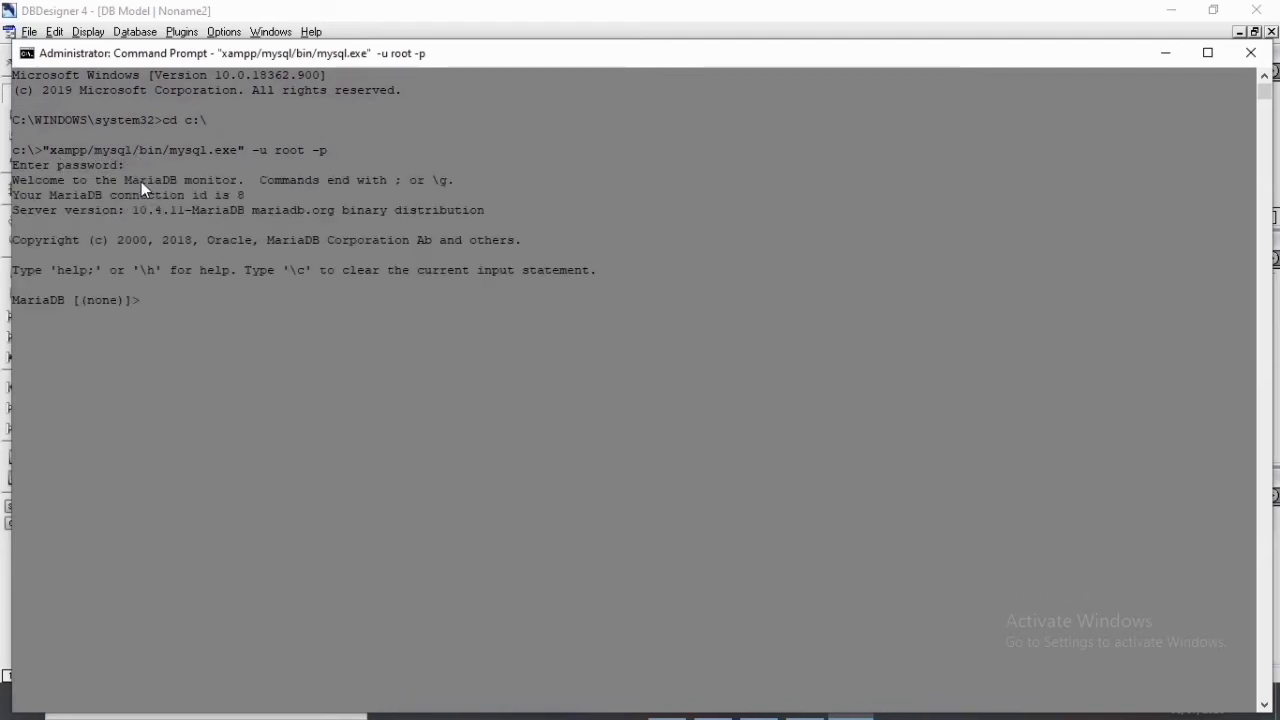
Clear the console and list the server's databases with show databases;.
{"action": "key", "text": "ctrl+l"}
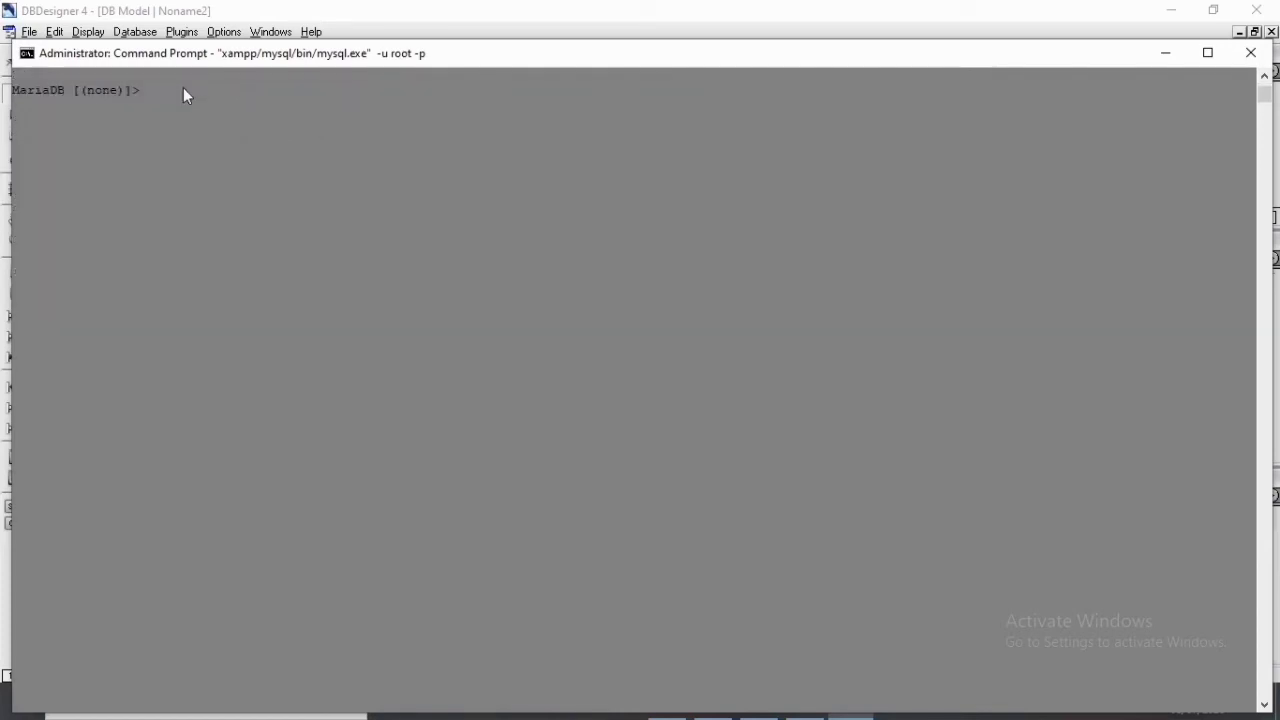
{"action": "type", "text": "show databs"}
{"action": "key", "text": "BackSpace"}
{"action": "key", "text": "BackSpace"}
{"action": "key", "text": "BackSpace"}
{"action": "key", "text": "Return"}
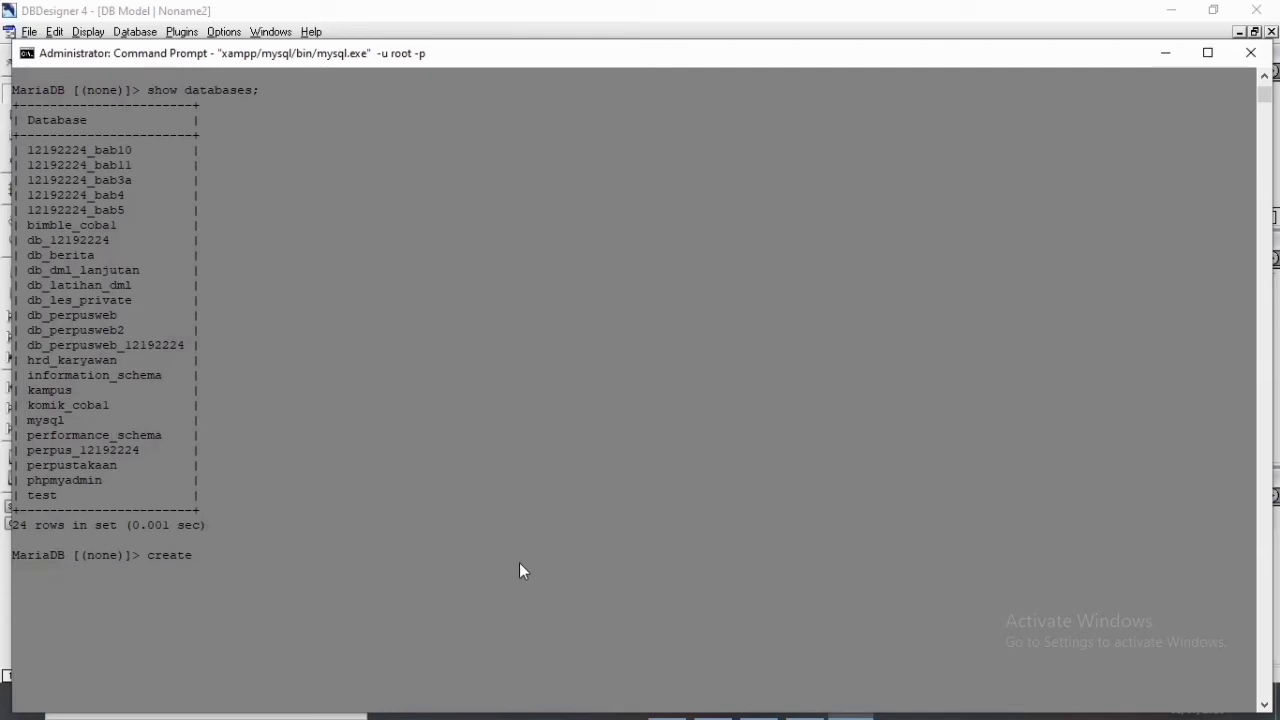
Create a new database named dbpenjualan on the MariaDB server.
{"action": "type", "text": "databases"}
{"action": "key", "text": "BackSpace"}
{"action": "type", "text": "dbpenjau"}
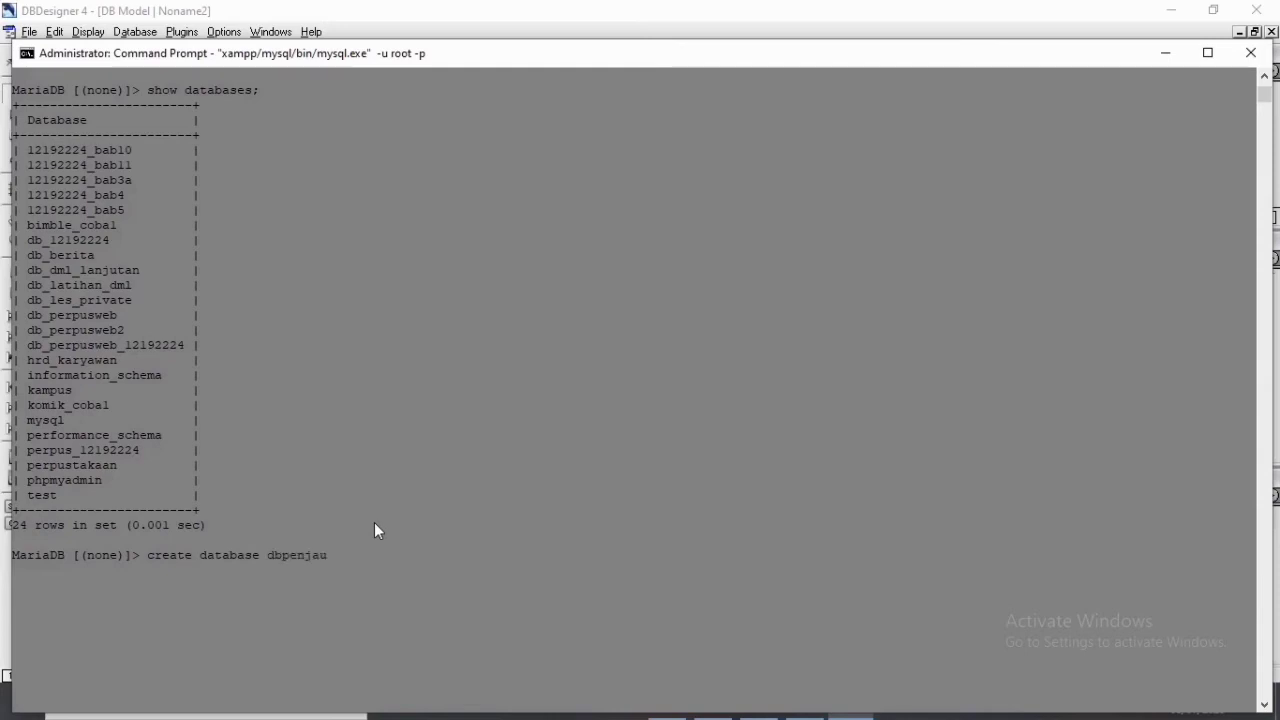
{"action": "key", "text": "BackSpace"}
{"action": "key", "text": "BackSpace"}
{"action": "type", "text": "ual"}
{"action": "key", "text": "Return"}
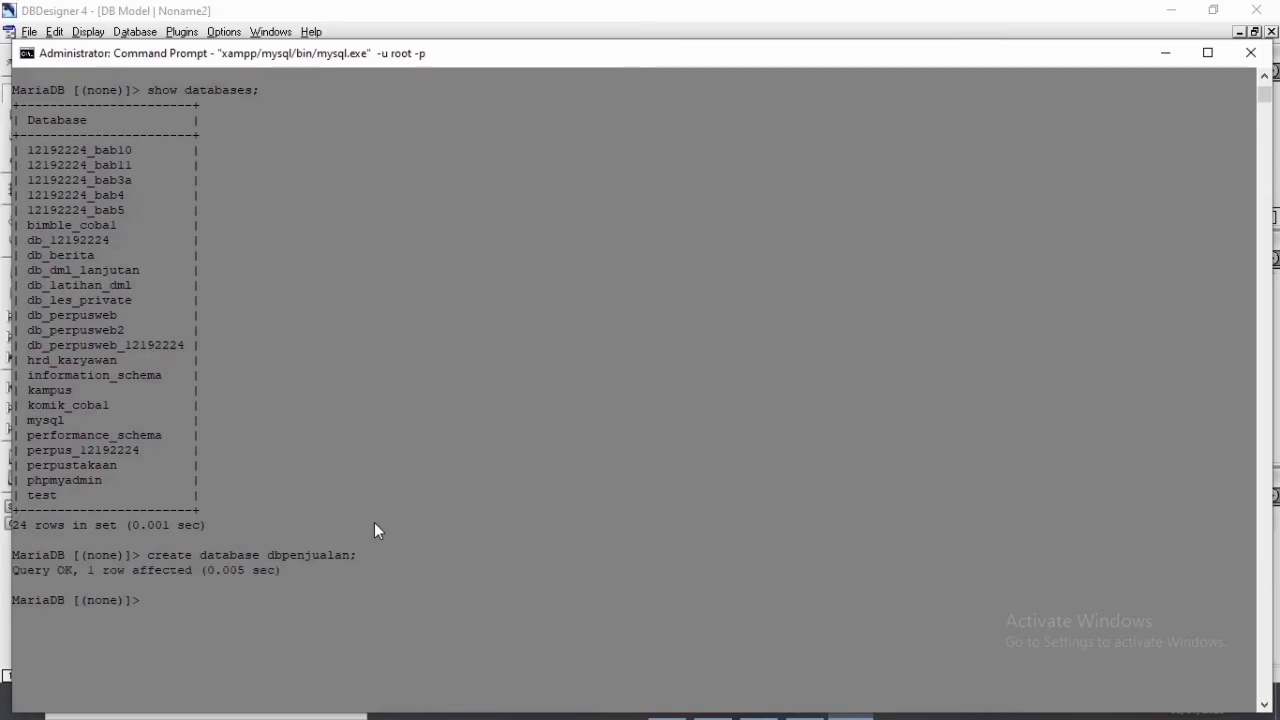
List the databases again to check that dbpenjualan exists.
{"action": "key", "text": "Up"}
{"action": "key", "text": "Up"}
{"action": "key", "text": "Return"}
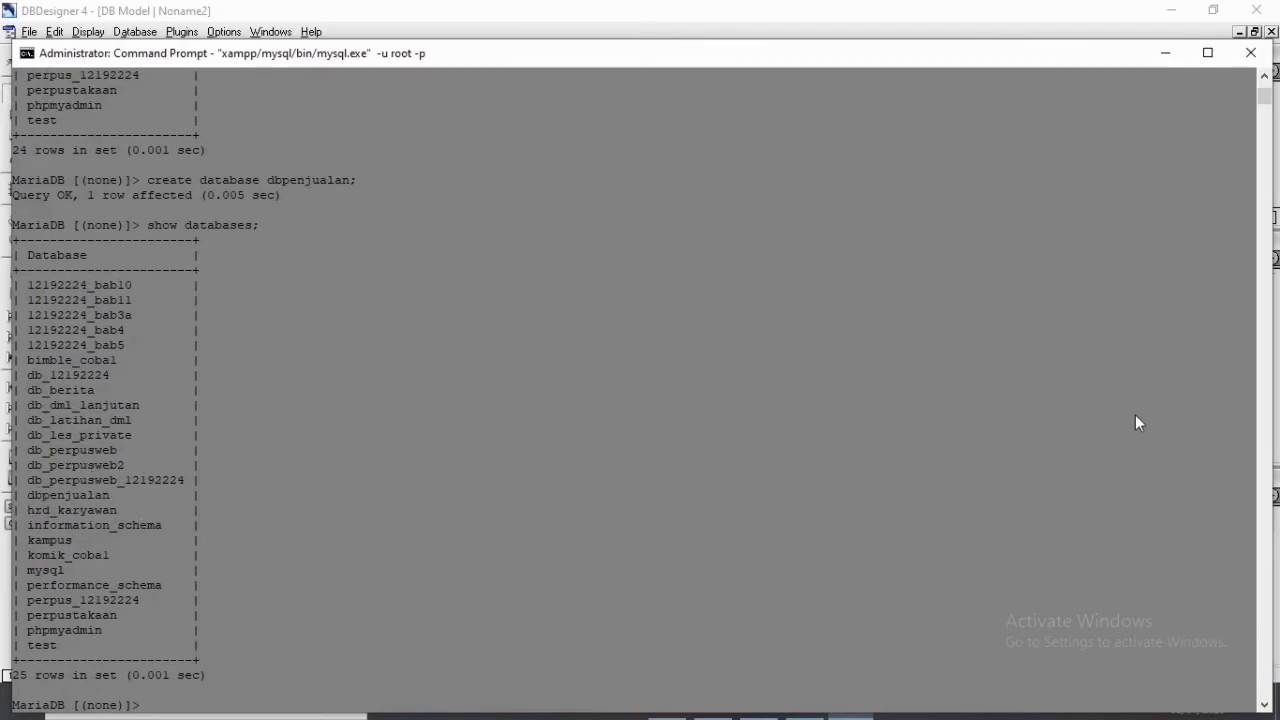
Switch back to DBDesigner 4, start Database Synchronisation and open the editor for a new database connection.
{"action": "left_click", "coordinate": [1167, 53]}
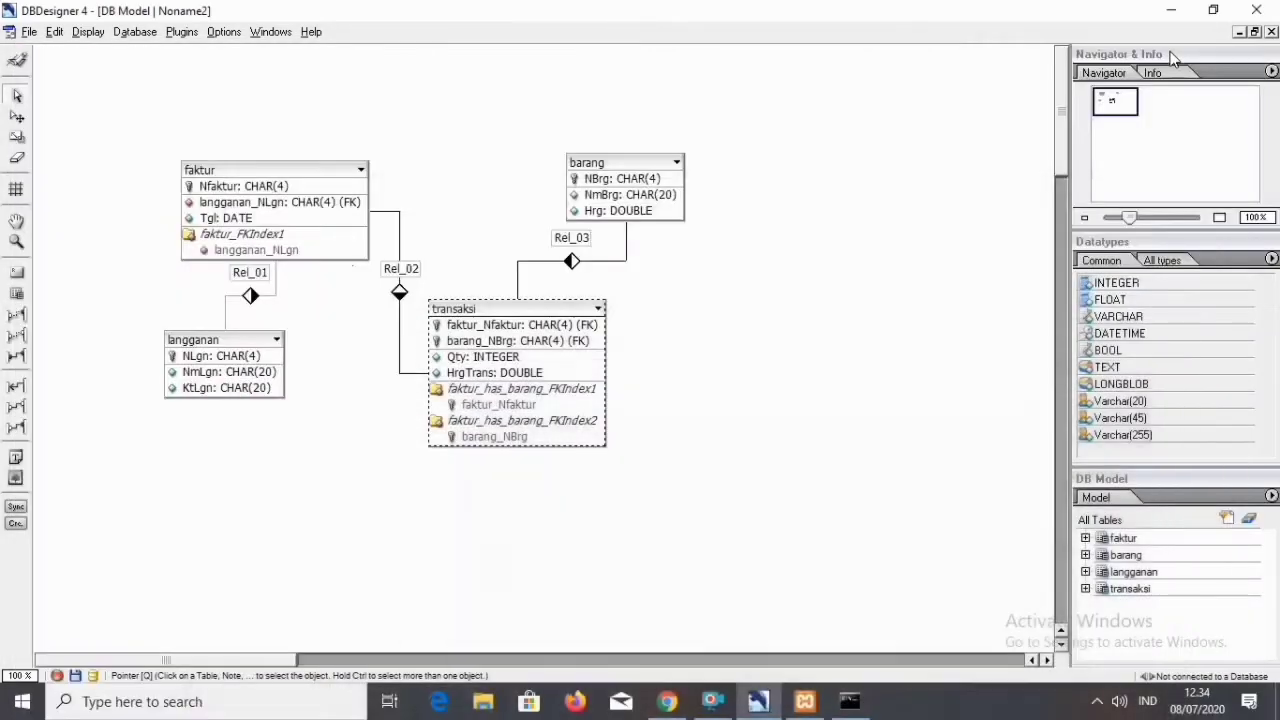
{"action": "left_click", "coordinate": [146, 32]}
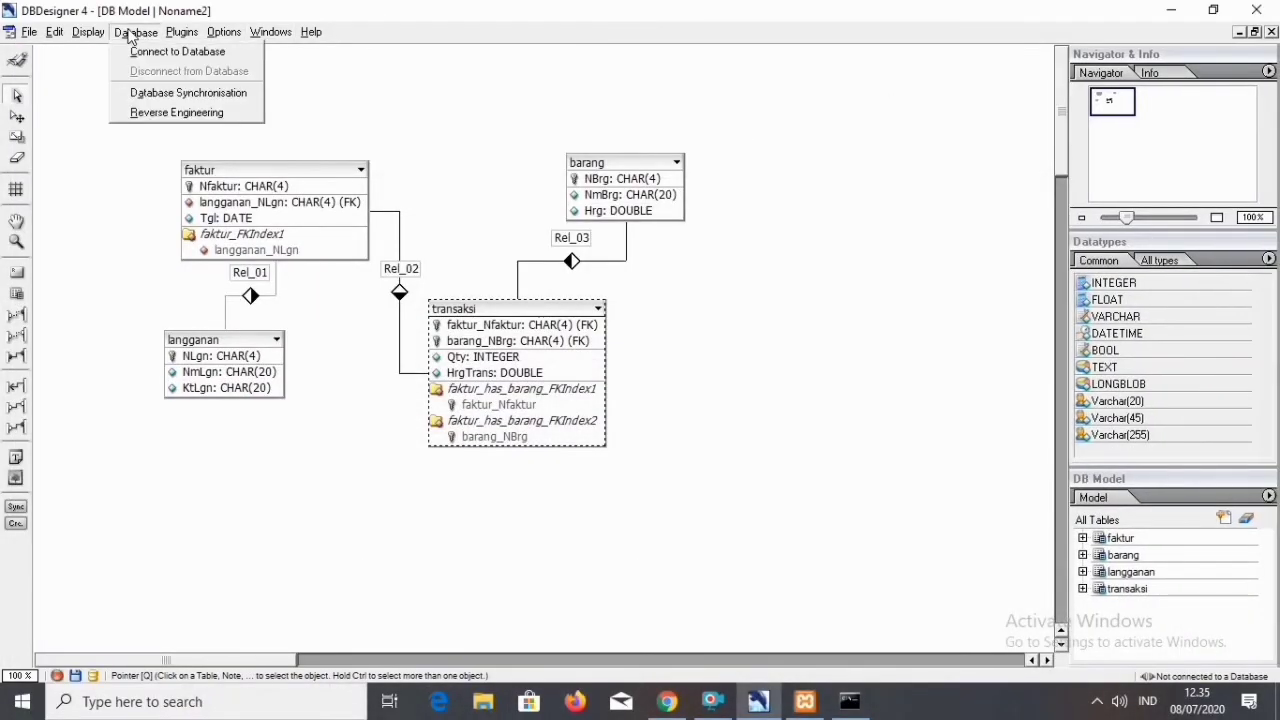
{"action": "left_click", "coordinate": [172, 90]}
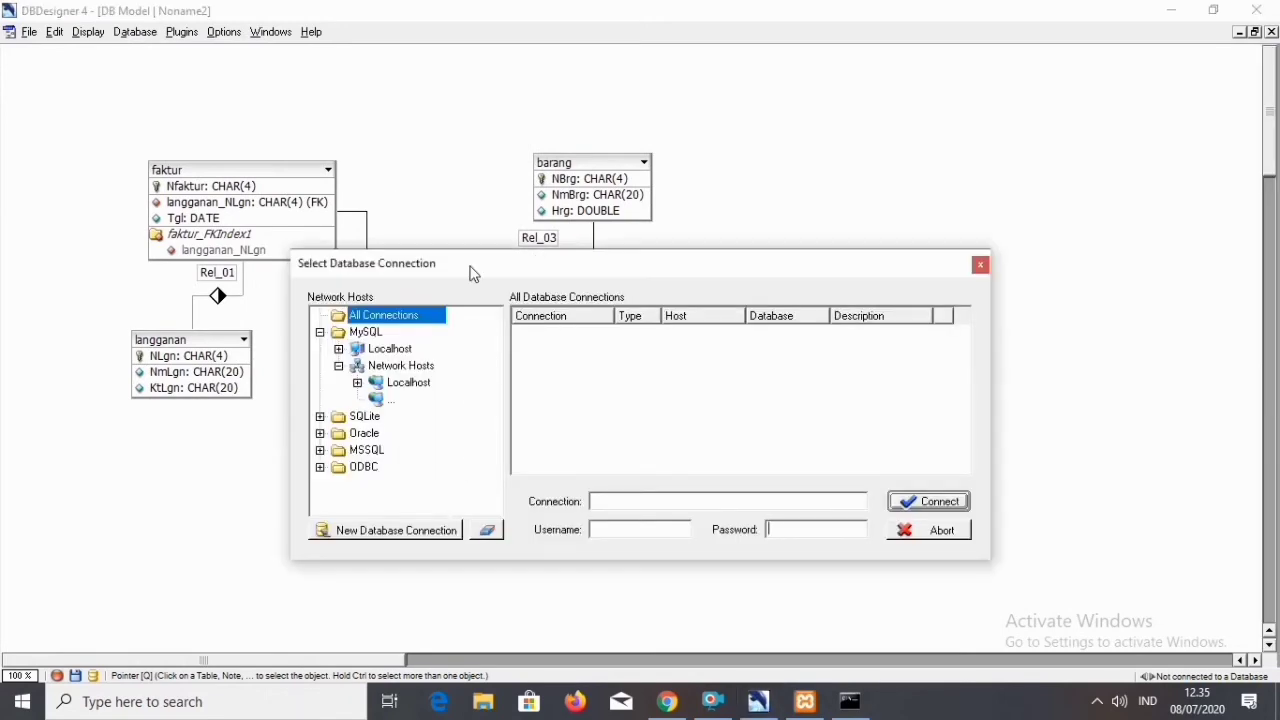
{"action": "left_click_drag", "start_coordinate": [471, 265], "coordinate": [437, 54]}
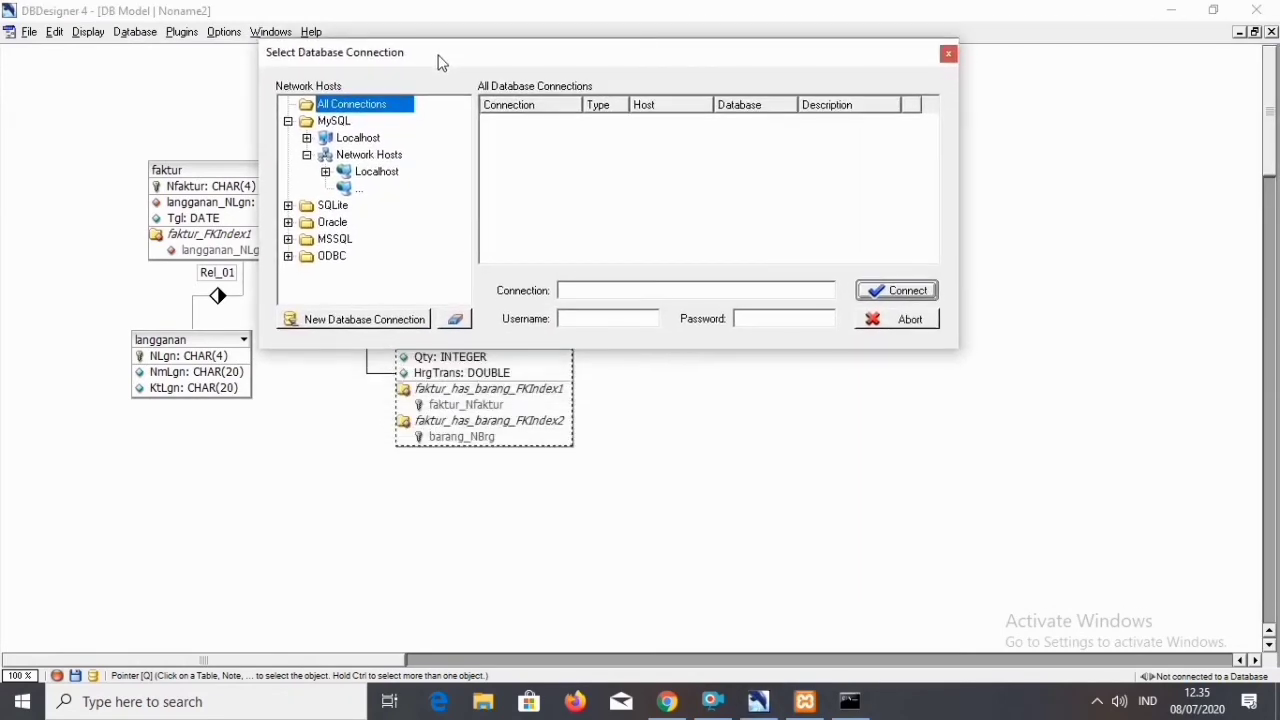
{"action": "left_click", "coordinate": [391, 319]}
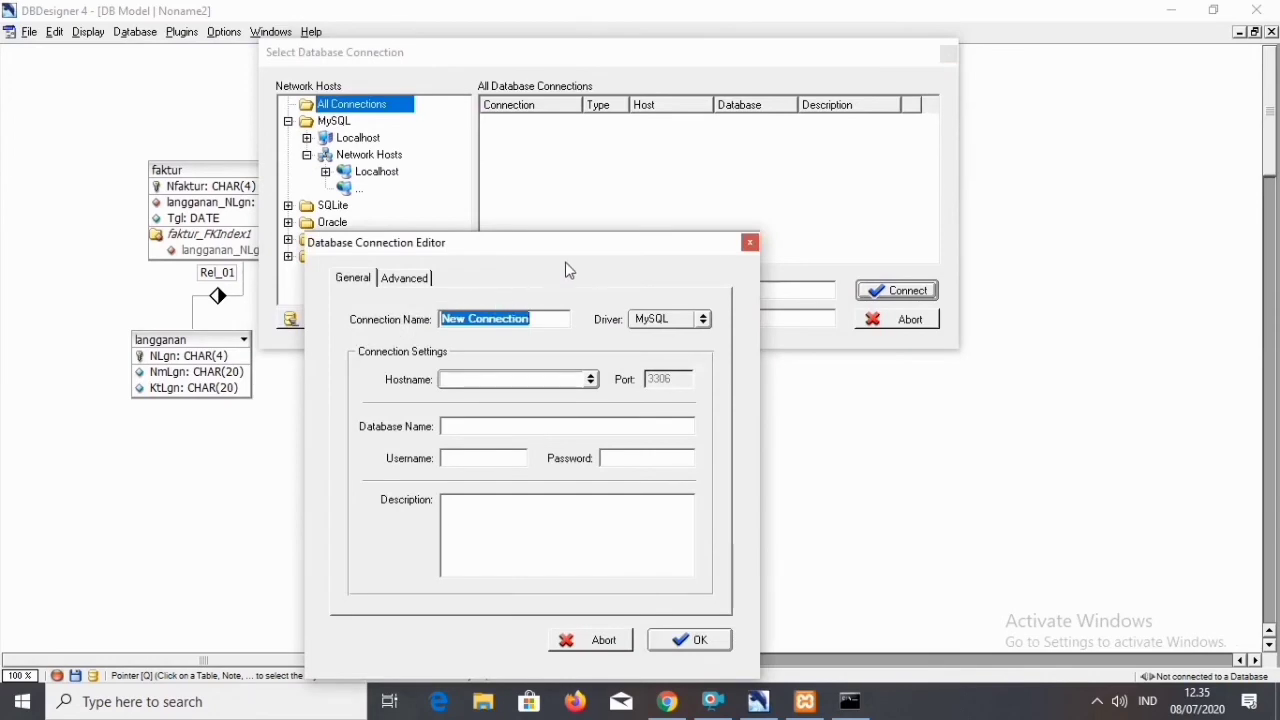
{"action": "left_click_drag", "start_coordinate": [515, 250], "coordinate": [445, 21]}
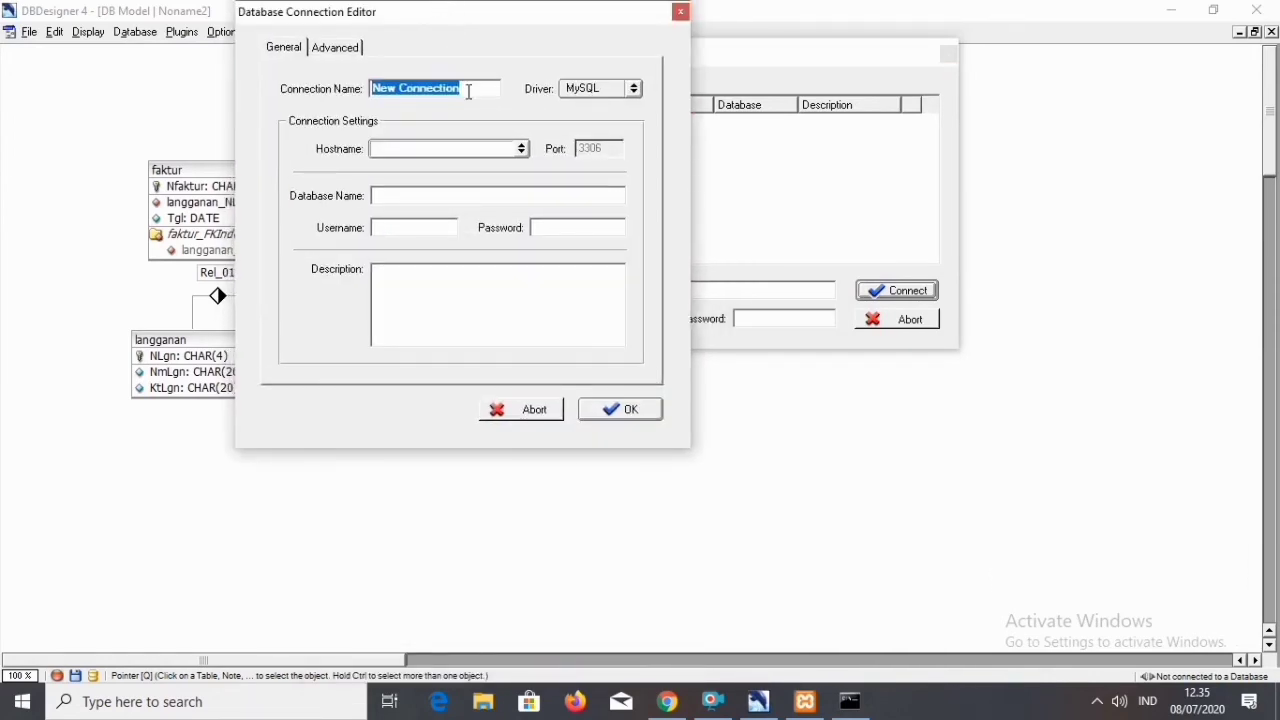
Create a connection named MySQL with the MySQL driver, hostname Localhost and database name dbpenjualan.
{"action": "type", "text": "MySQL"}
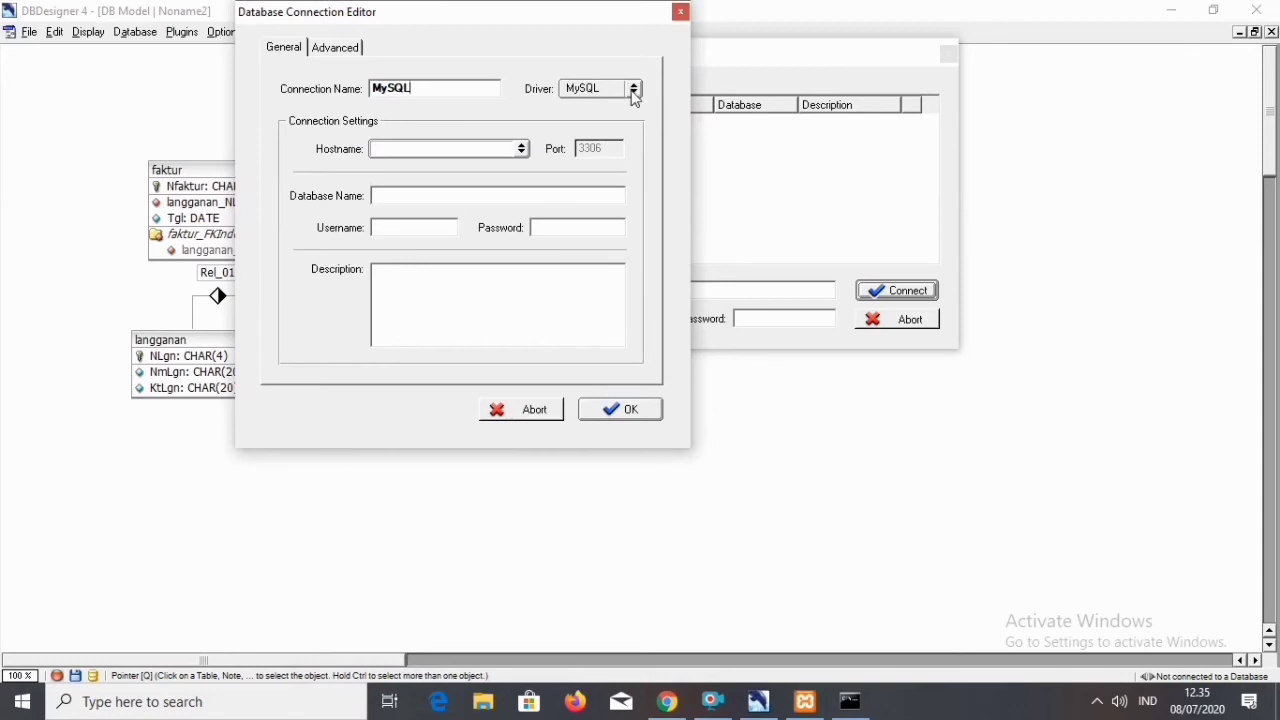
{"action": "left_click", "coordinate": [633, 90]}
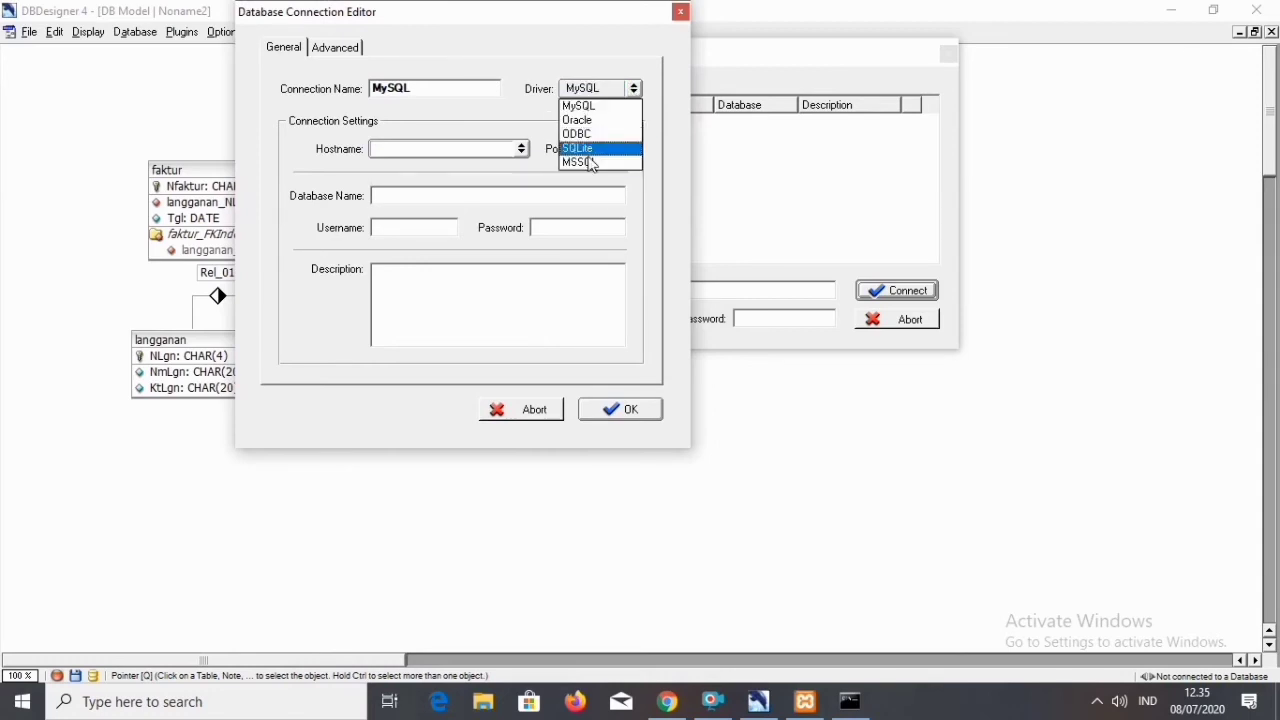
{"action": "left_click", "coordinate": [610, 111]}
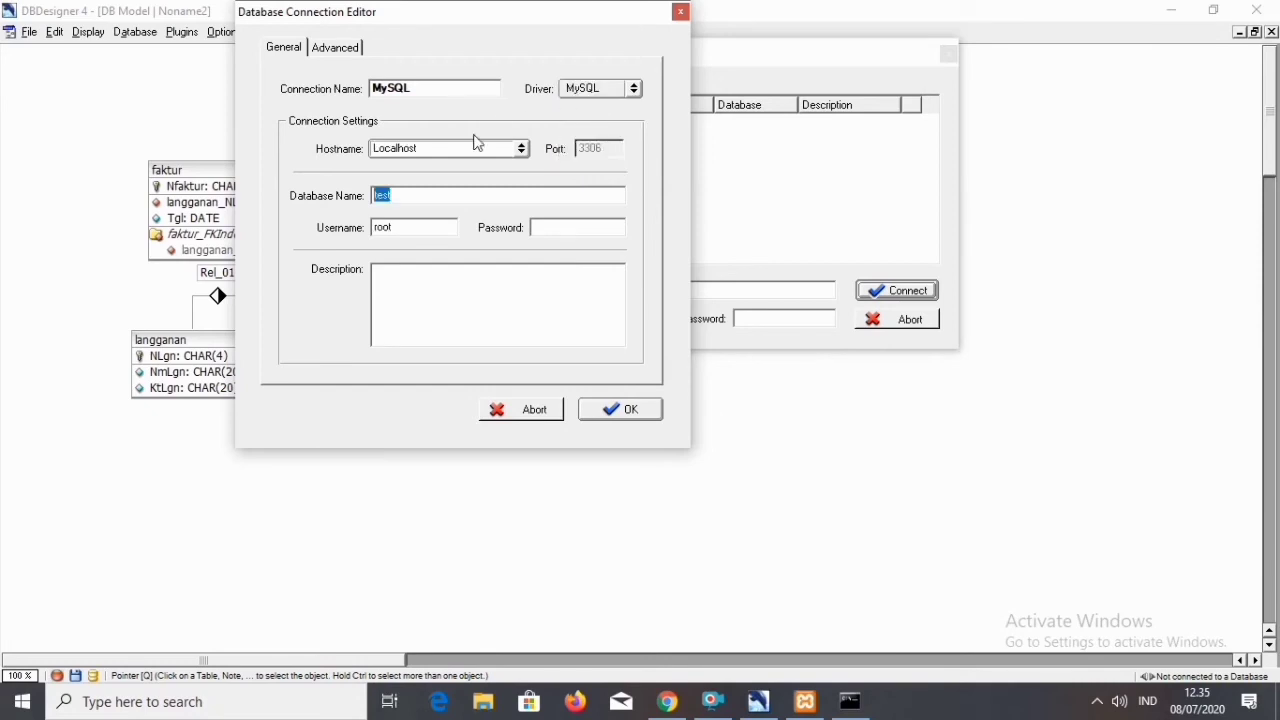
{"action": "left_click", "coordinate": [524, 155]}
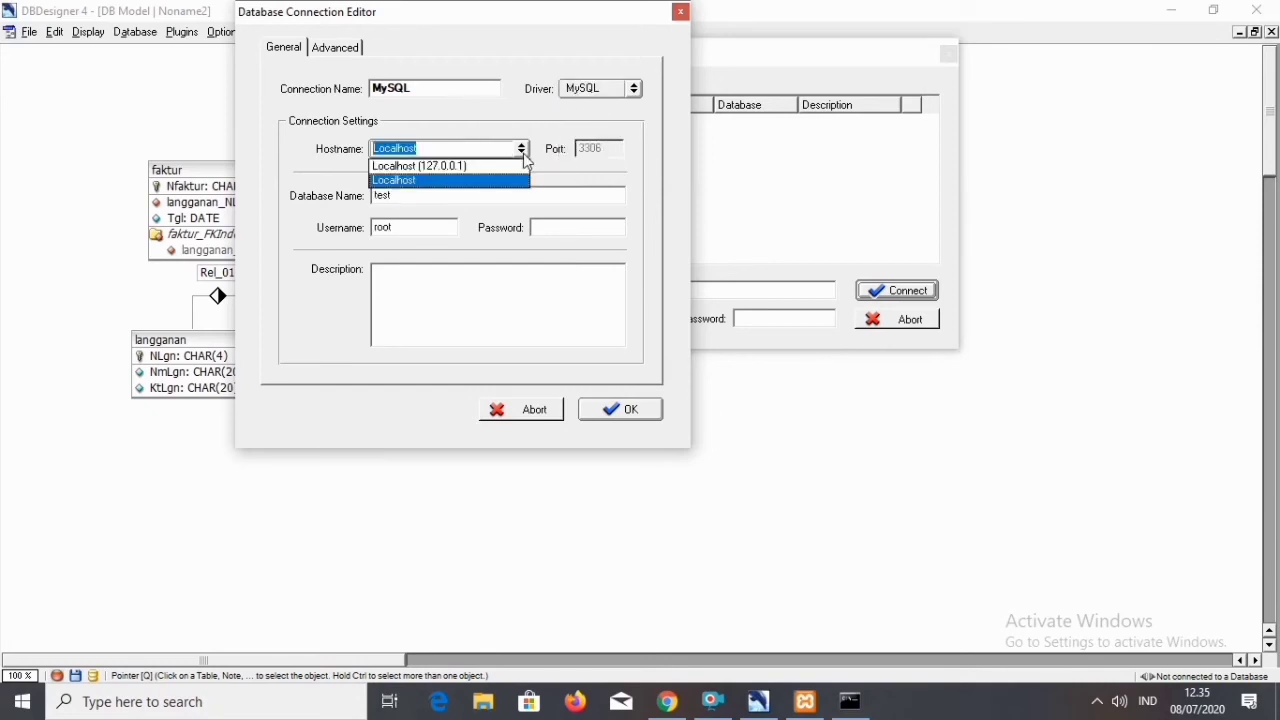
{"action": "left_click", "coordinate": [449, 148]}
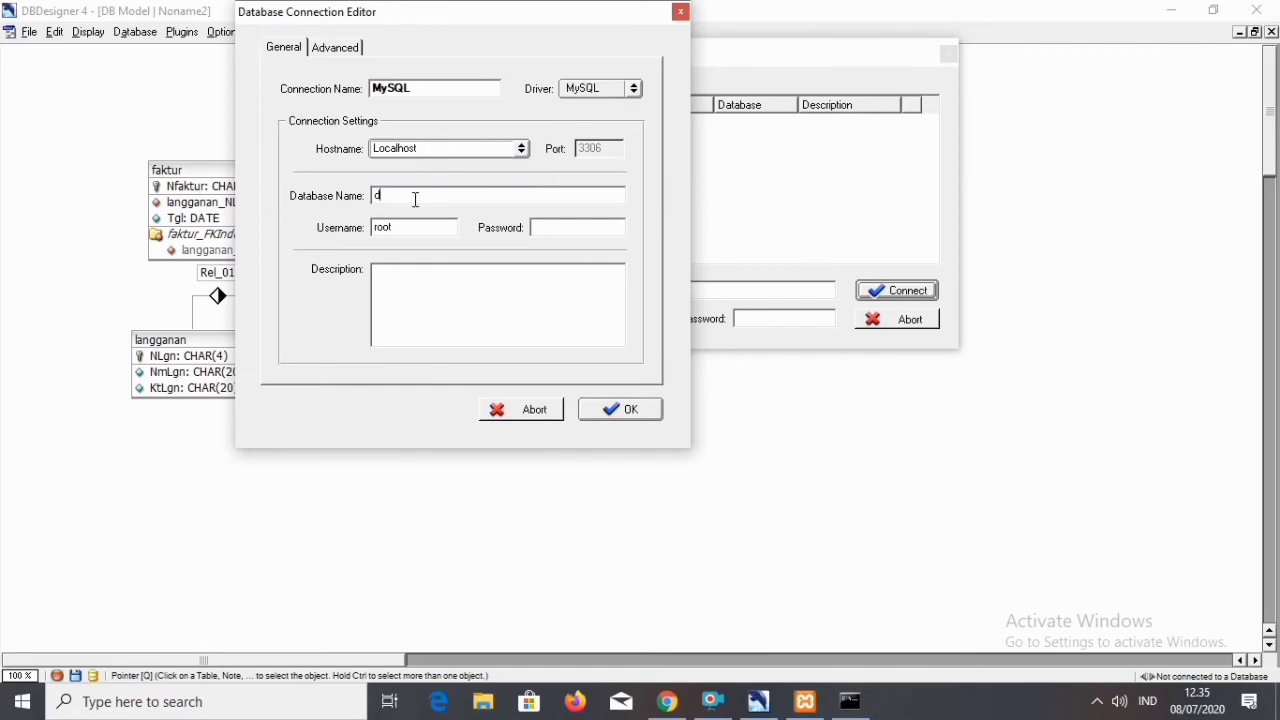
{"action": "left_click", "coordinate": [416, 199]}
{"action": "type", "text": "dbpenjualan"}
{"action": "left_click", "coordinate": [617, 408]}
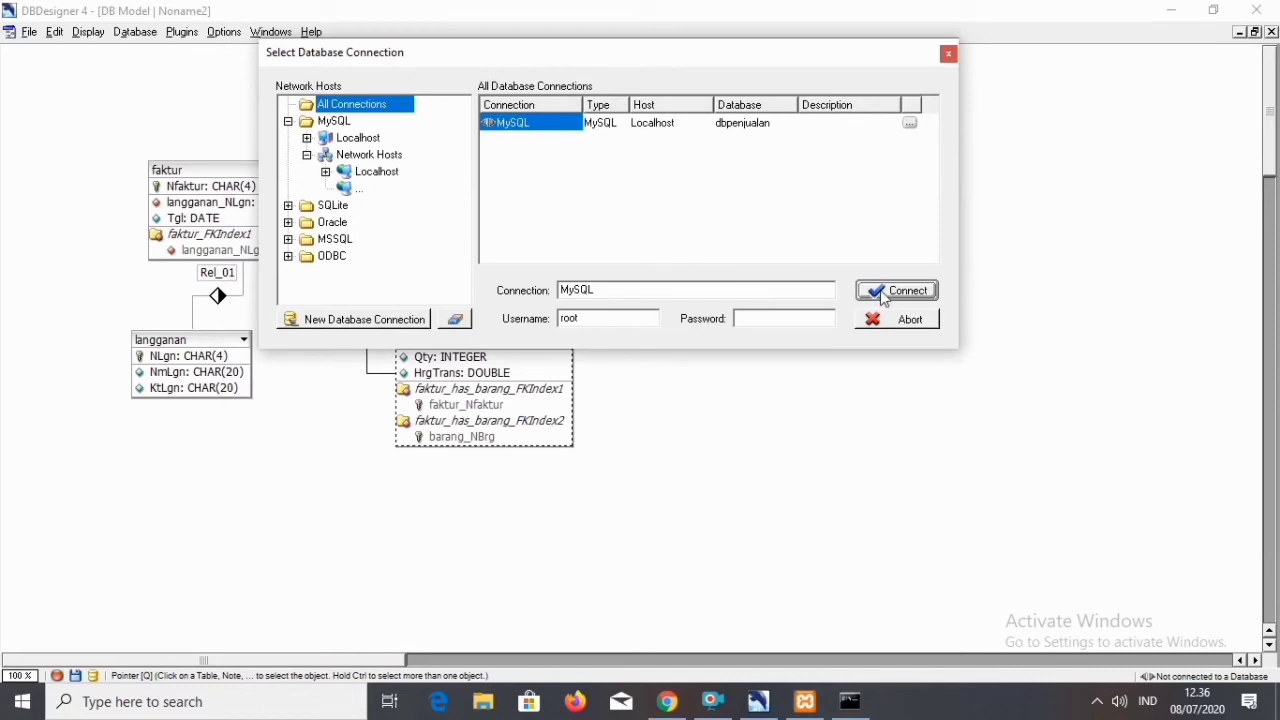
Connect through the MySQL connection, execute the synchronisation that applies the model changes to the database, and close the dialog.
{"action": "left_click", "coordinate": [884, 297]}
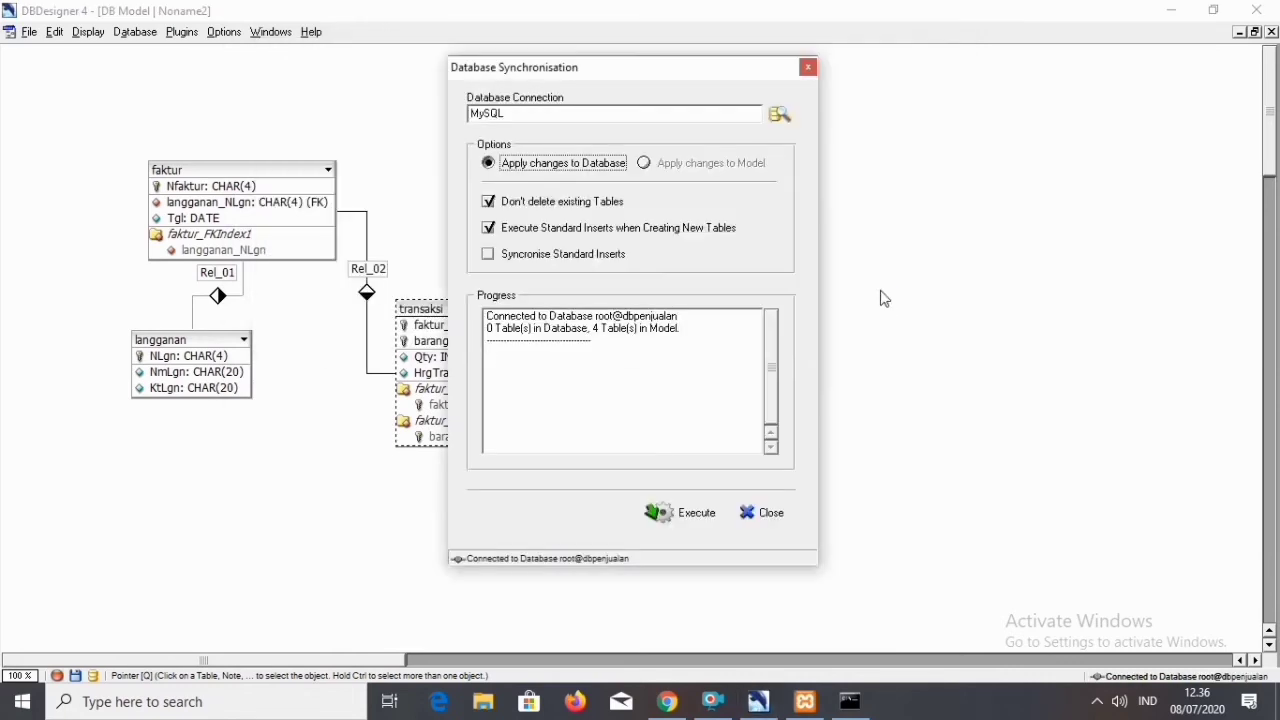
{"action": "left_click", "coordinate": [692, 519]}
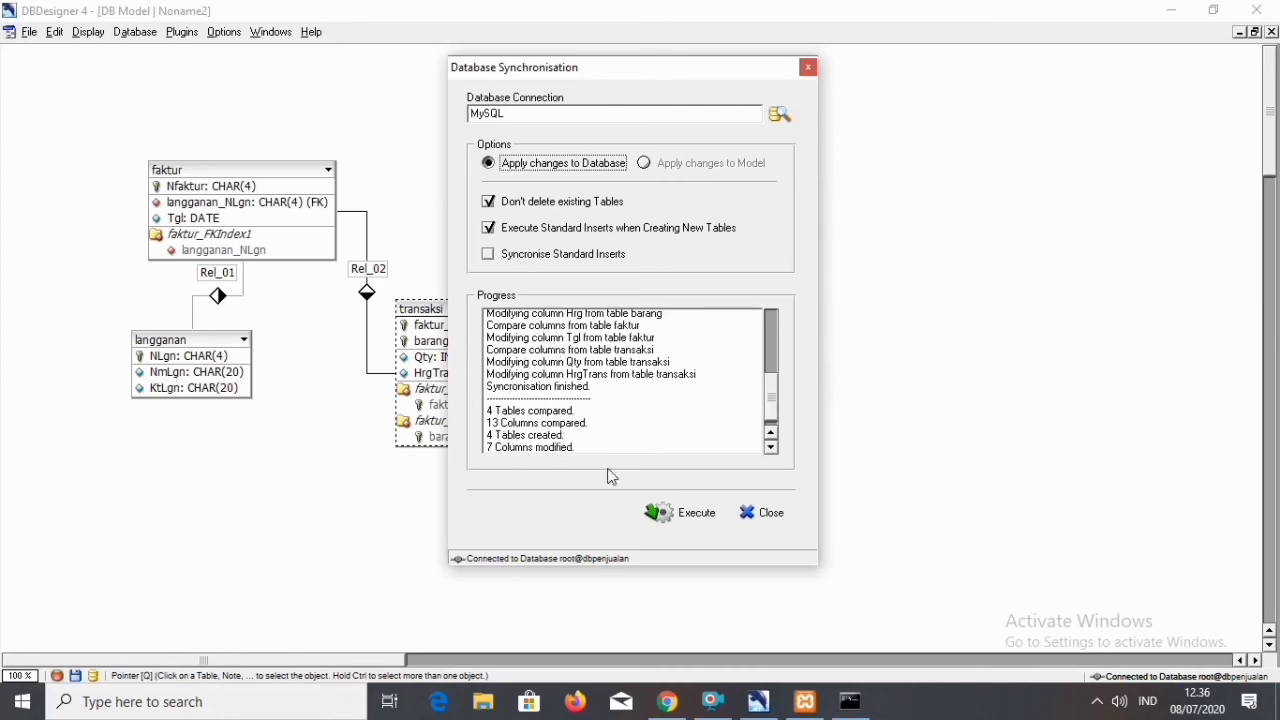
{"action": "left_click", "coordinate": [762, 513]}
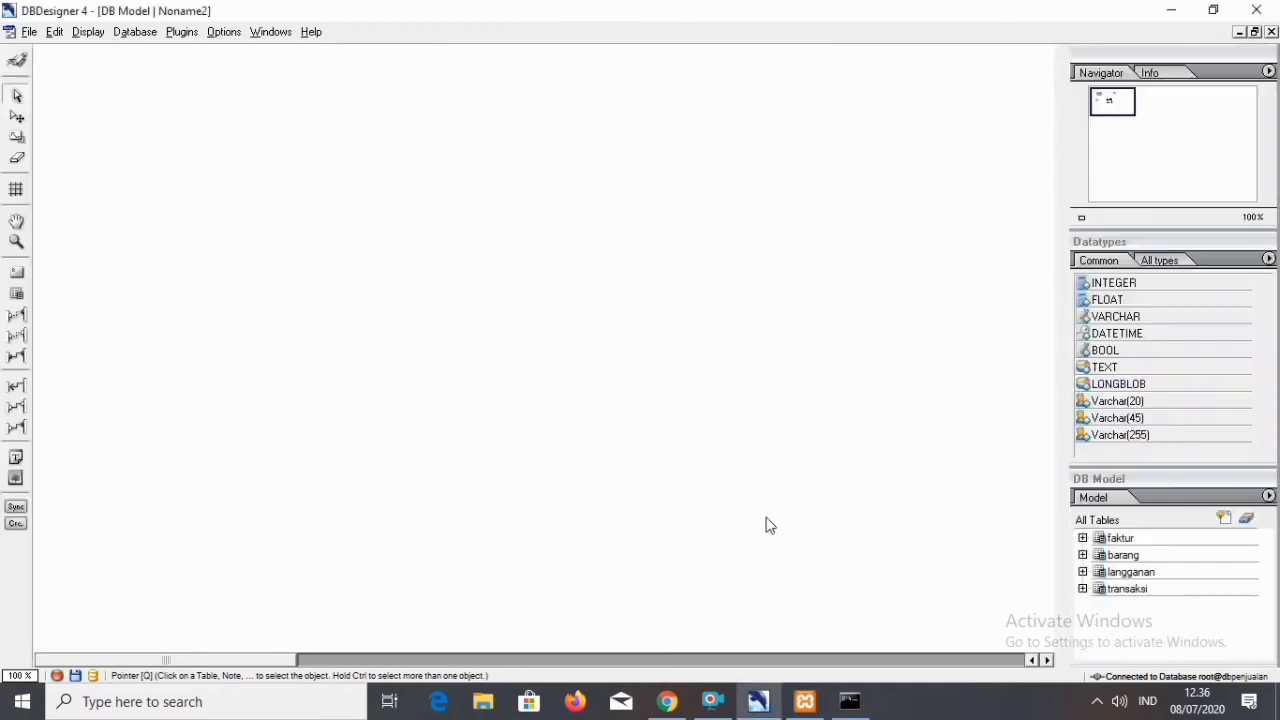
Switch to Command Prompt and select the dbpenjualan database with use dbpenjualan;.
{"action": "left_click", "coordinate": [850, 701]}
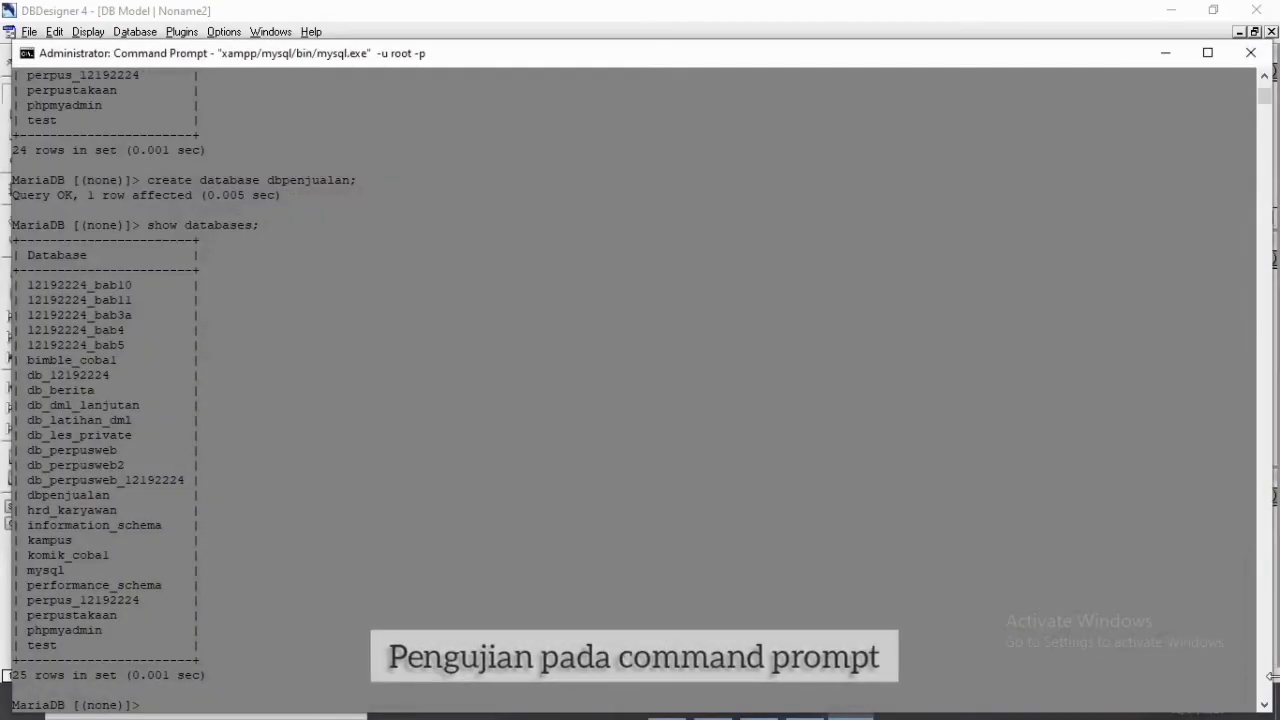
{"action": "left_click", "coordinate": [1264, 706]}
{"action": "left_click_drag", "start_coordinate": [1264, 706], "coordinate": [1264, 706]}
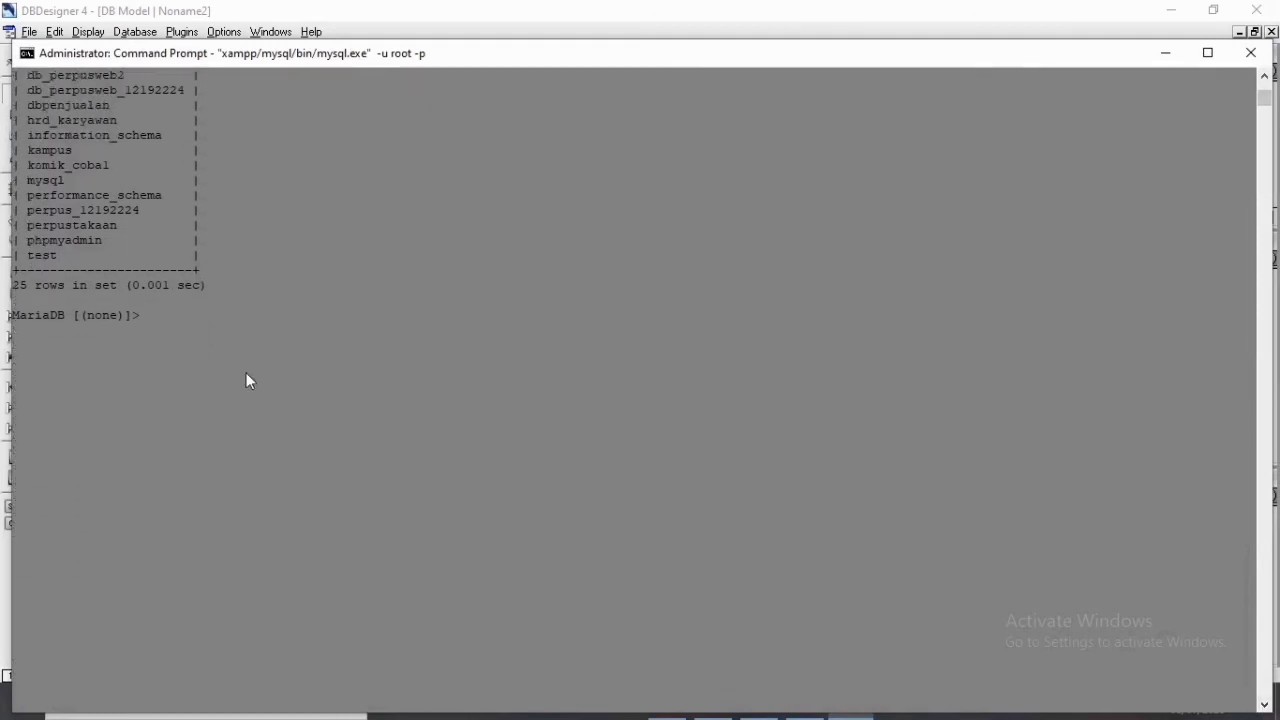
{"action": "type", "text": "se dbpej"}
{"action": "key", "text": "BackSpace"}
{"action": "type", "text": "nja"}
{"action": "key", "text": "BackSpace"}
{"action": "type", "text": "ualan;"}
{"action": "key", "text": "Return"}
List the tables of the current database with show tables; and minimize Command Prompt.
{"action": "type", "text": "sho"}
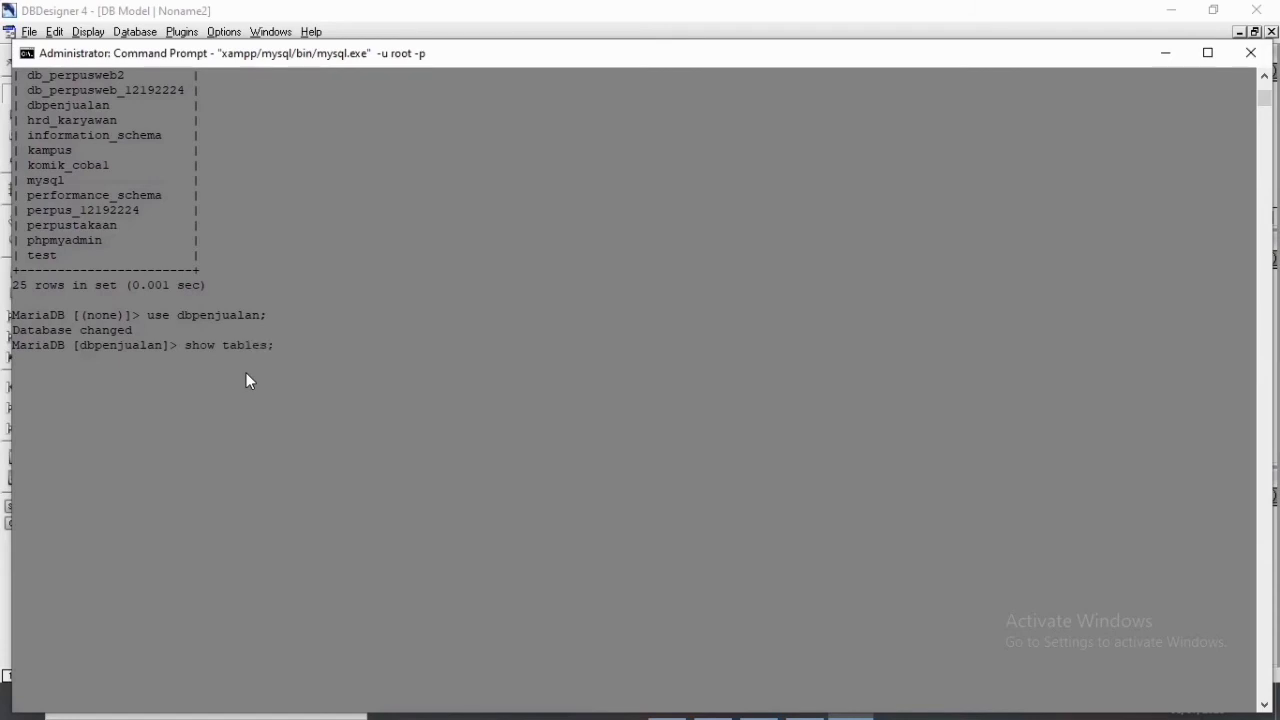
{"action": "key", "text": "Return"}
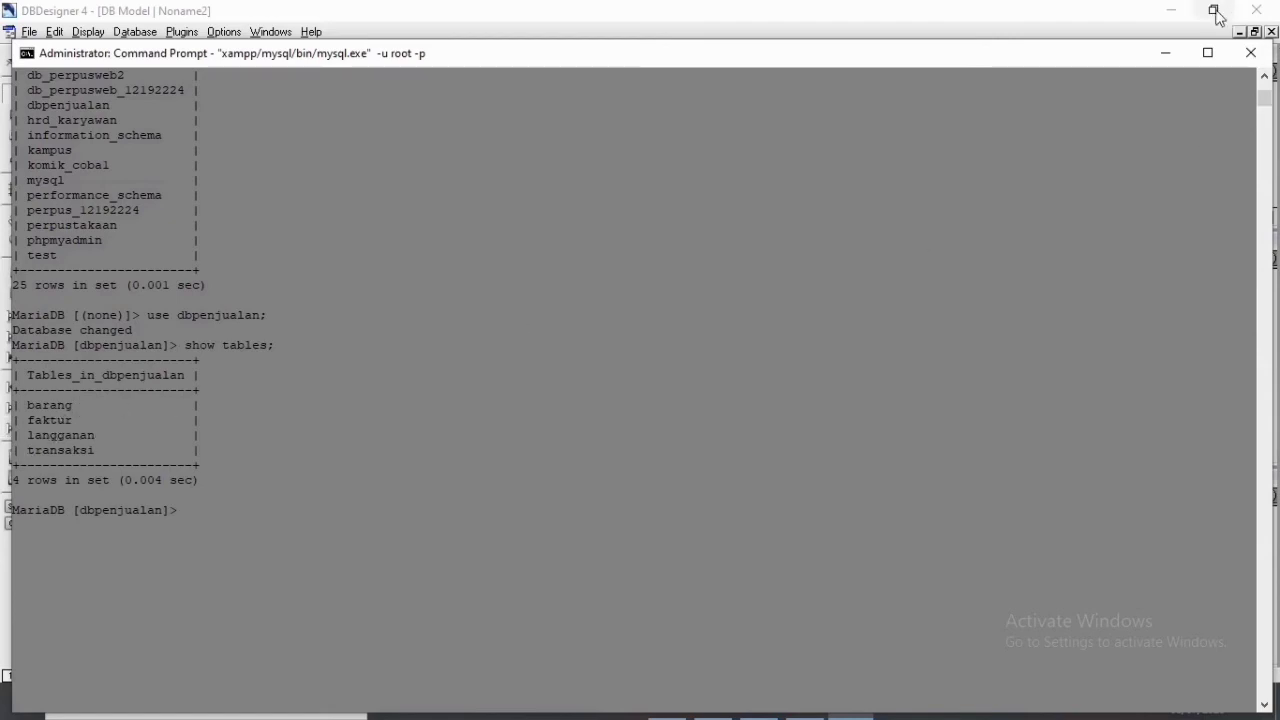
{"action": "left_click", "coordinate": [1166, 53]}
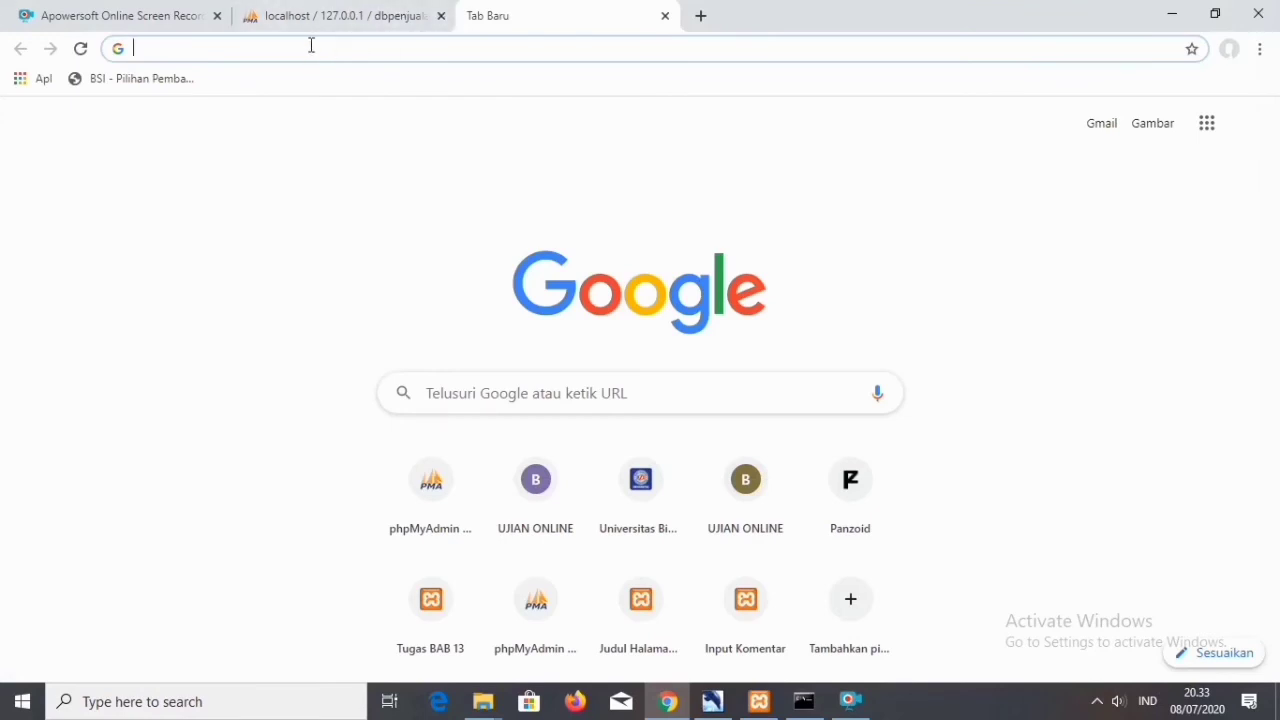
Open localhost/phpmyadmin in the new Chrome tab.
{"action": "type", "text": "lova"}
{"action": "key", "text": "BackSpace"}
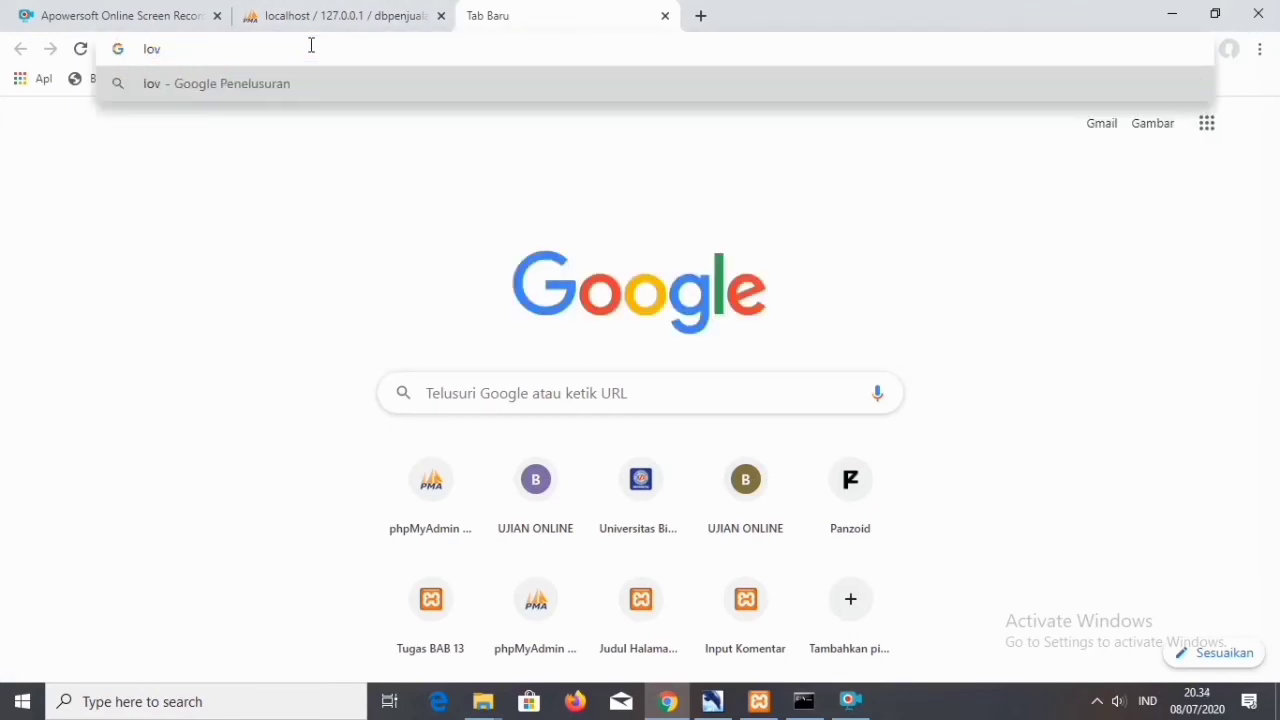
{"action": "key", "text": "BackSpace"}
{"action": "type", "text": "calhost/phpmyadmin"}
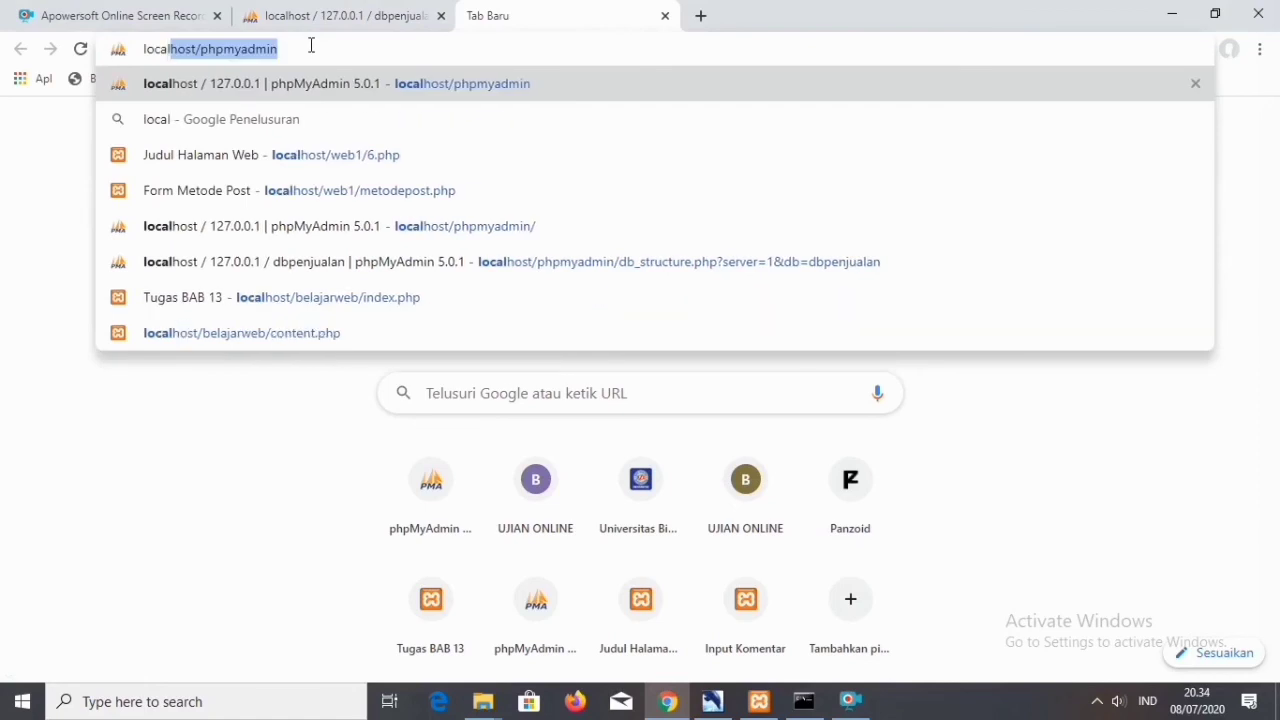
{"action": "key", "text": "Right"}
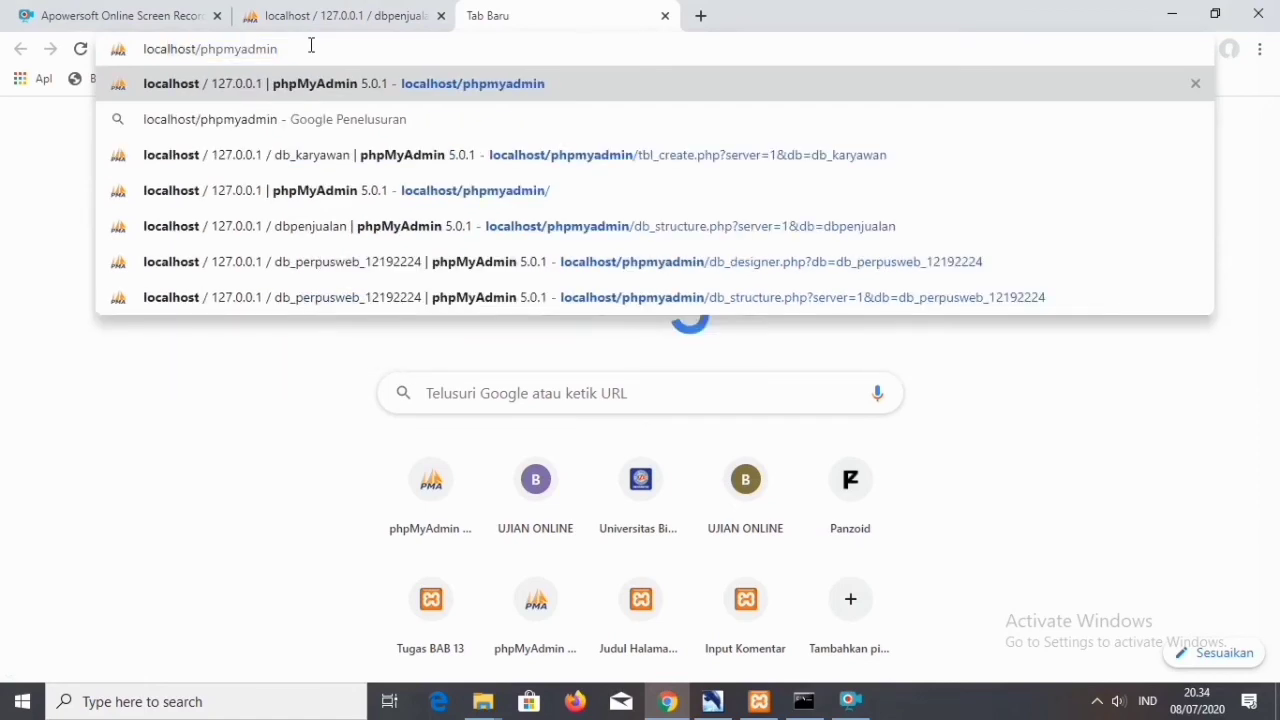
{"action": "key", "text": "Return"}
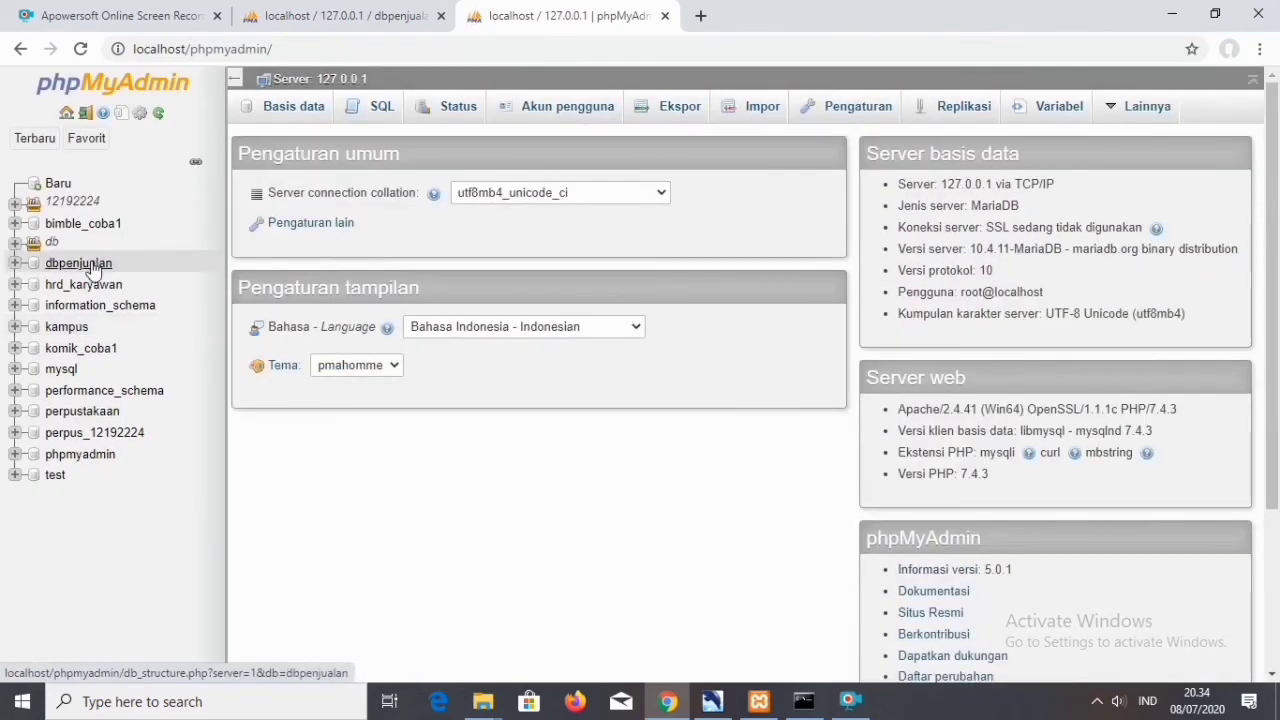
Open the dbpenjualan database and view its table relations in the phpMyAdmin designer.
{"action": "left_click", "coordinate": [88, 266]}
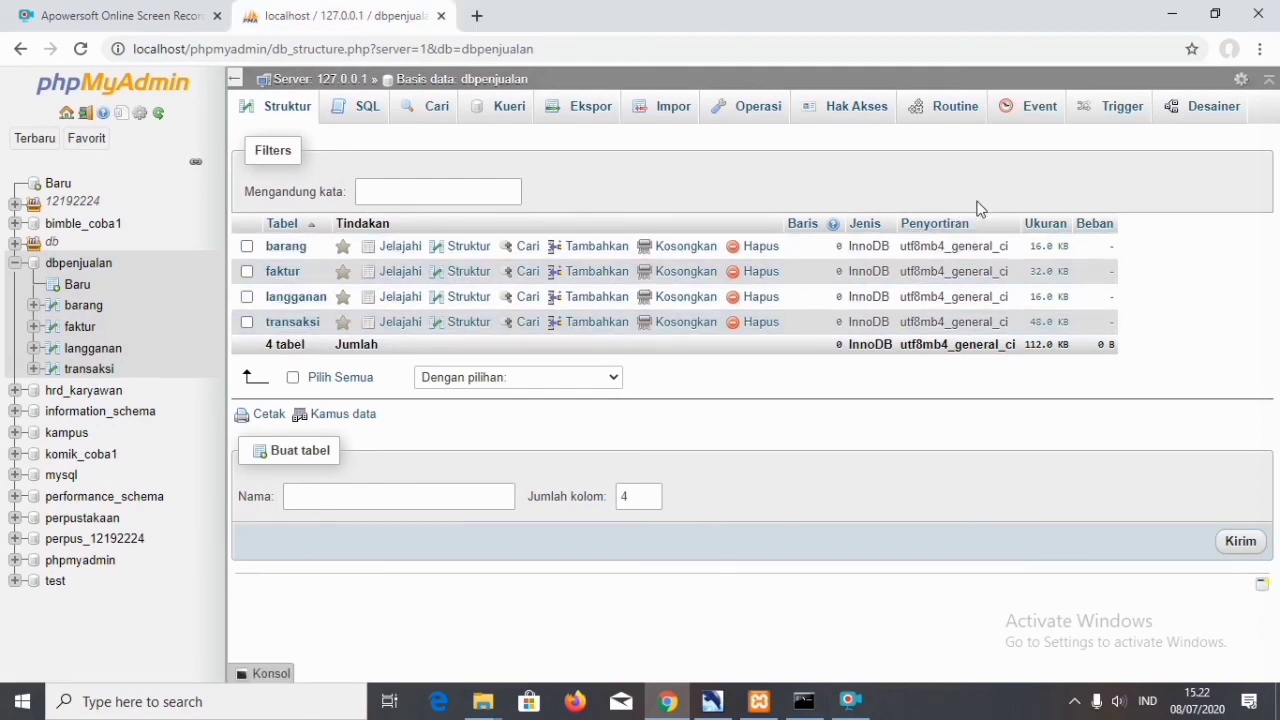
{"action": "left_click", "coordinate": [1212, 107]}
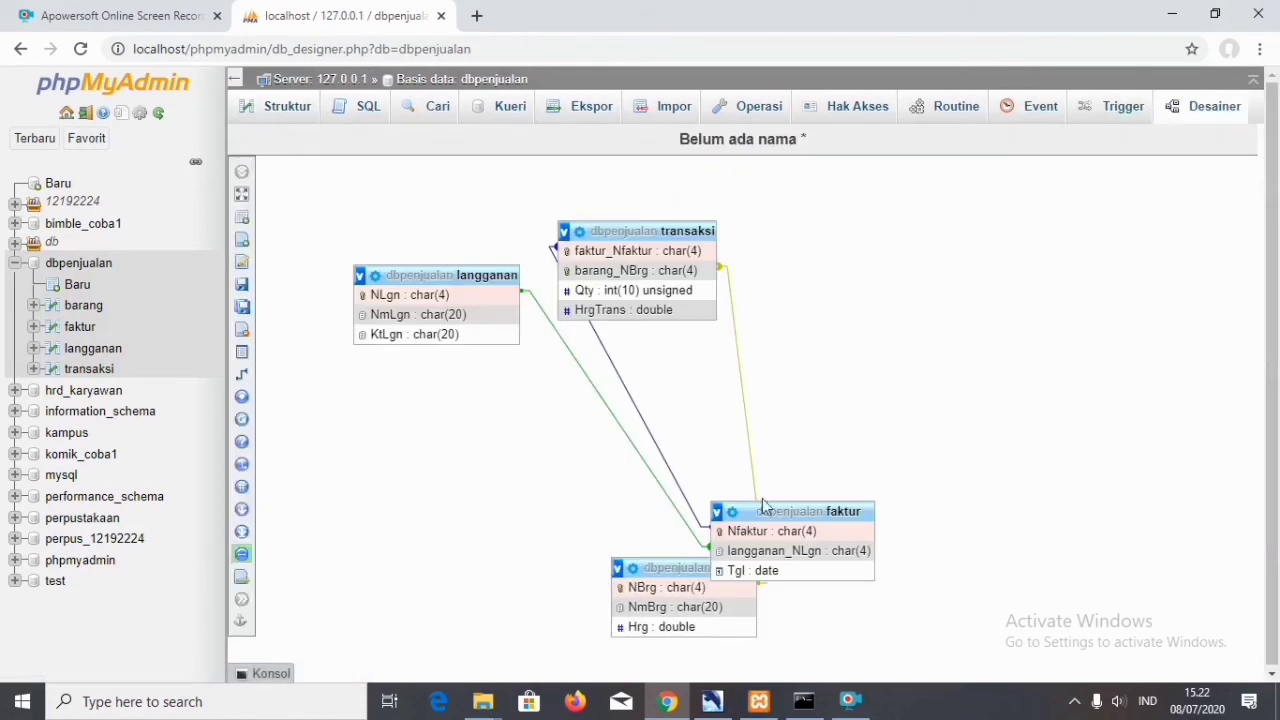
Separate the overlapping tables in the designer, placing faktur above langganan and barang beside transaksi.
{"action": "left_click_drag", "start_coordinate": [1273, 304], "coordinate": [1278, 457]}
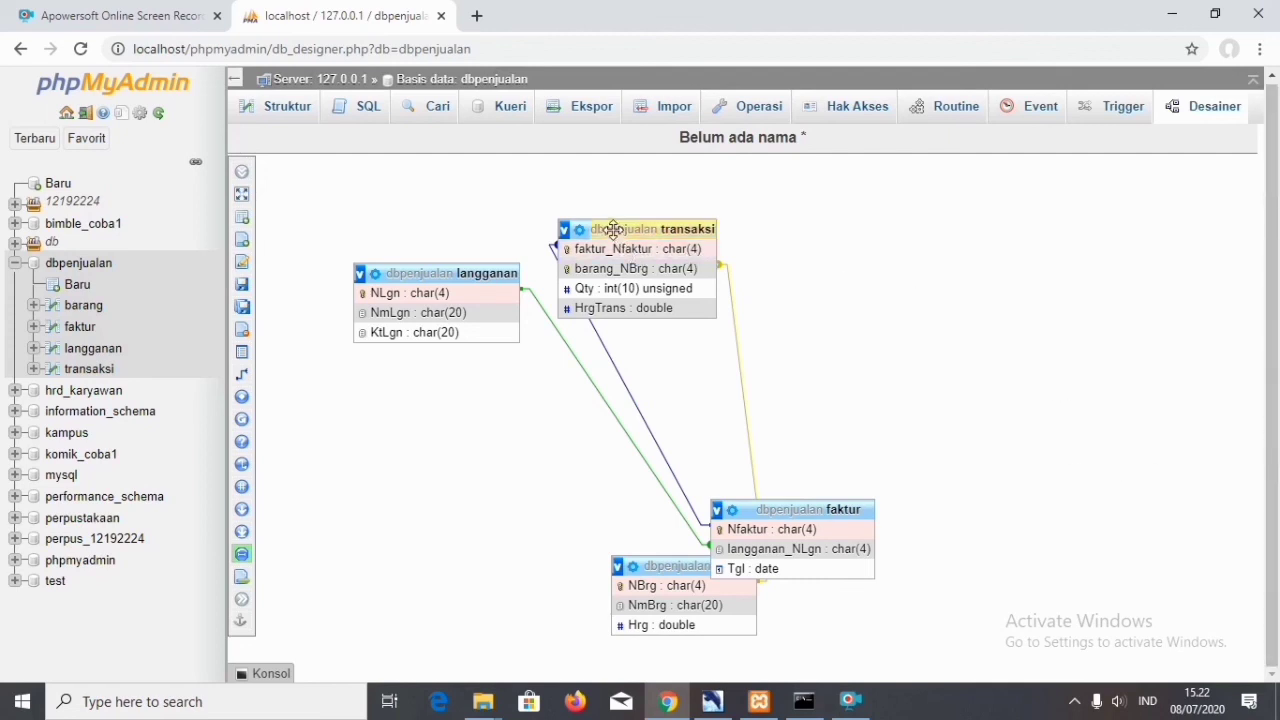
{"action": "left_click_drag", "start_coordinate": [613, 229], "coordinate": [871, 238]}
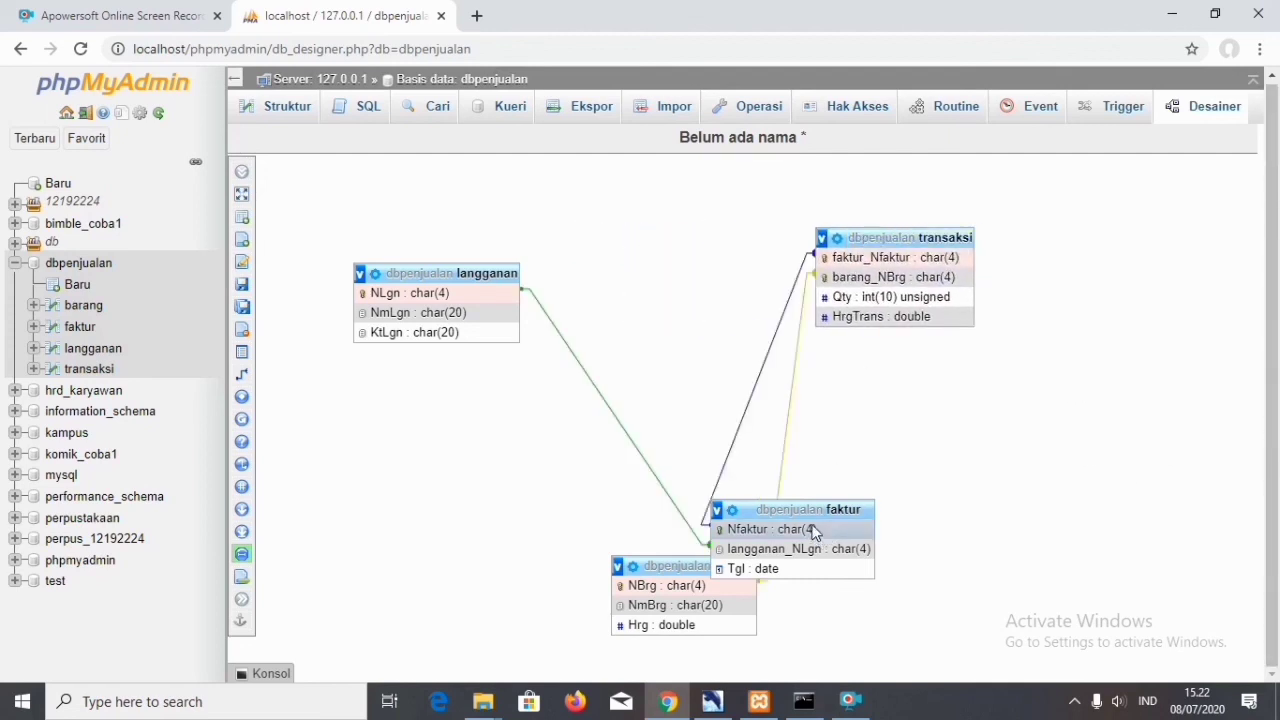
{"action": "left_click_drag", "start_coordinate": [810, 516], "coordinate": [567, 240]}
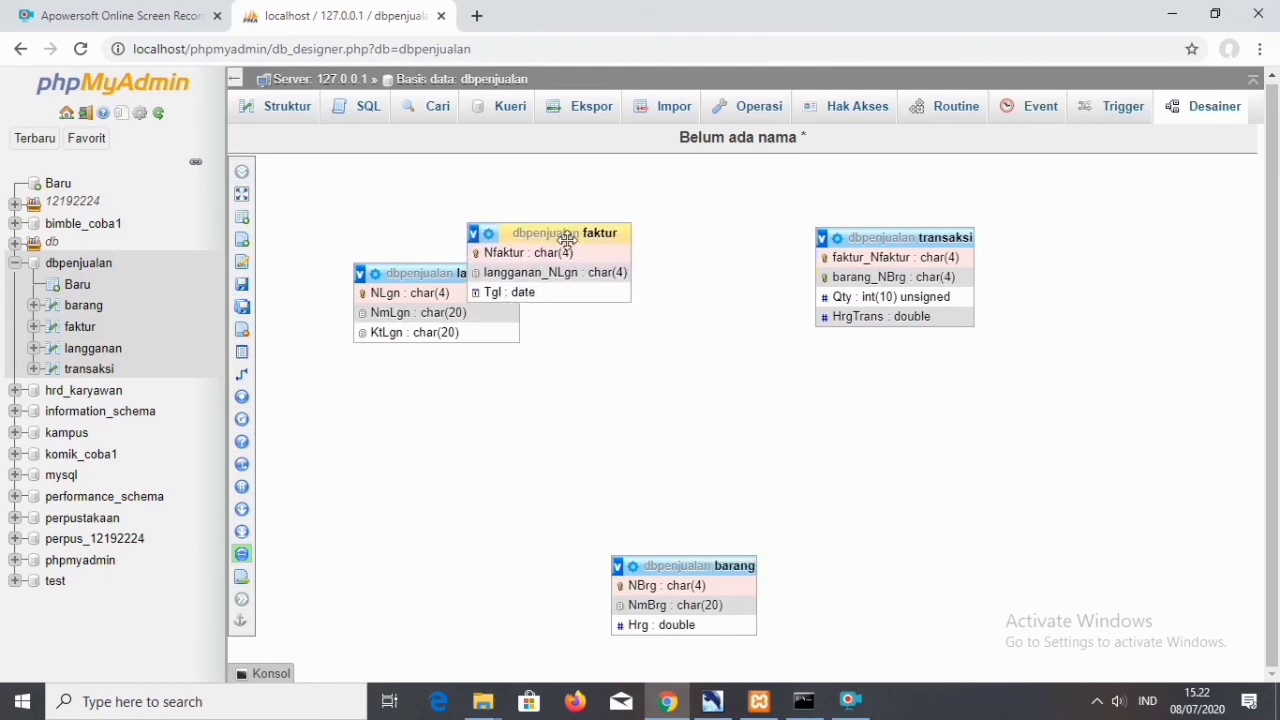
{"action": "left_click_drag", "start_coordinate": [431, 274], "coordinate": [623, 412]}
{"action": "left_click_drag", "start_coordinate": [736, 566], "coordinate": [927, 393]}
{"action": "left_click_drag", "start_coordinate": [913, 239], "coordinate": [1110, 408]}
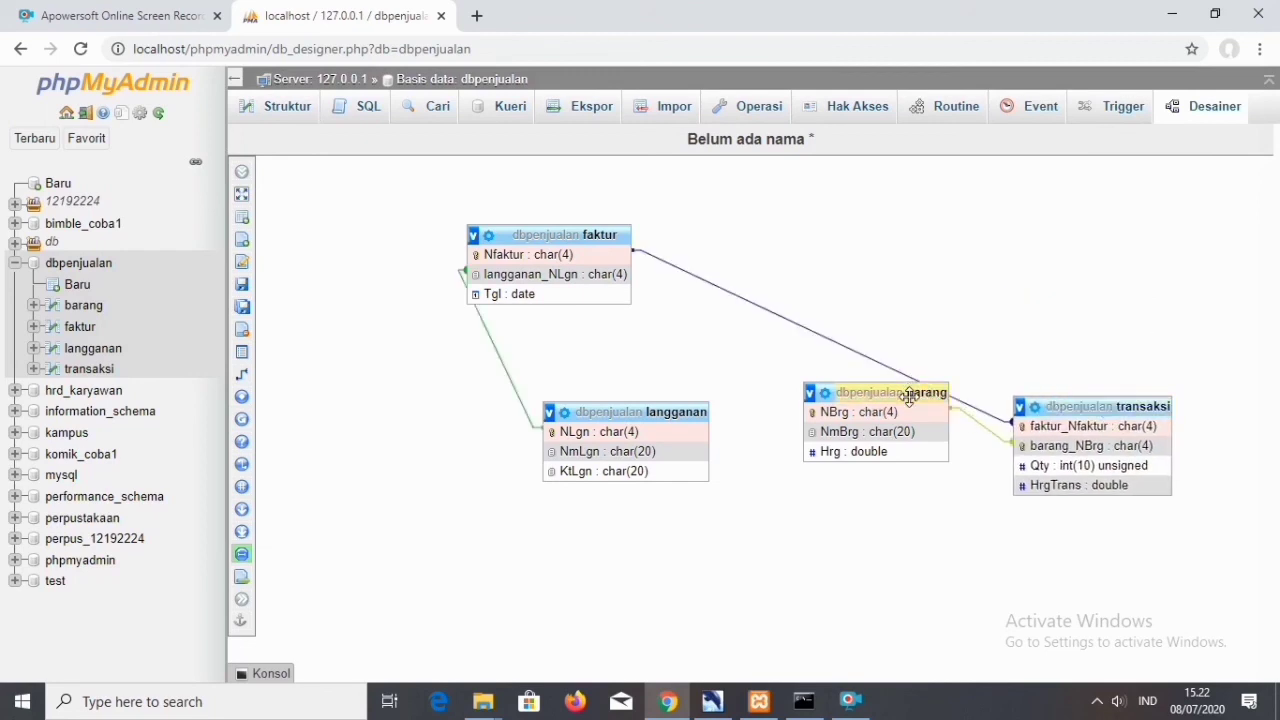
Rearrange the diagram with langganan below and left of faktur, barang at the upper right, and transaksi lower down between faktur and barang.
{"action": "left_click_drag", "start_coordinate": [909, 396], "coordinate": [836, 233]}
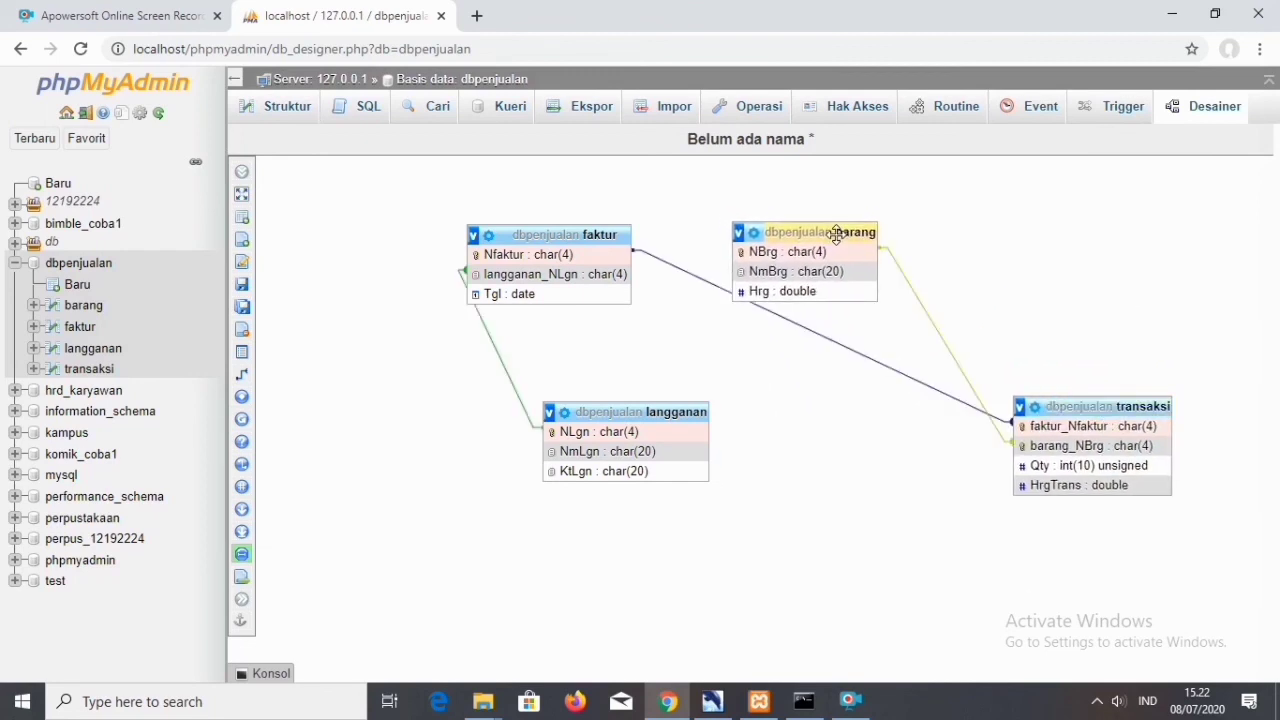
{"action": "left_click_drag", "start_coordinate": [671, 414], "coordinate": [489, 420]}
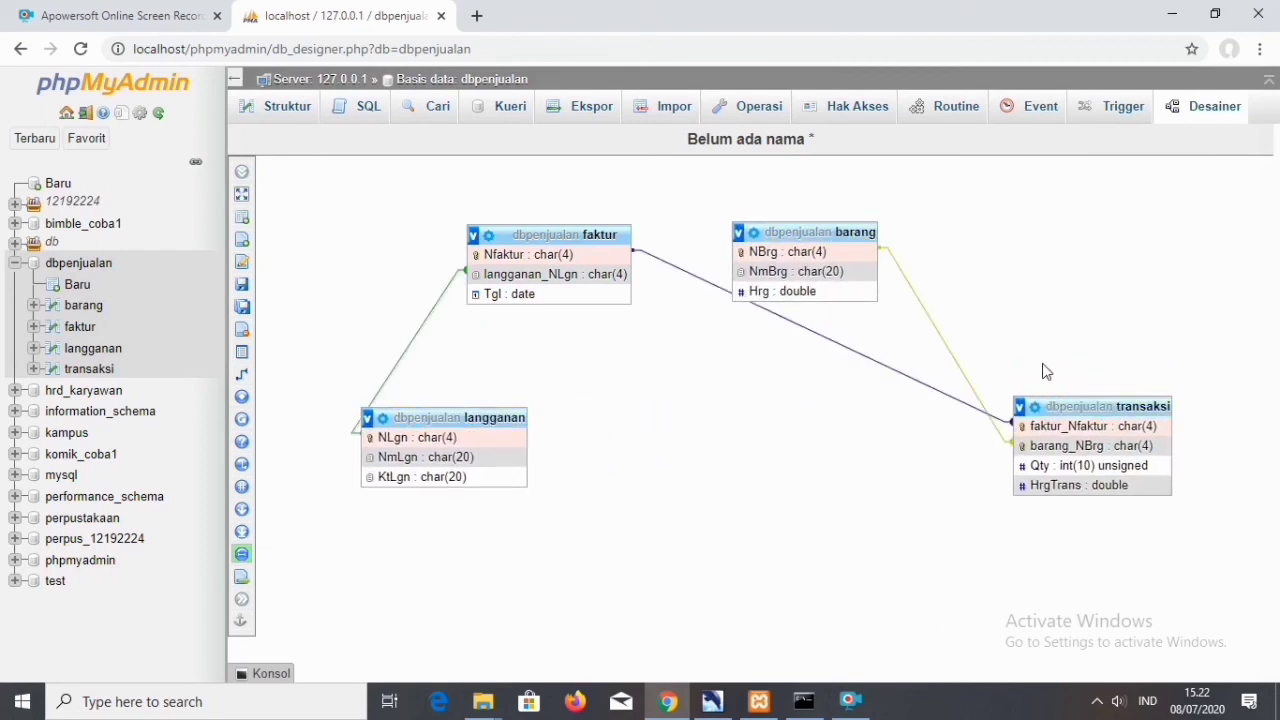
{"action": "left_click_drag", "start_coordinate": [1052, 406], "coordinate": [853, 398]}
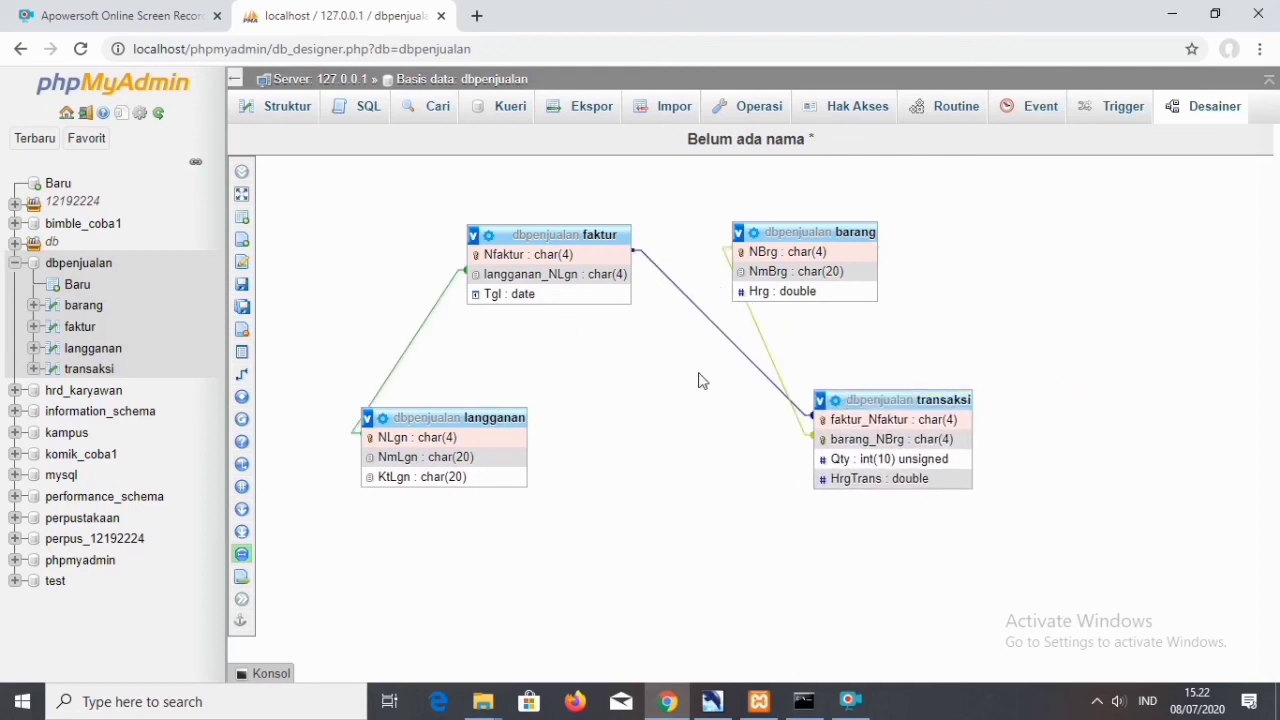
{"action": "left_click_drag", "start_coordinate": [868, 397], "coordinate": [702, 404]}
{"action": "left_click_drag", "start_coordinate": [808, 230], "coordinate": [917, 215]}
{"action": "left_click_drag", "start_coordinate": [770, 402], "coordinate": [825, 367]}
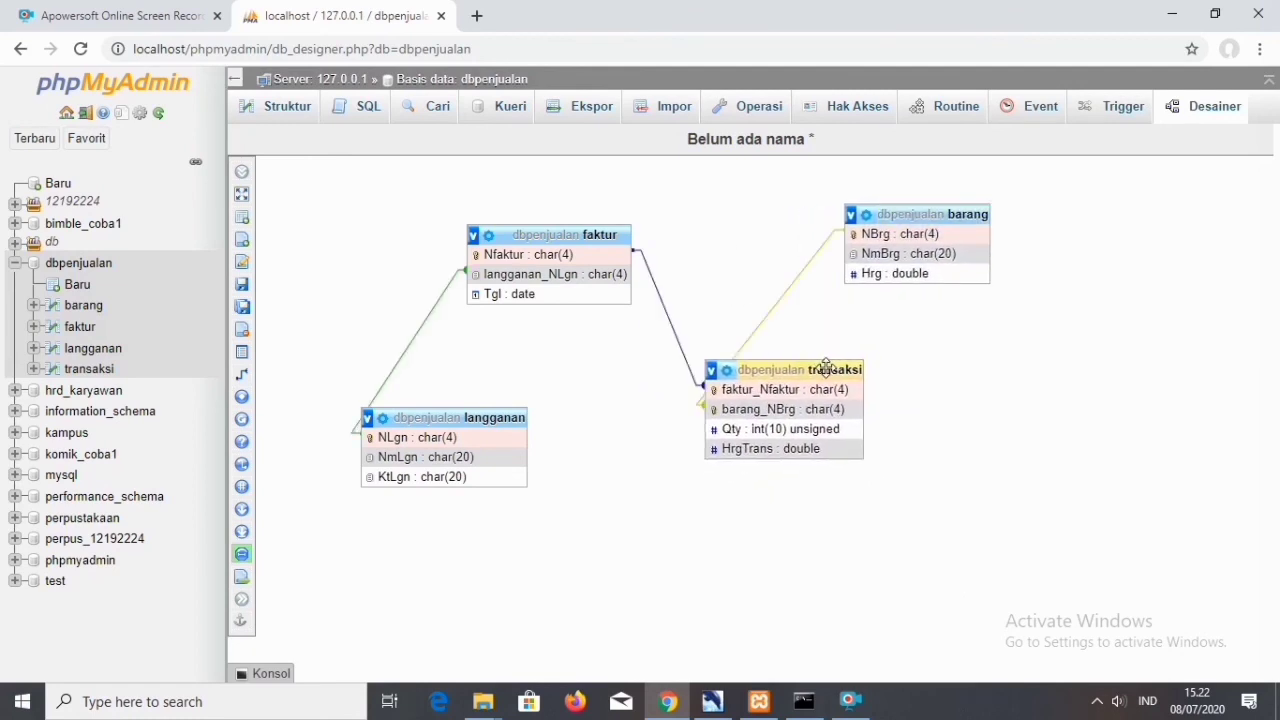
Save the designer page as dbpenjualan and shift the transaksi table slightly left, below and between faktur and barang.
{"action": "mouse_move", "coordinate": [243, 312]}
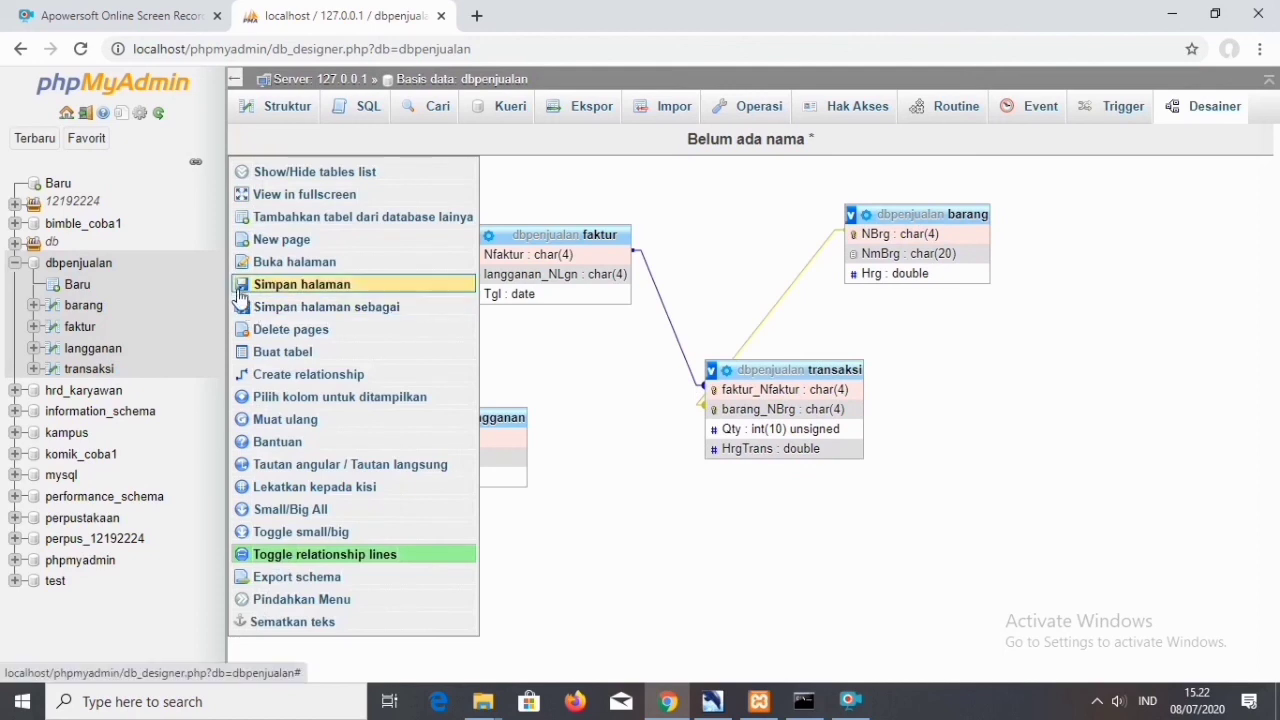
{"action": "left_click", "coordinate": [240, 285]}
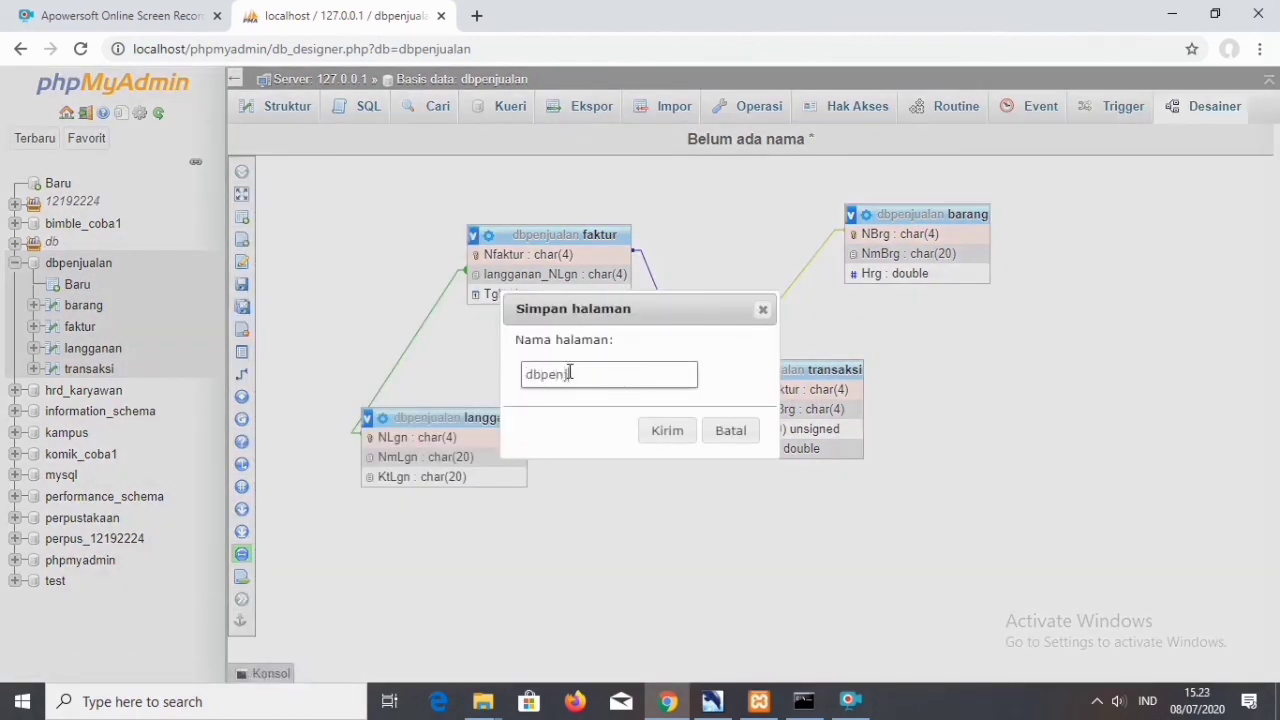
{"action": "left_click", "coordinate": [683, 432]}
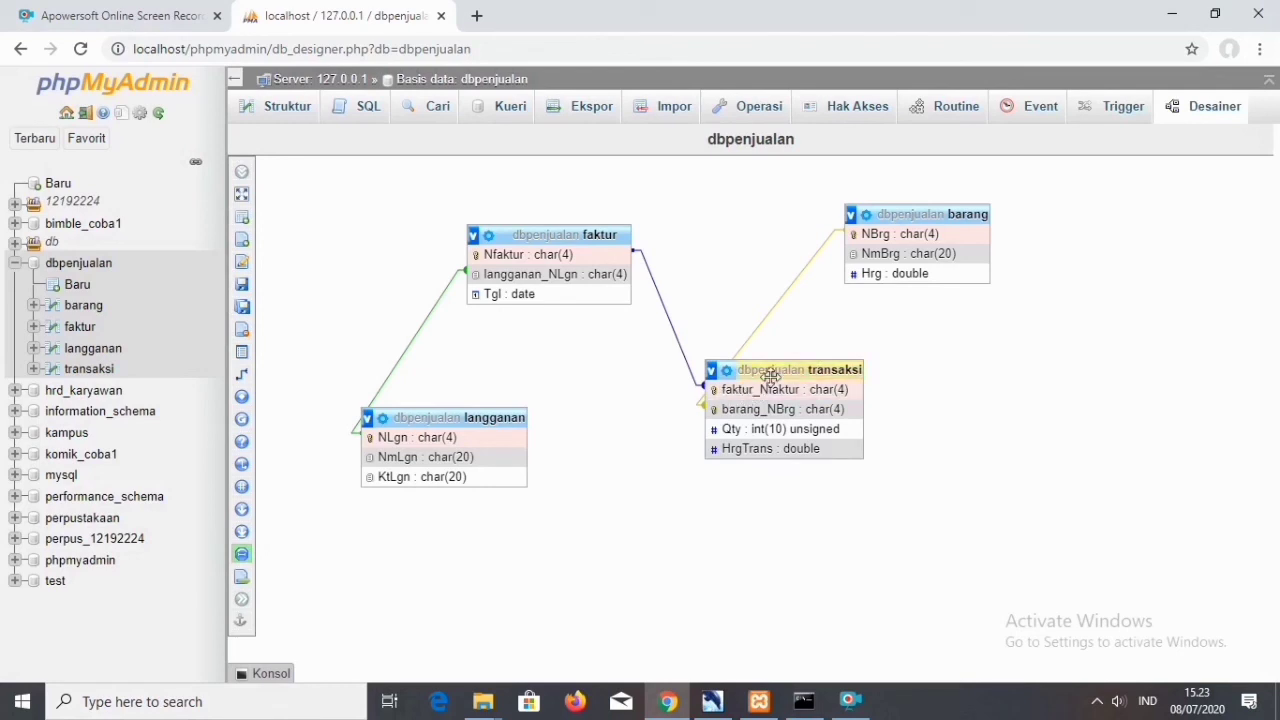
{"action": "left_click_drag", "start_coordinate": [777, 373], "coordinate": [719, 385]}
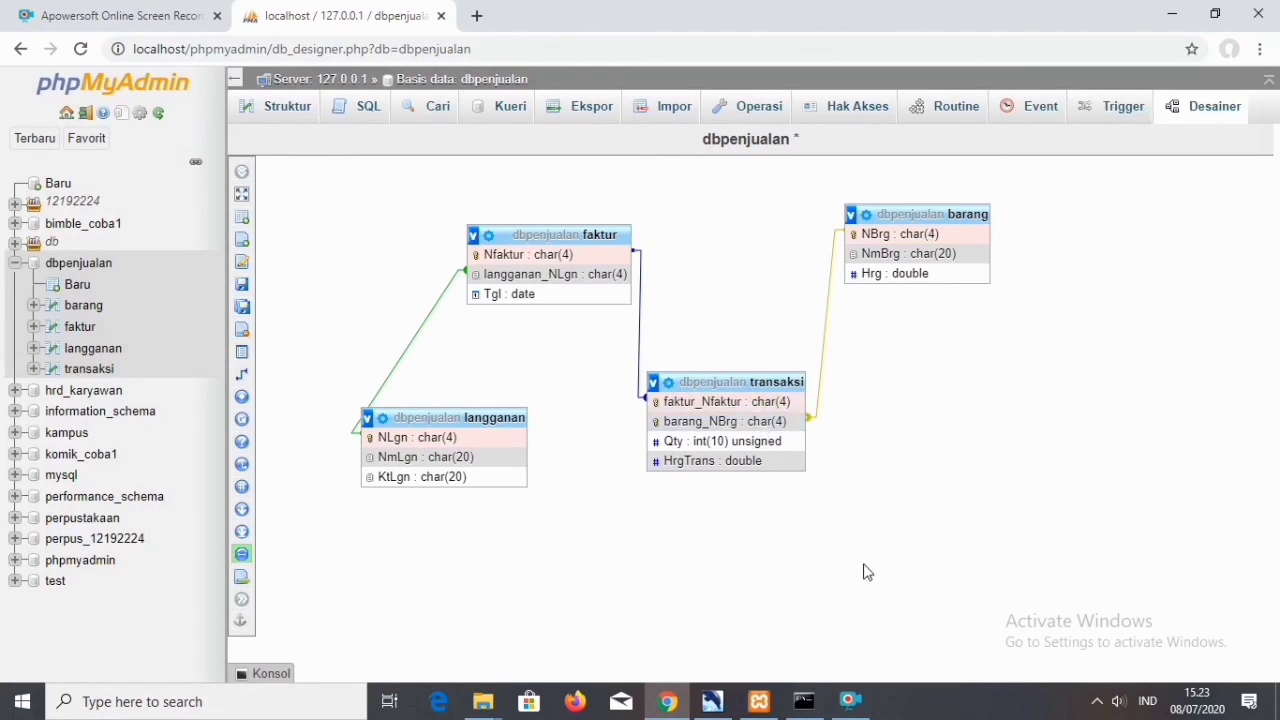
Minimize Chrome and the remaining open windows, including the project folder, to show the desktop.
{"action": "left_click", "coordinate": [1172, 14]}
{"action": "left_click", "coordinate": [1172, 14]}
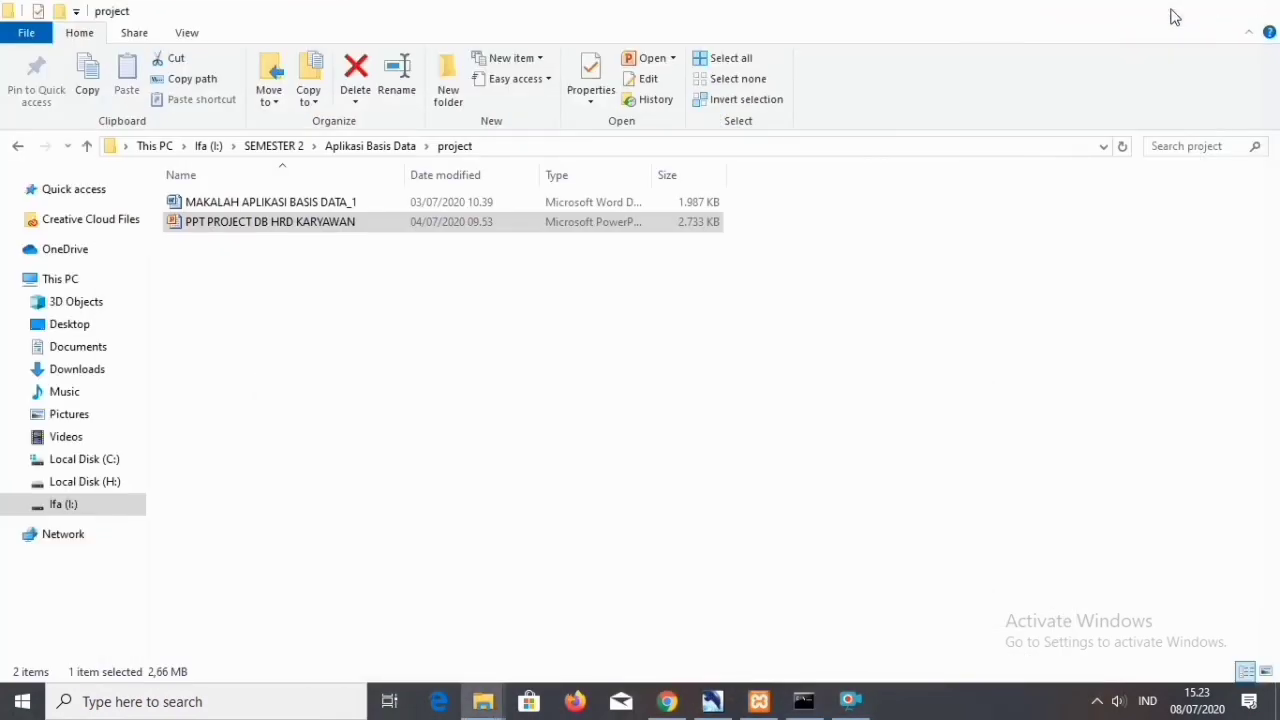
{"action": "left_click", "coordinate": [1171, 12]}
{"action": "left_click", "coordinate": [1171, 12]}
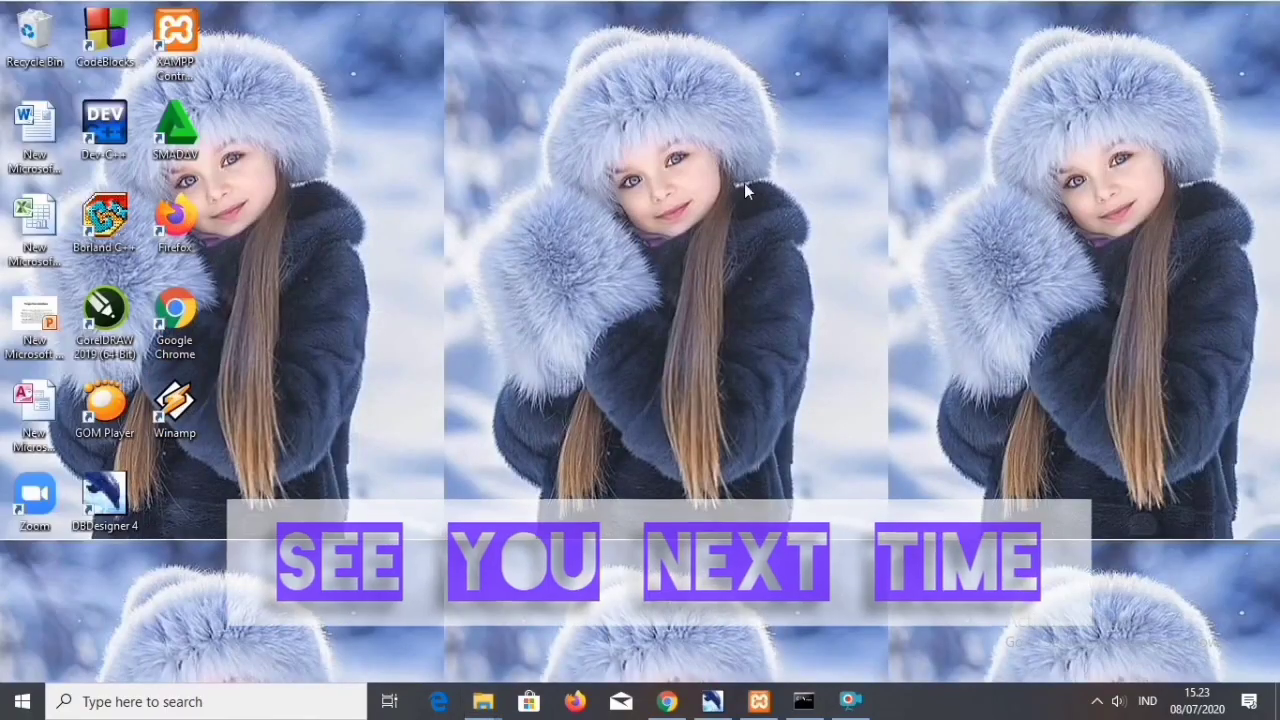